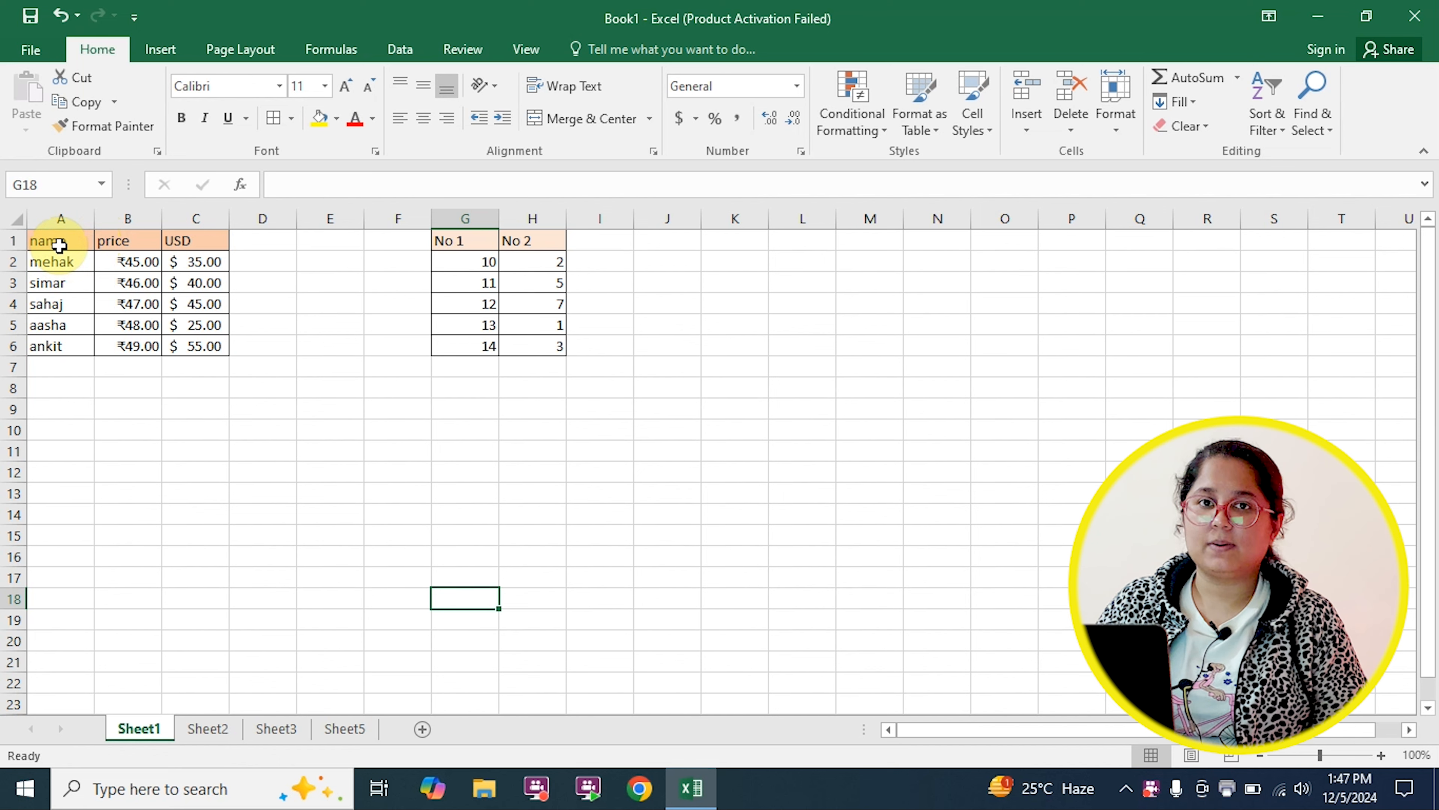
# Copy the name, price and USD table in A1:C6 and paste the duplicate starting at cell A9.
pyautogui.moveTo(59, 244); pyautogui.dragTo(191, 347)
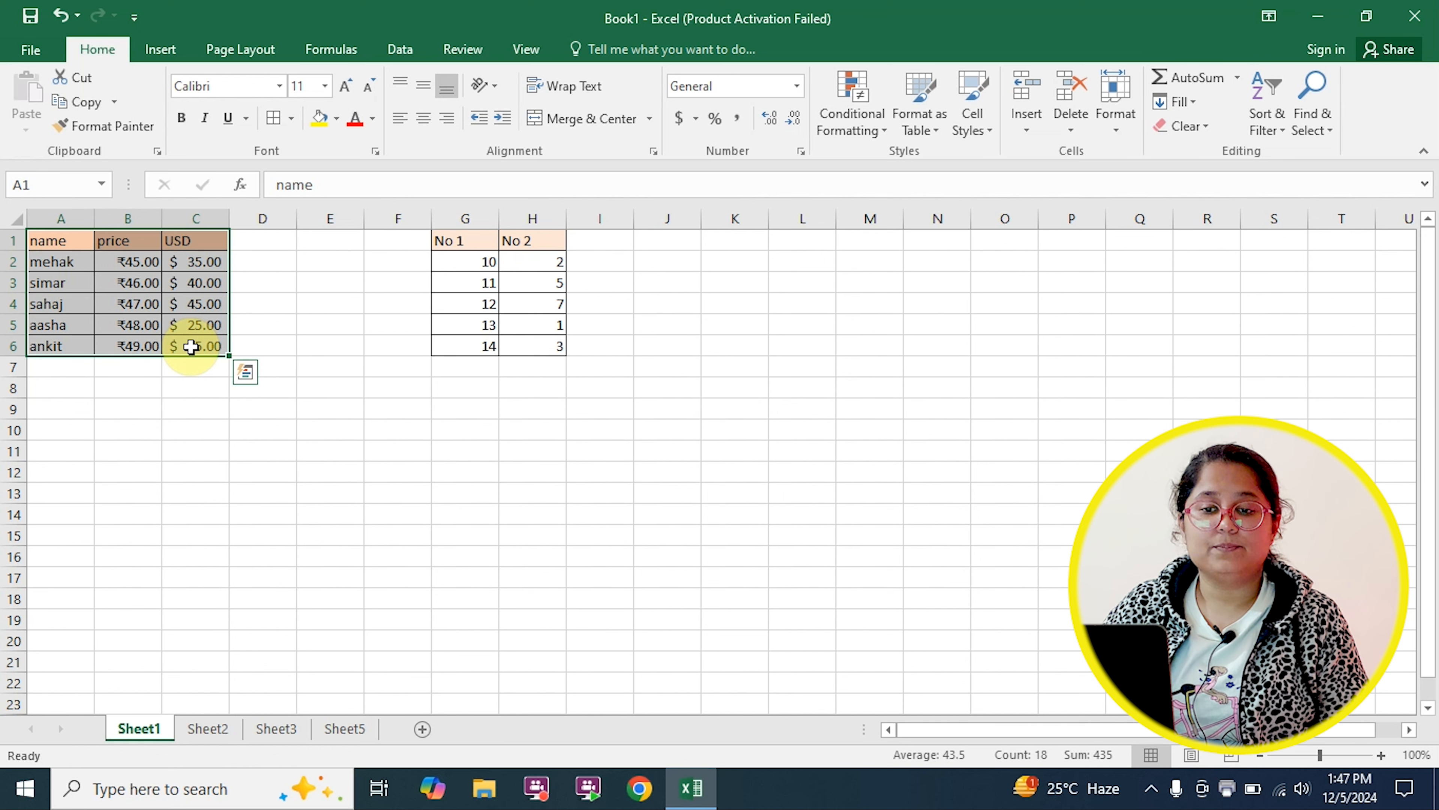
pyautogui.click(80, 102)
pyautogui.click(74, 407)
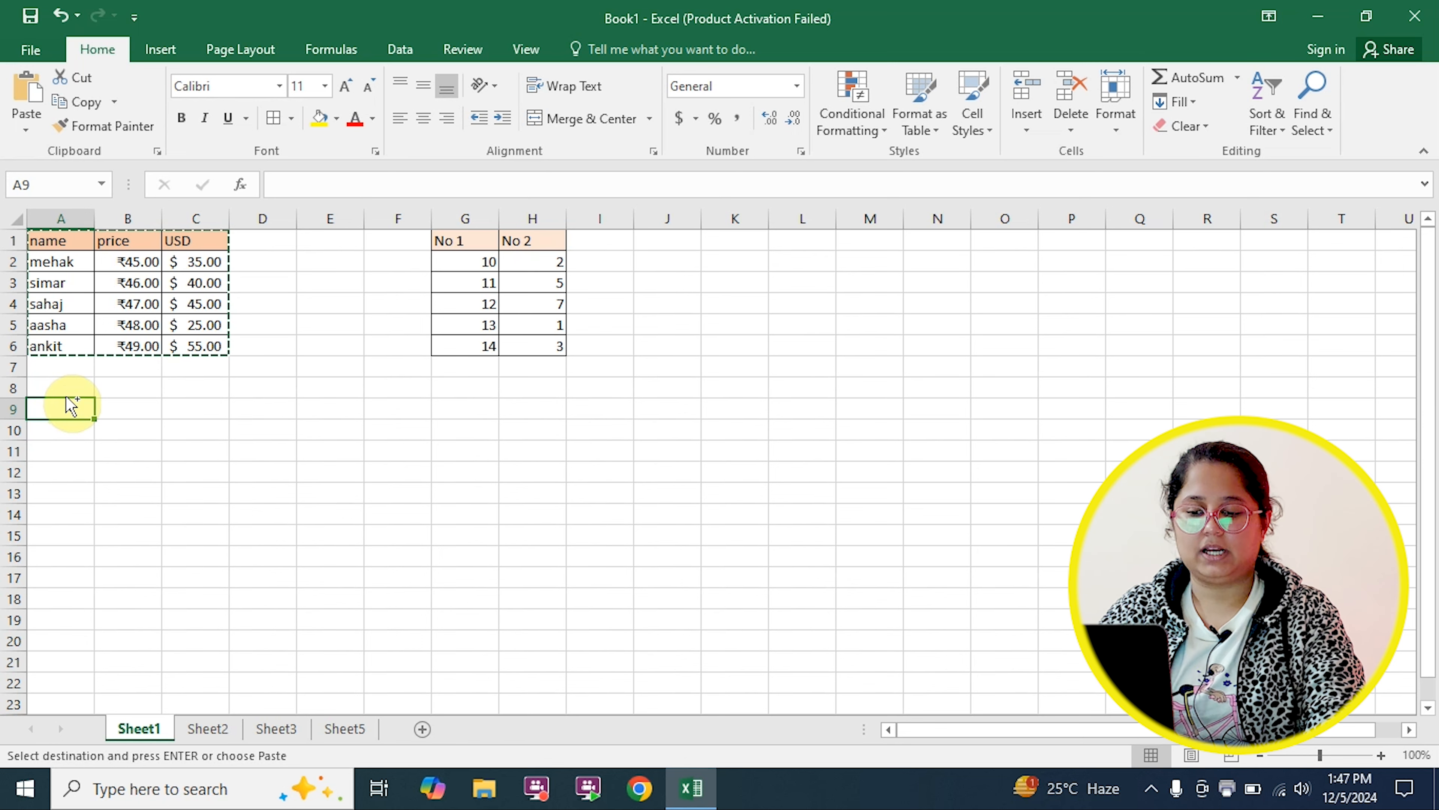
pyautogui.hotkey('ctrl', 'v')
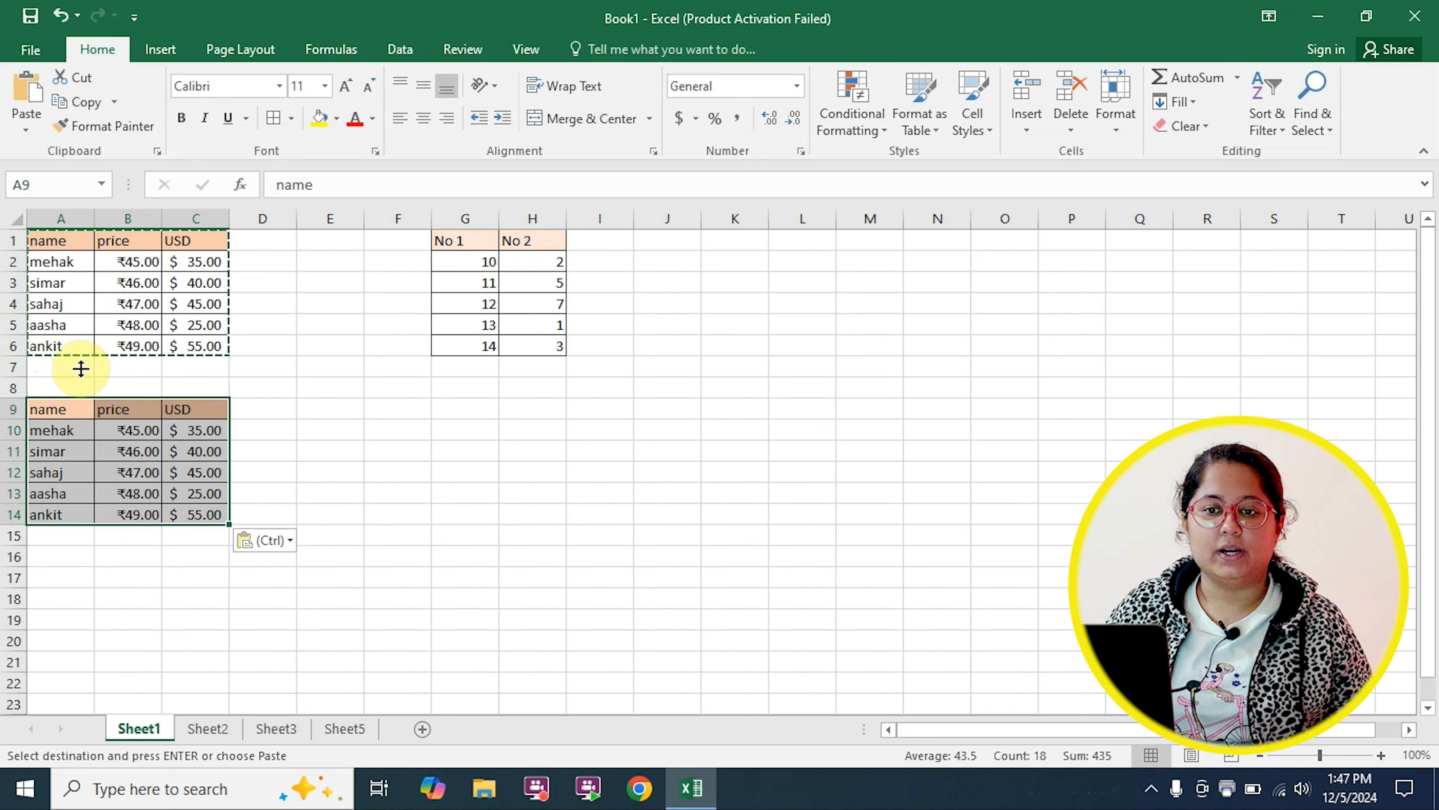
pyautogui.click(276, 320)
# Copy the table in A1:C6 and paste only its values starting at cell E10 with Paste Special.
pyautogui.moveTo(54, 244); pyautogui.dragTo(199, 344)
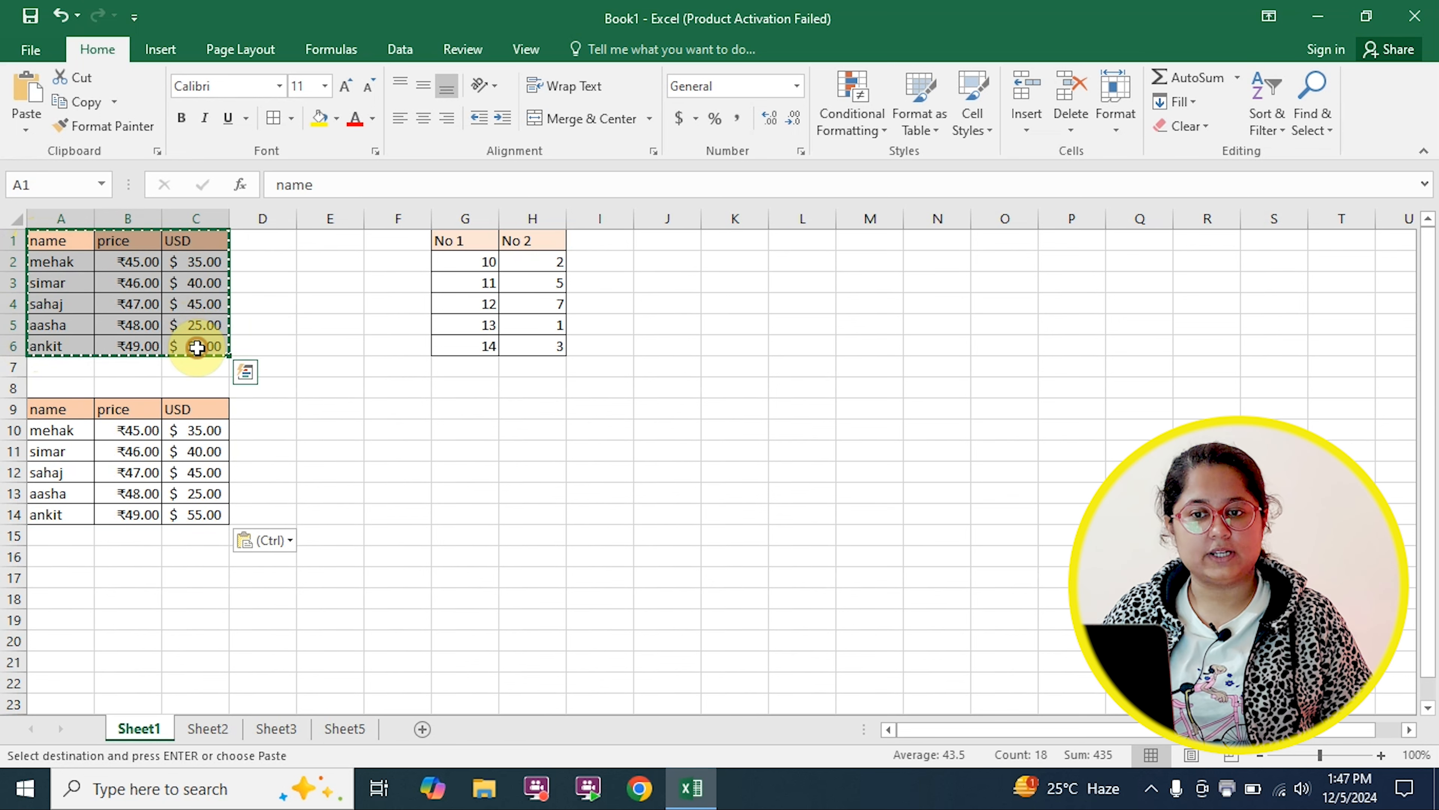
pyautogui.click(99, 105)
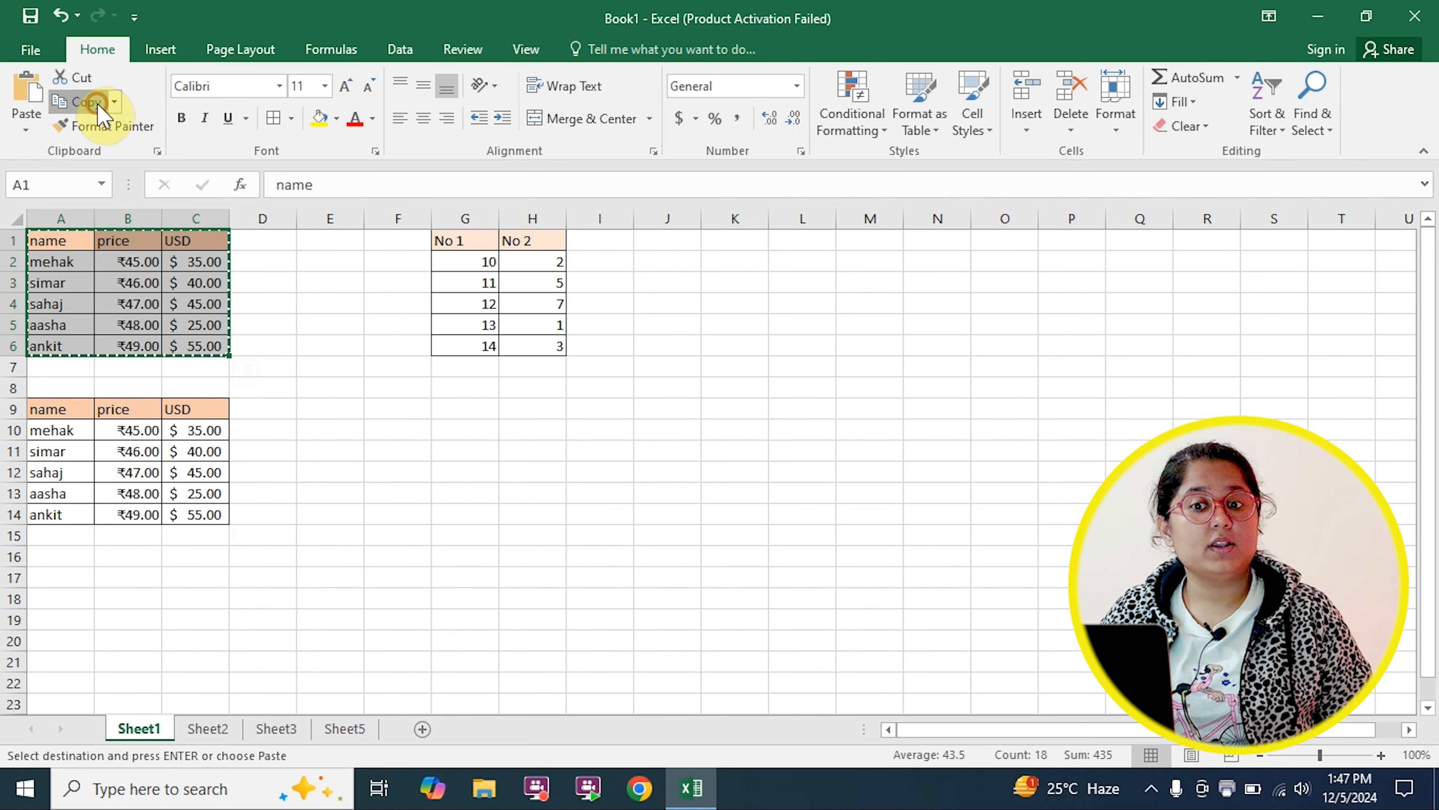
pyautogui.click(301, 428)
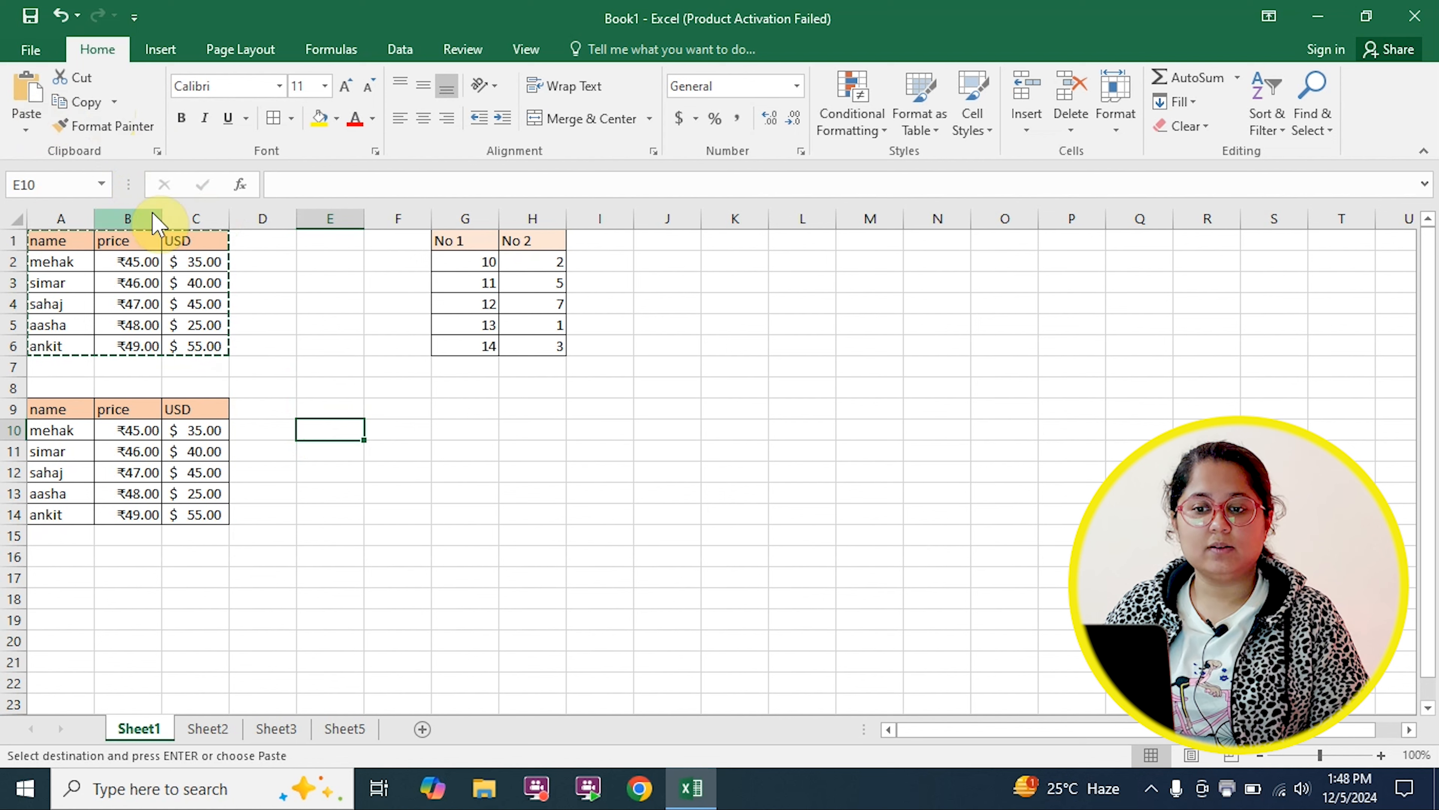
pyautogui.click(25, 129)
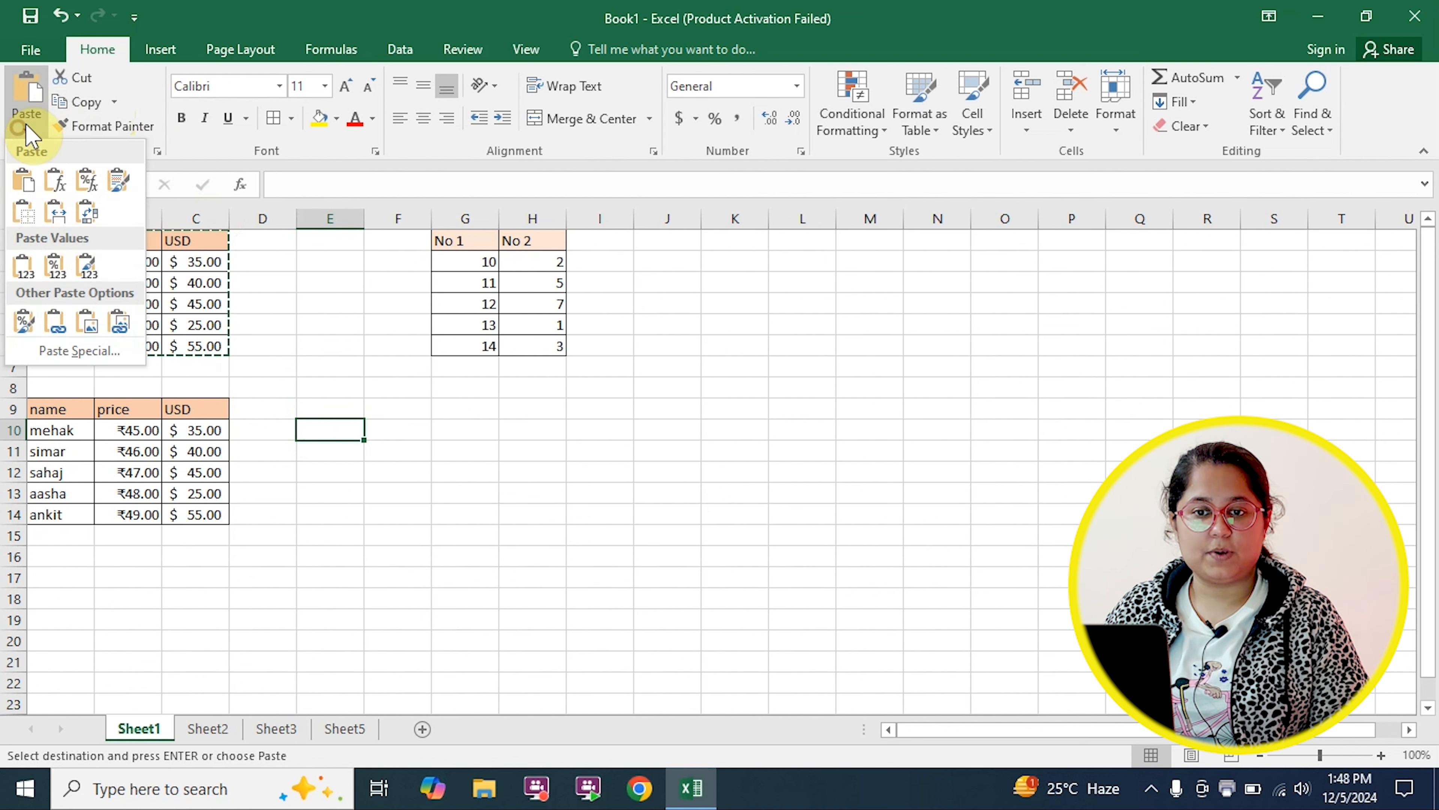
pyautogui.click(79, 351)
pyautogui.click(116, 274)
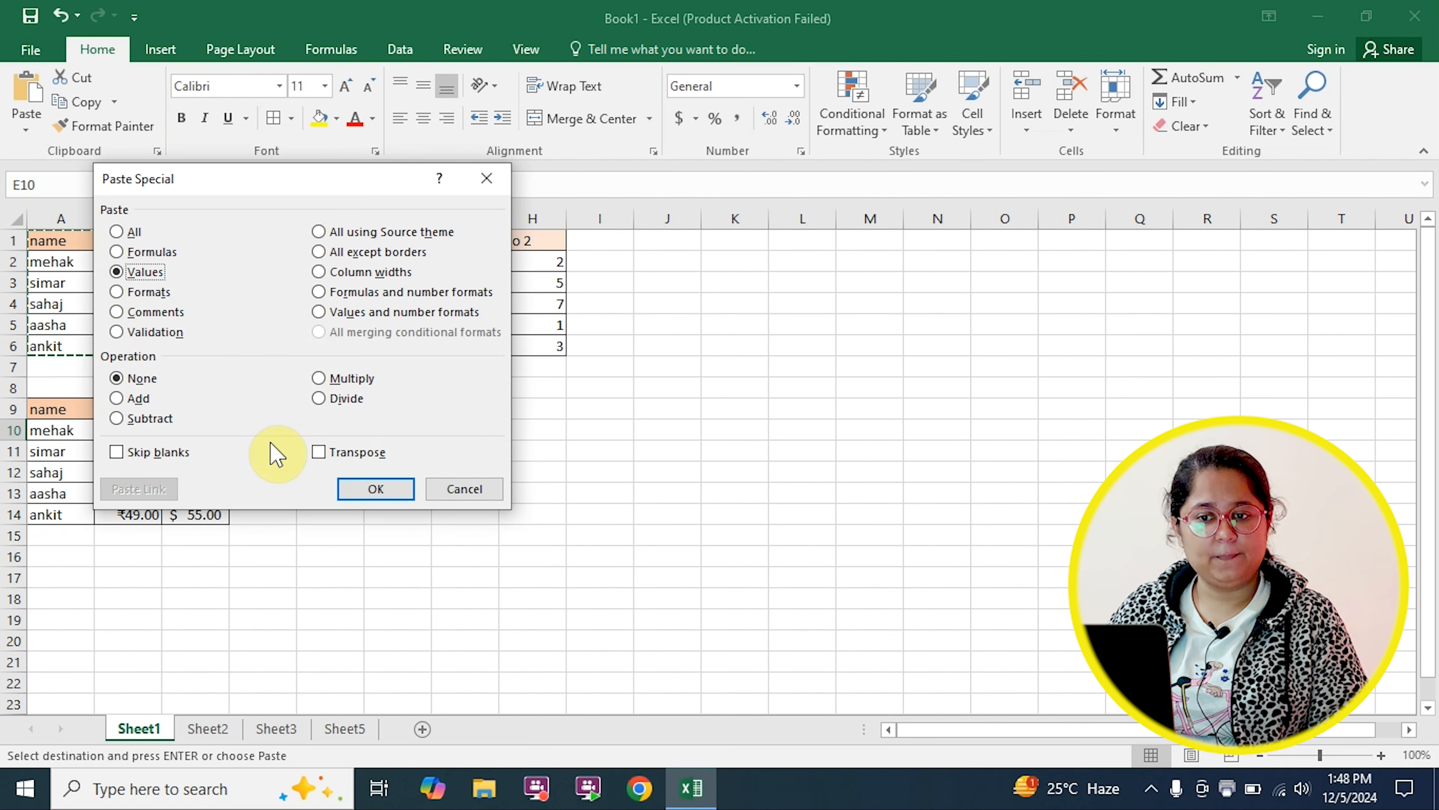
pyautogui.click(376, 489)
pyautogui.click(570, 407)
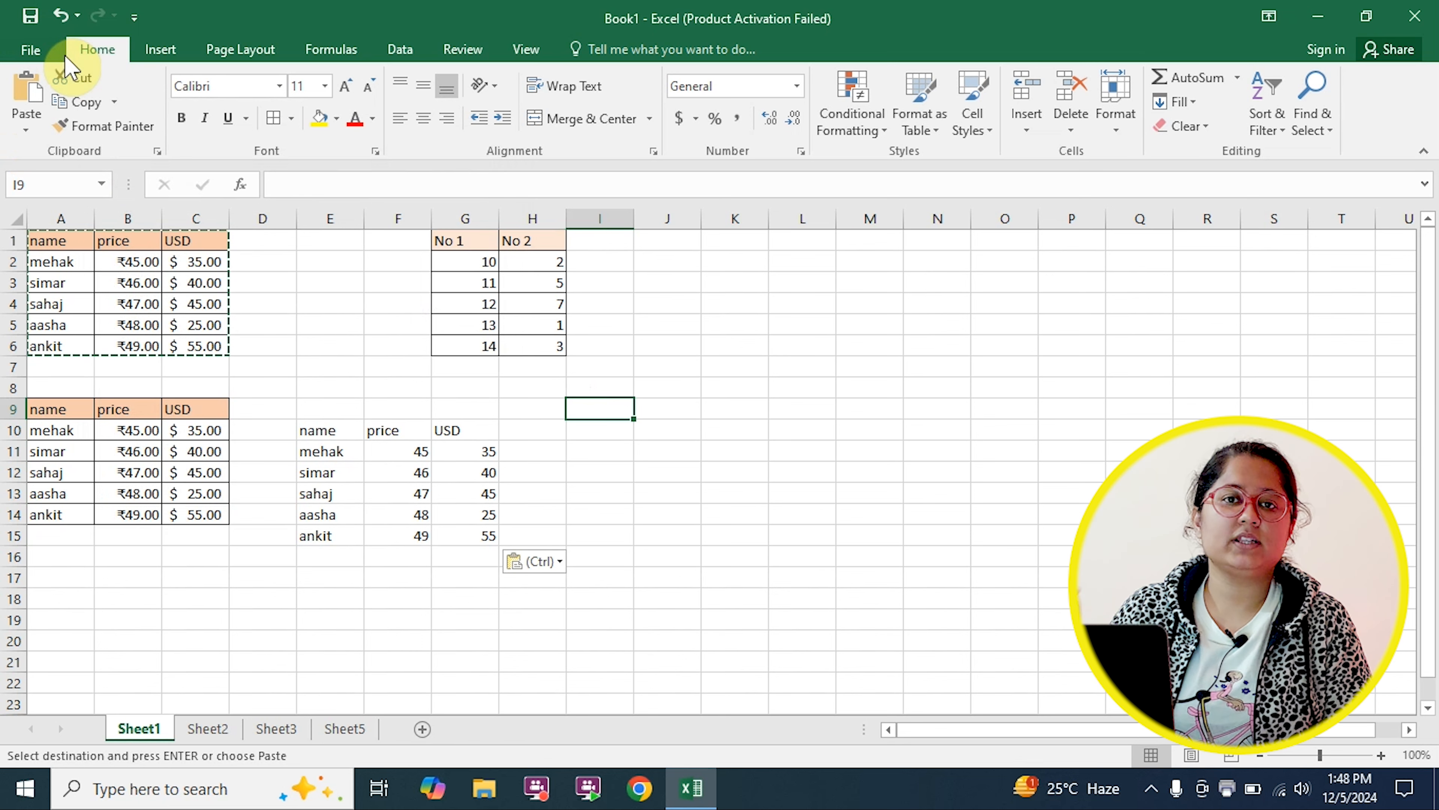
# Copy the table in A1:C6 and paste only its formats starting at cell I10 with Paste Special.
pyautogui.moveTo(49, 241); pyautogui.dragTo(201, 344)
pyautogui.click(91, 104)
pyautogui.click(600, 431)
pyautogui.click(17, 133)
pyautogui.click(100, 354)
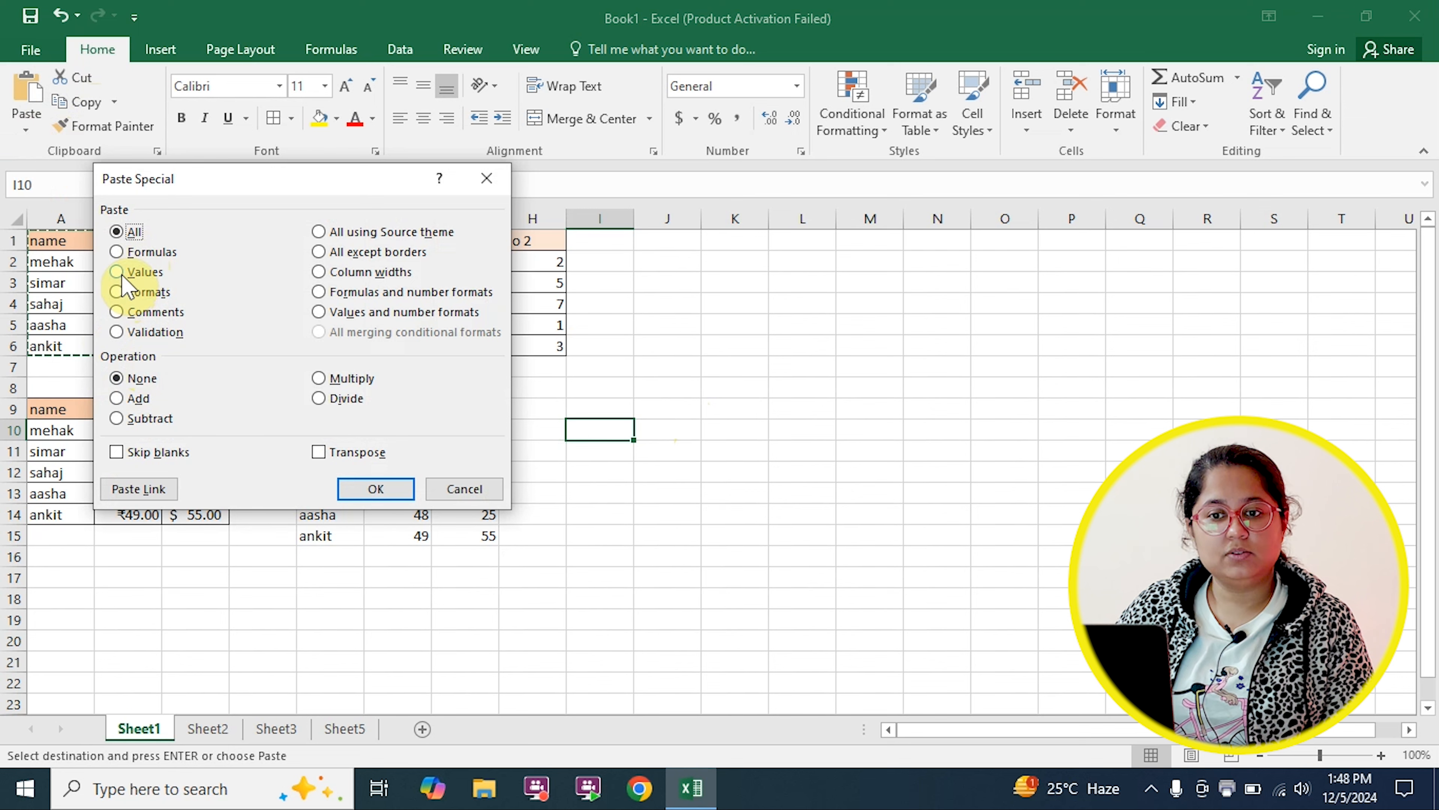
pyautogui.click(117, 291)
pyautogui.click(375, 488)
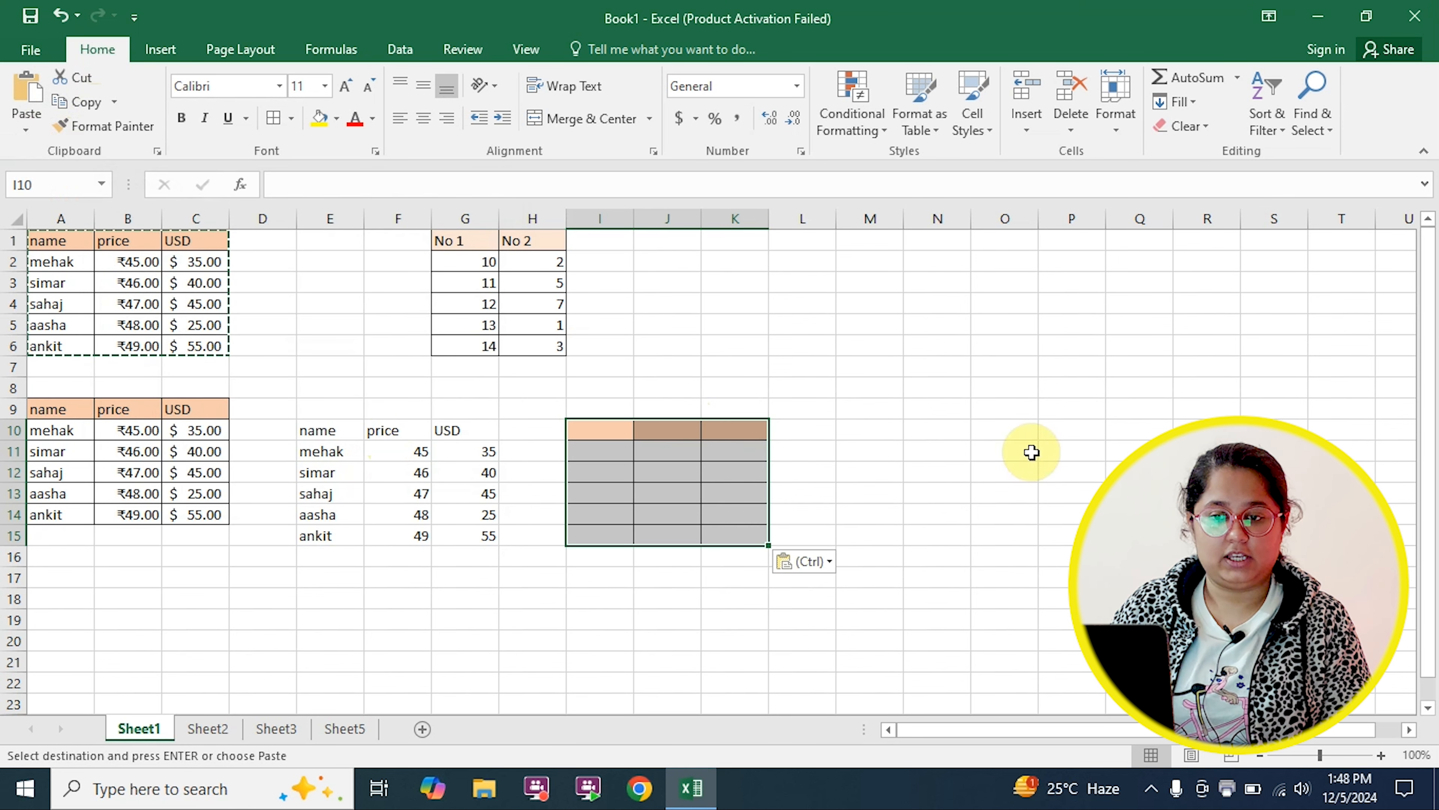
pyautogui.click(798, 343)
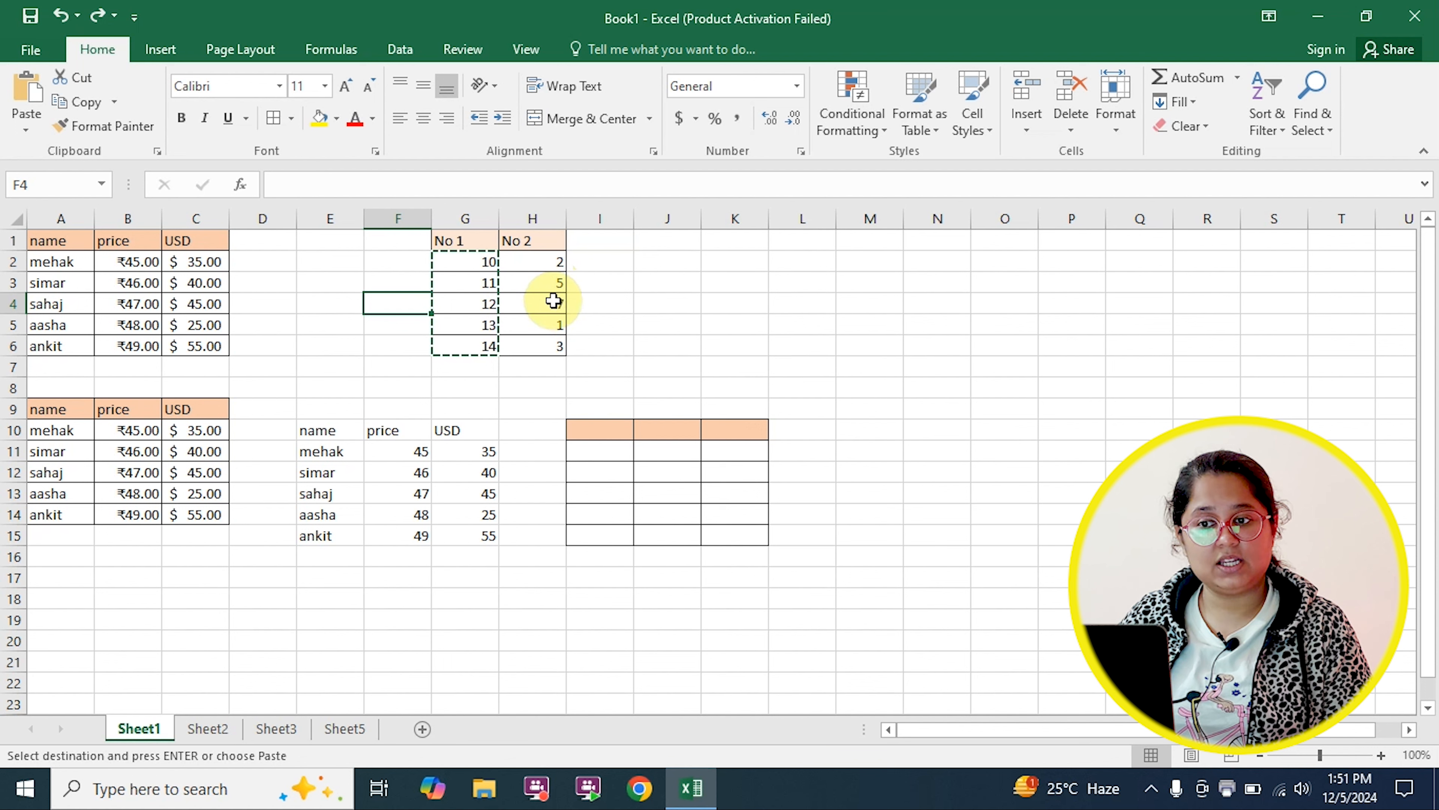
# Copy the No 1 values in G2:G6 and add them to the No 2 values in H2:H6 using Paste Special's Add operation.
pyautogui.click(317, 305)
pyautogui.moveTo(450, 264); pyautogui.dragTo(435, 344)
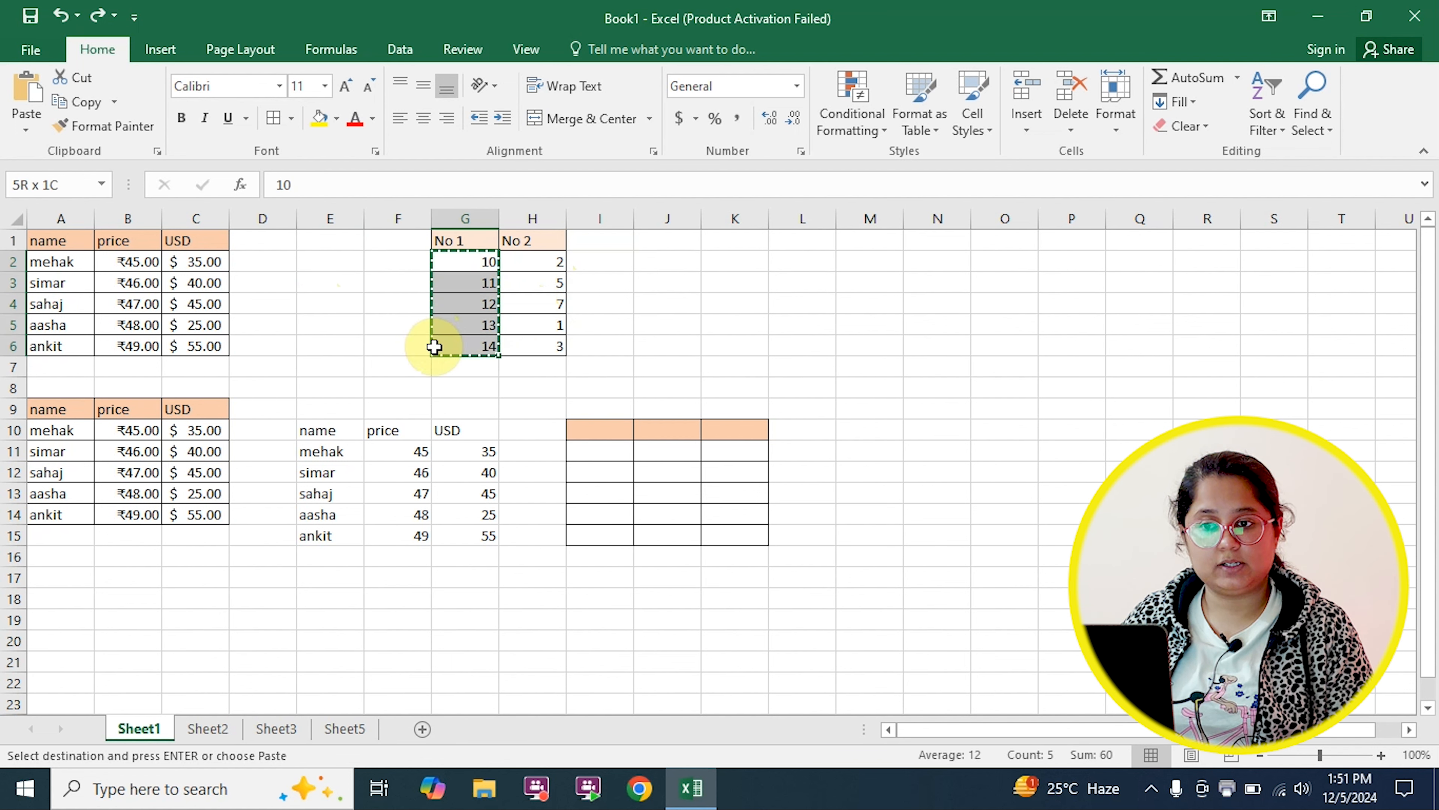
pyautogui.rightClick(460, 315)
pyautogui.click(506, 354)
pyautogui.moveTo(533, 262); pyautogui.dragTo(516, 358)
pyautogui.click(25, 128)
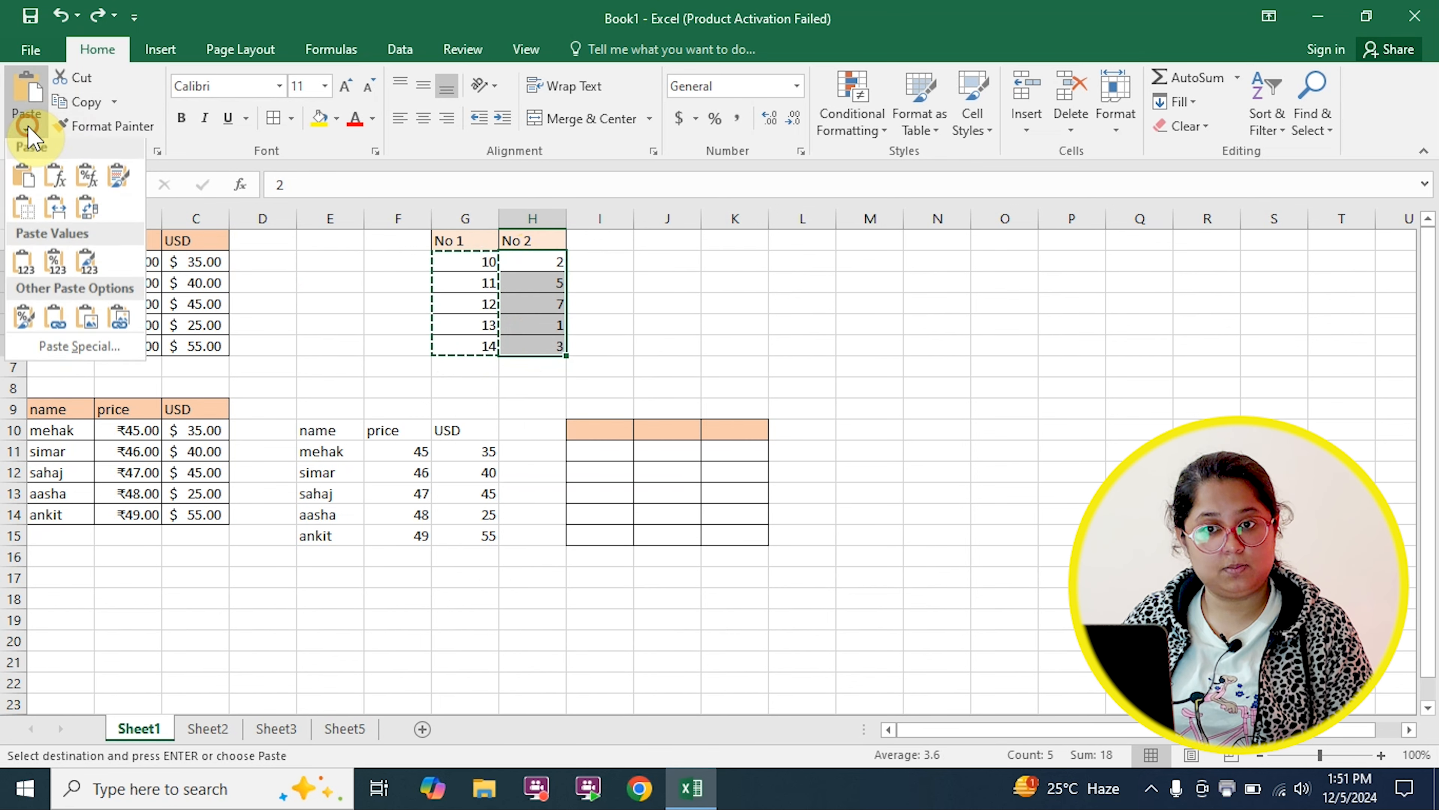
pyautogui.click(80, 351)
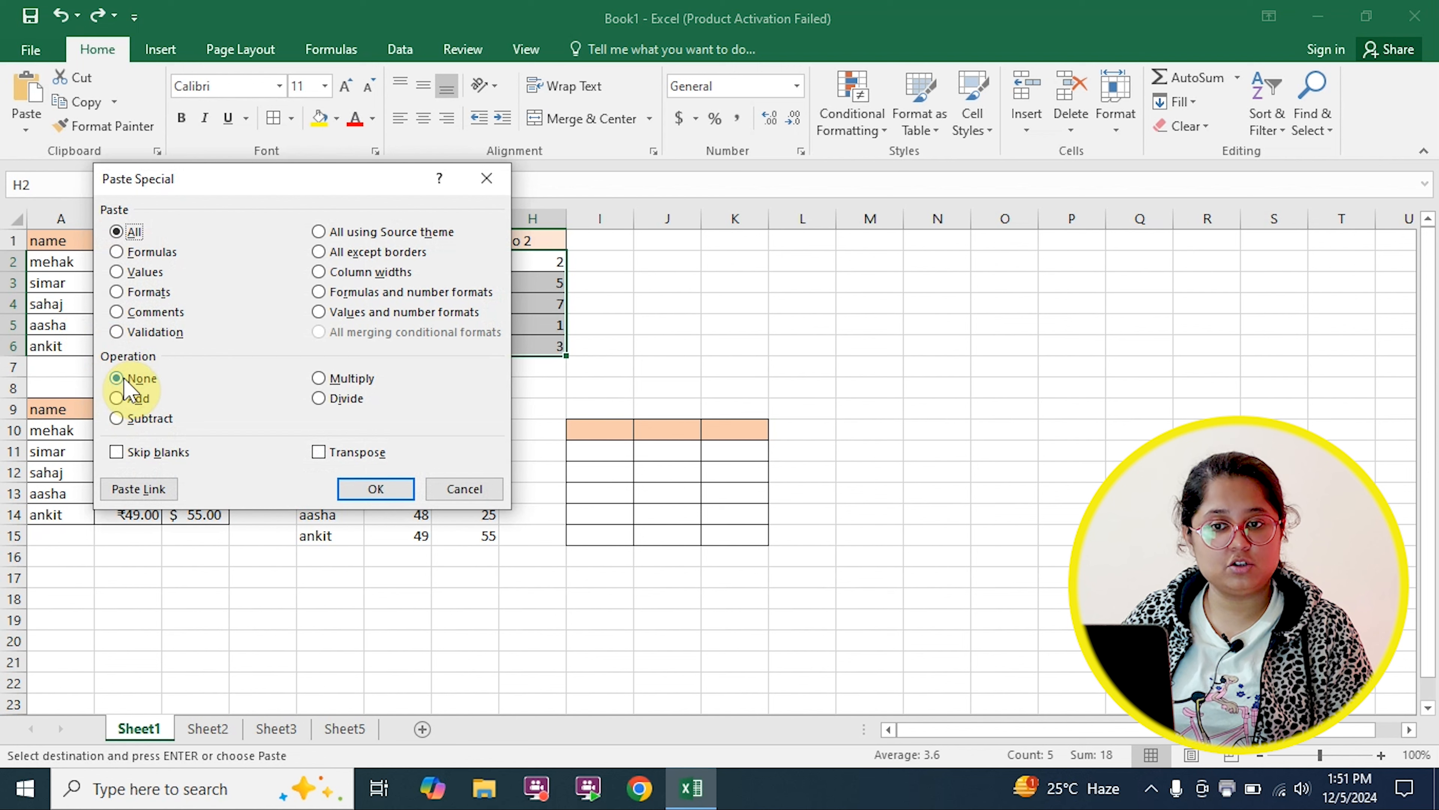
pyautogui.click(121, 398)
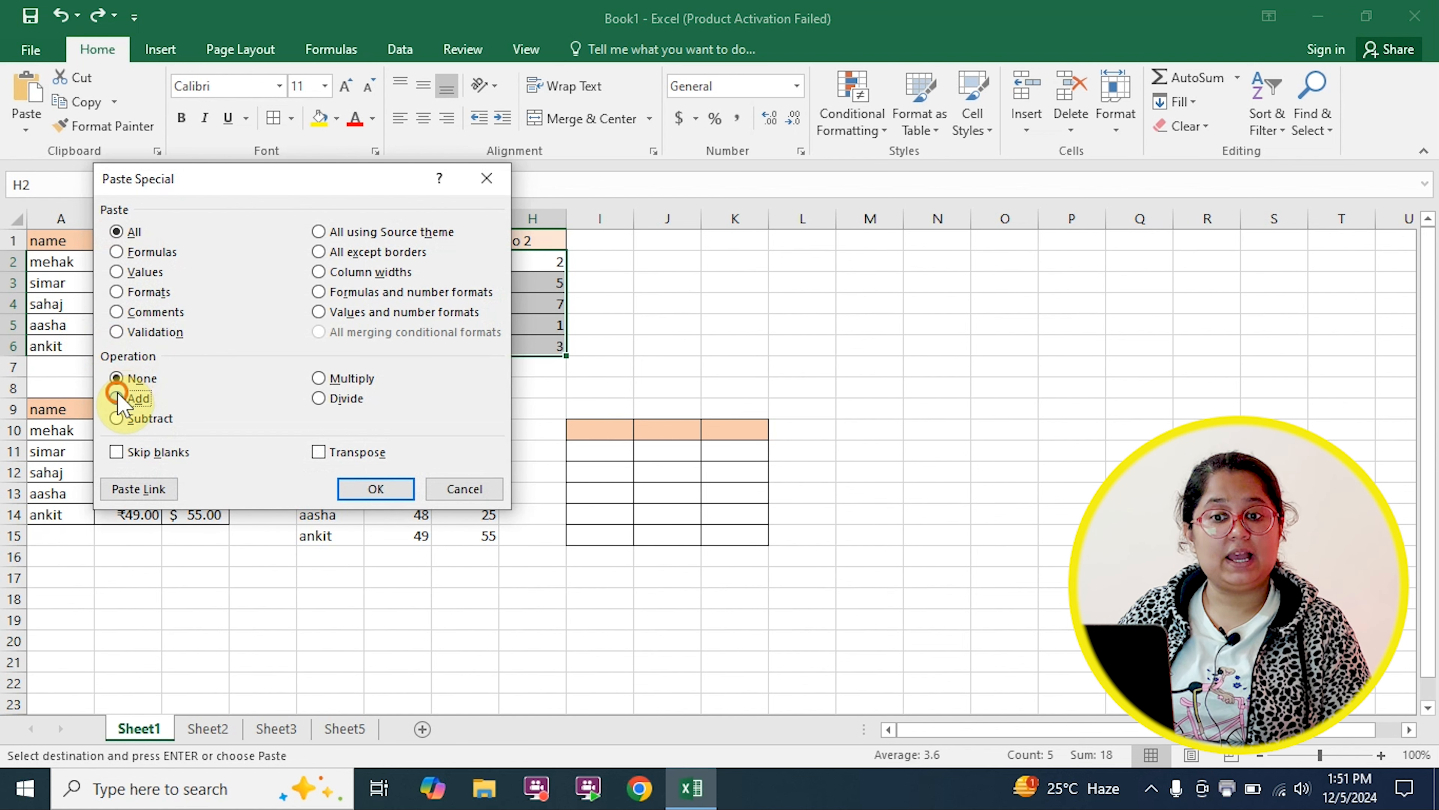
pyautogui.click(376, 489)
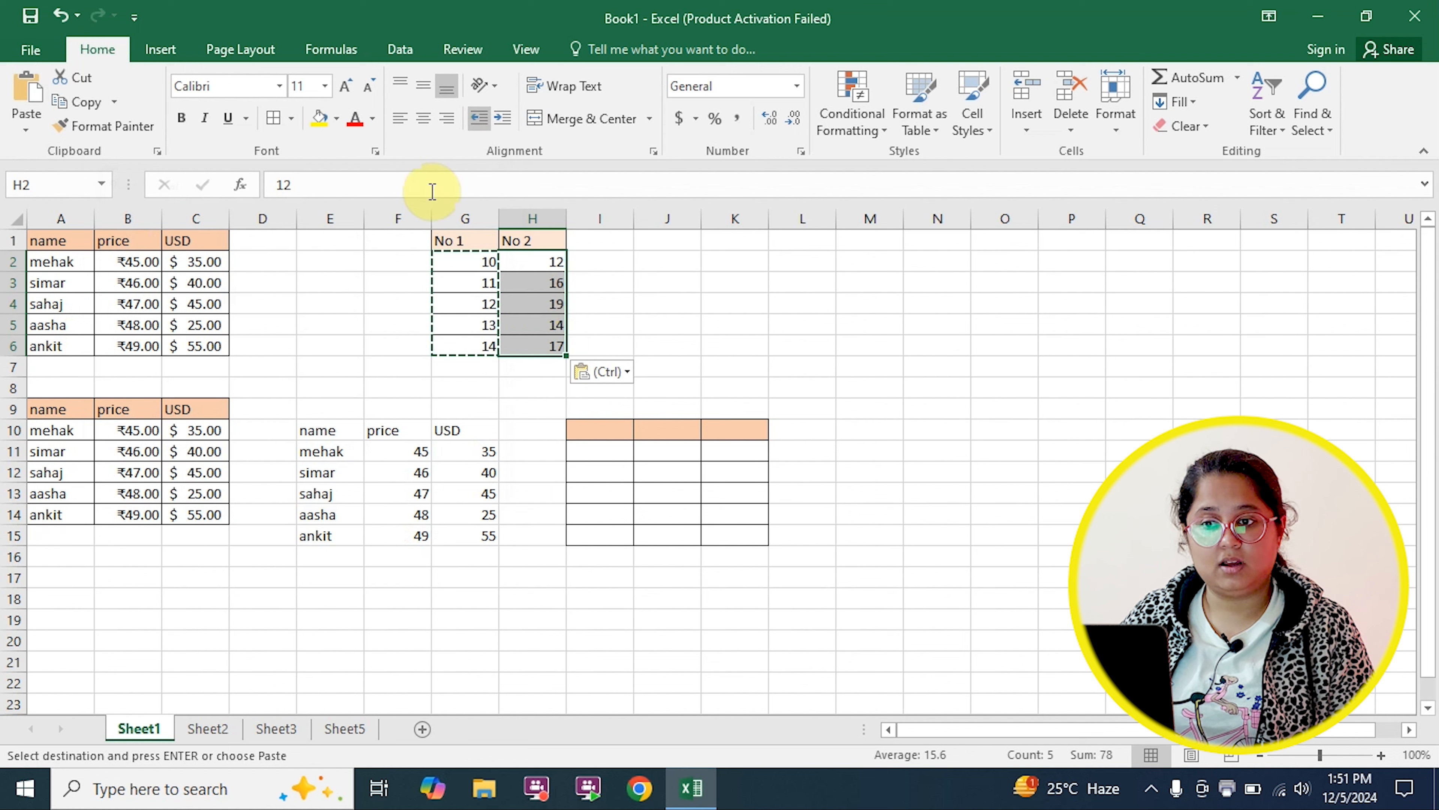
pyautogui.click(386, 321)
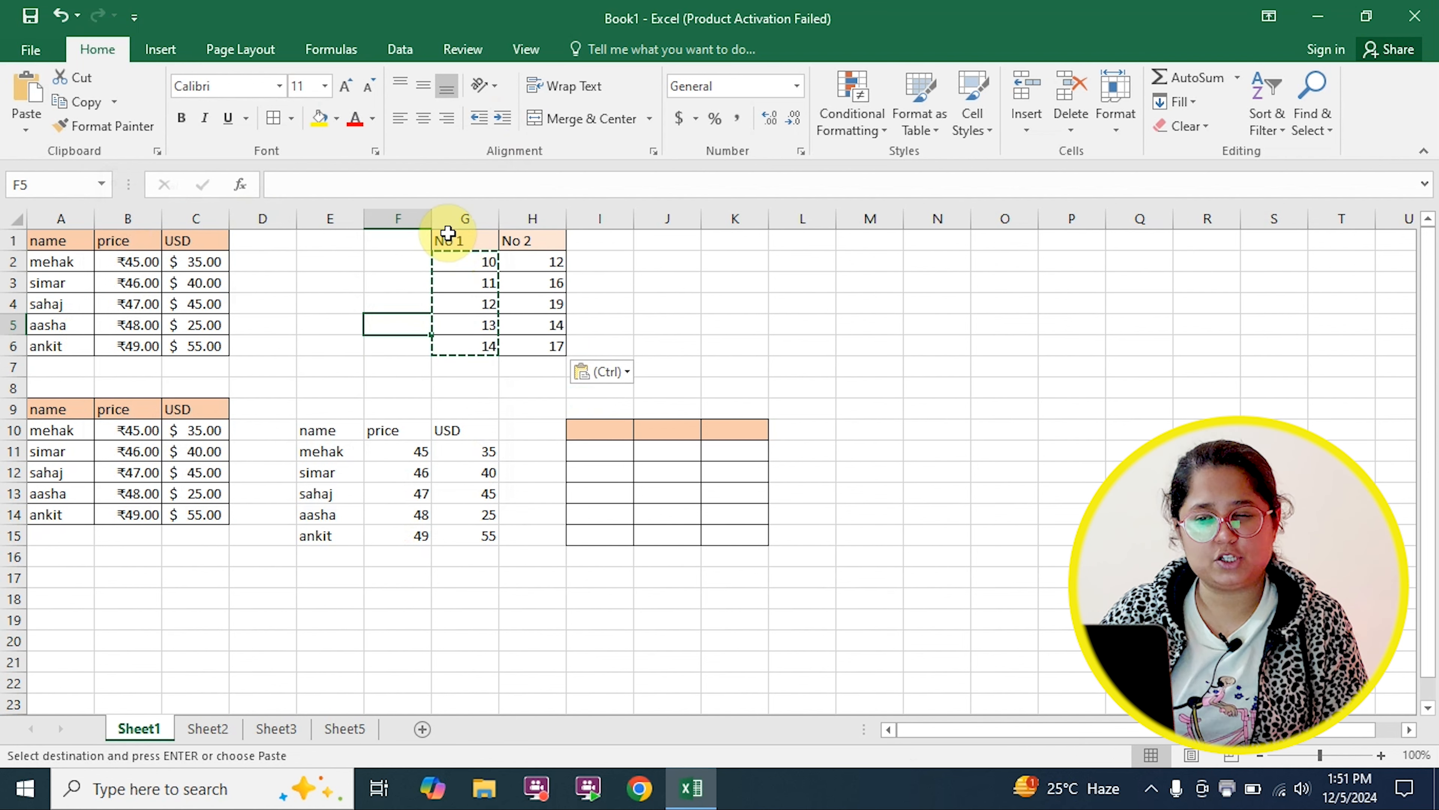
pyautogui.click(26, 131)
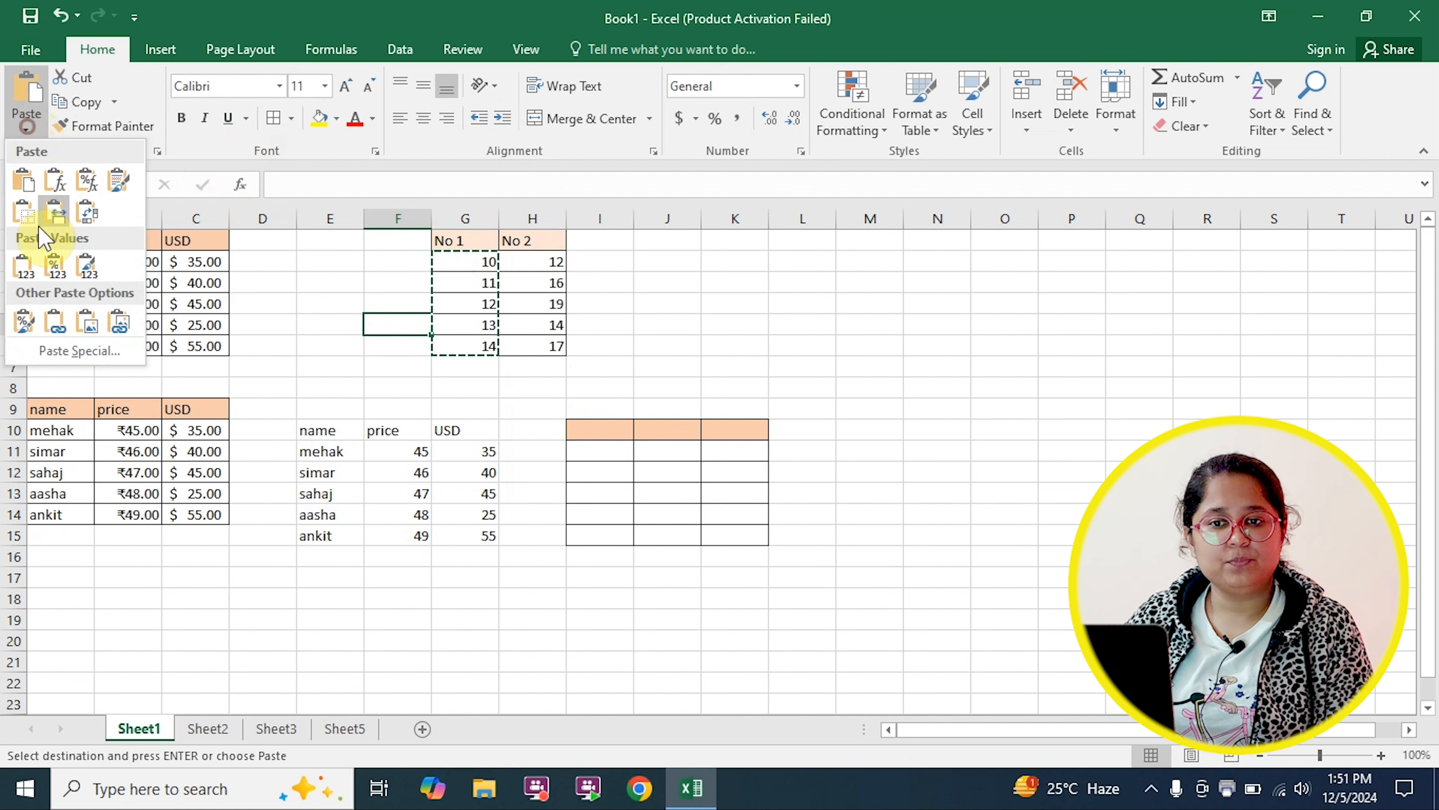
pyautogui.click(51, 346)
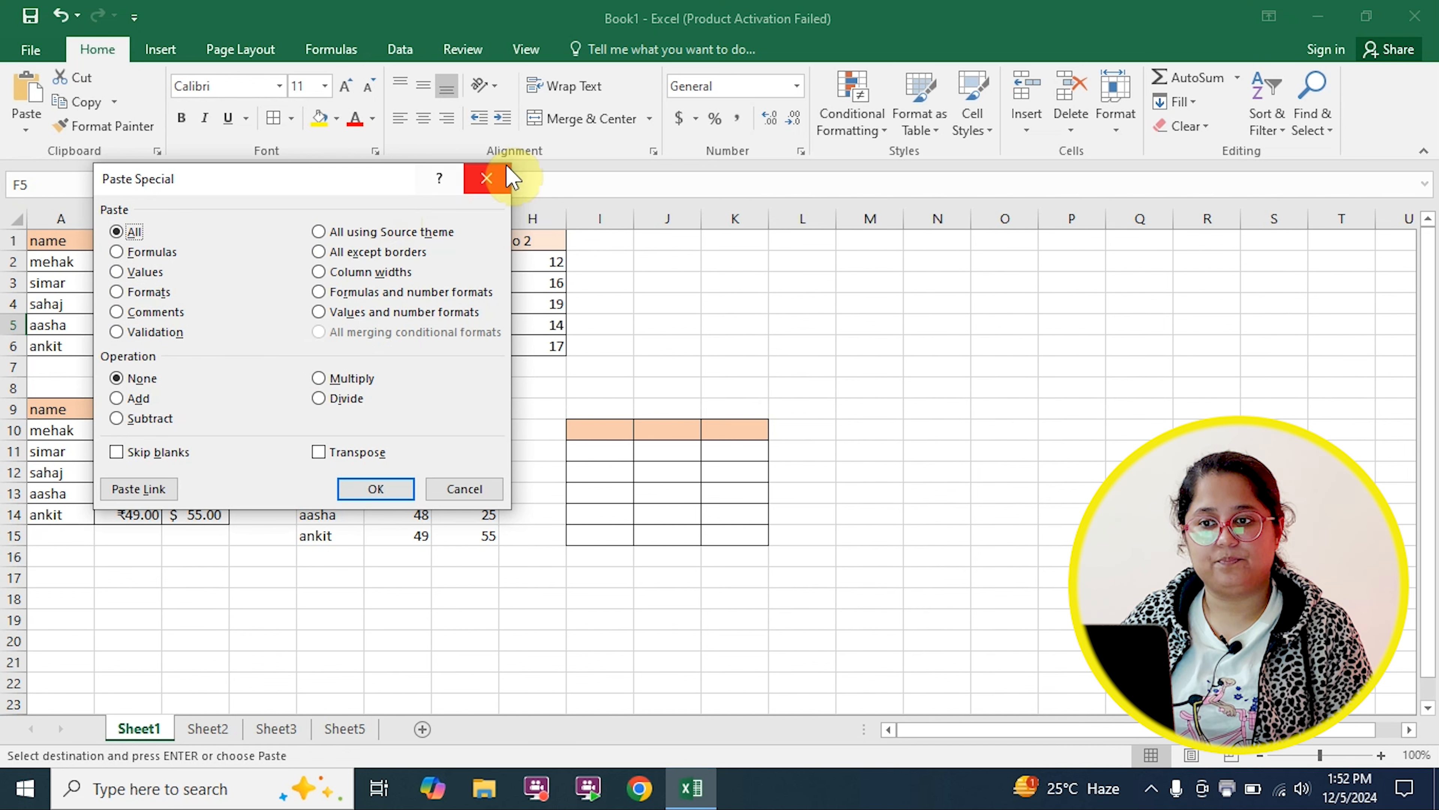
pyautogui.click(486, 178)
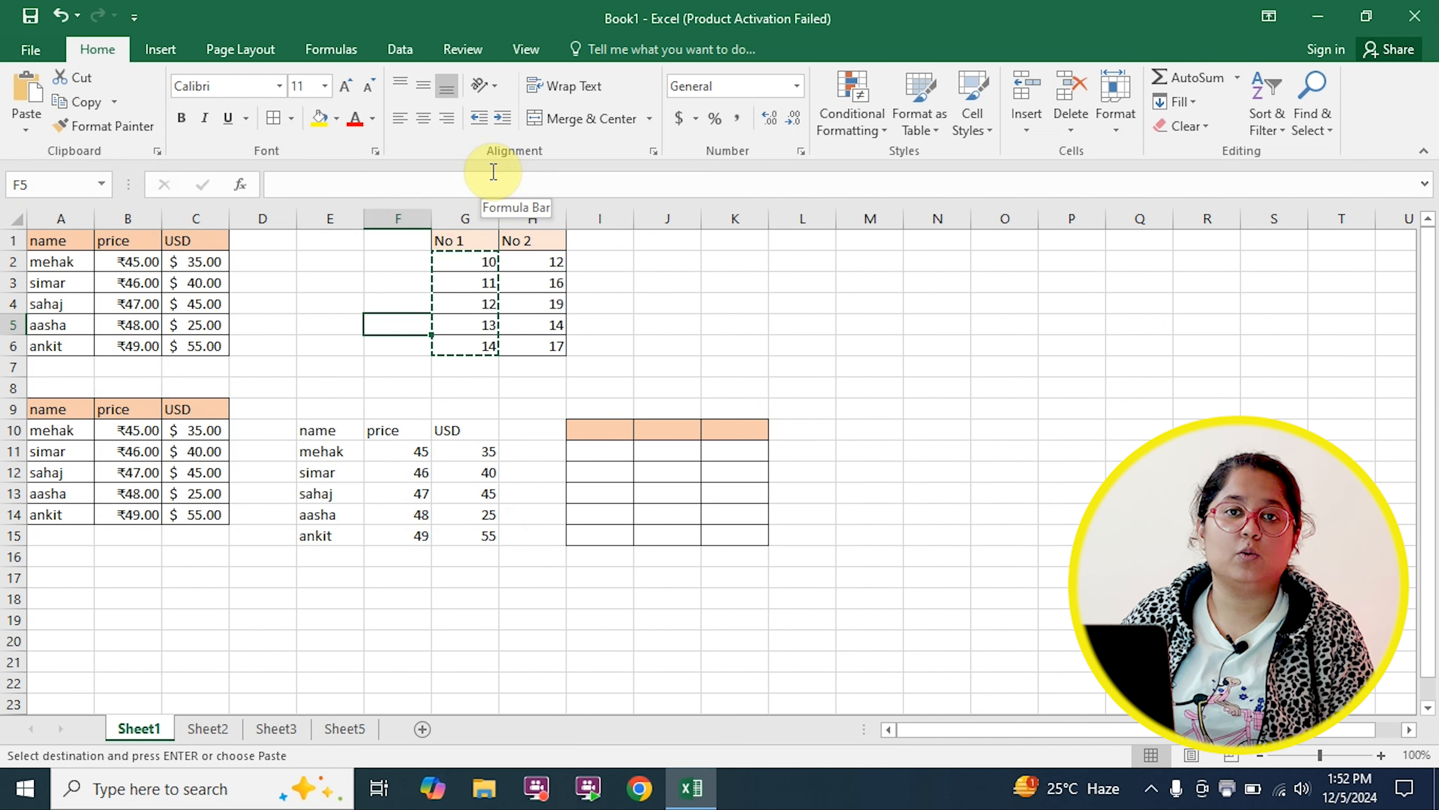
# Enter 80 in cell M4 and fill it down through M12.
pyautogui.click(873, 306)
pyautogui.write('80')
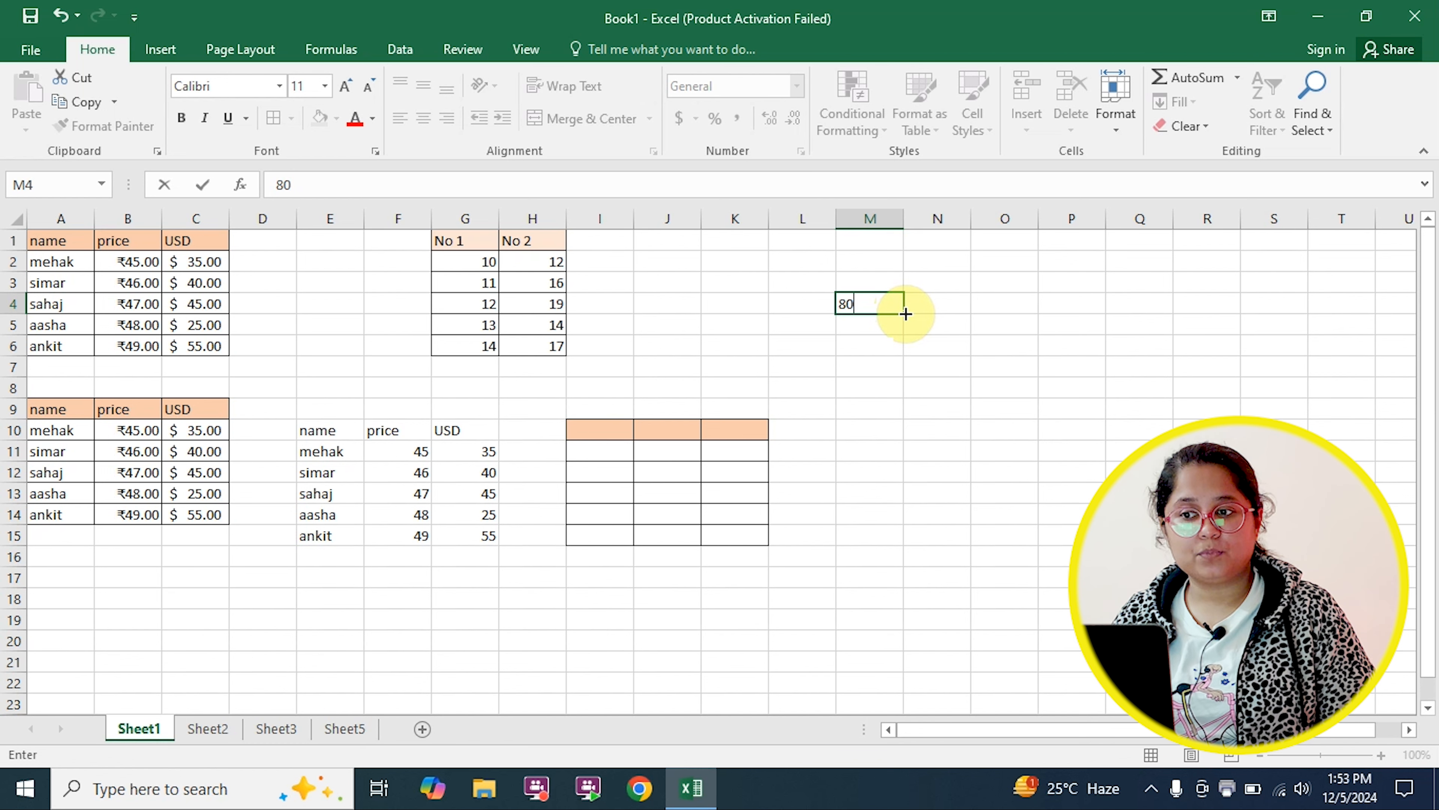
pyautogui.moveTo(904, 313); pyautogui.dragTo(926, 476)
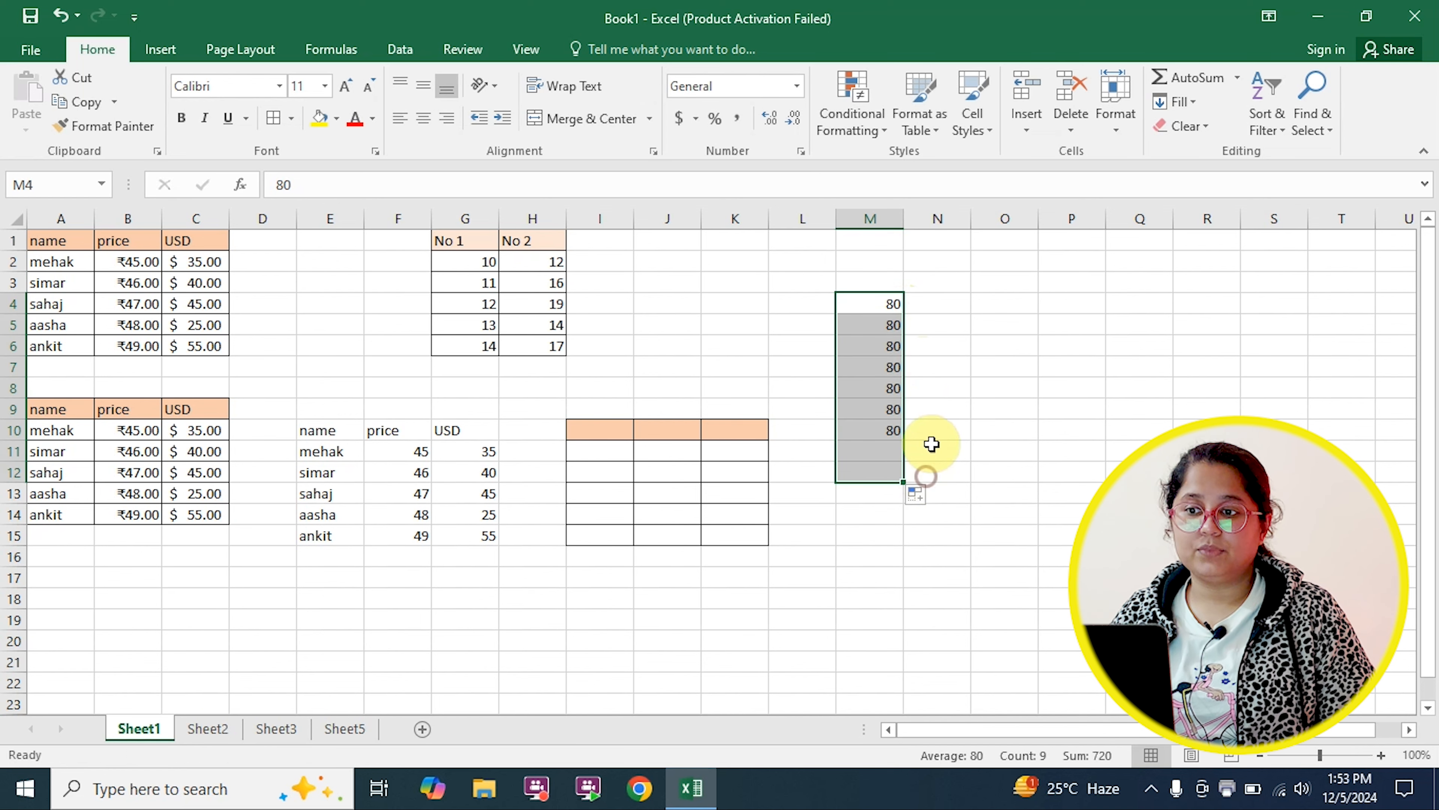
pyautogui.click(928, 326)
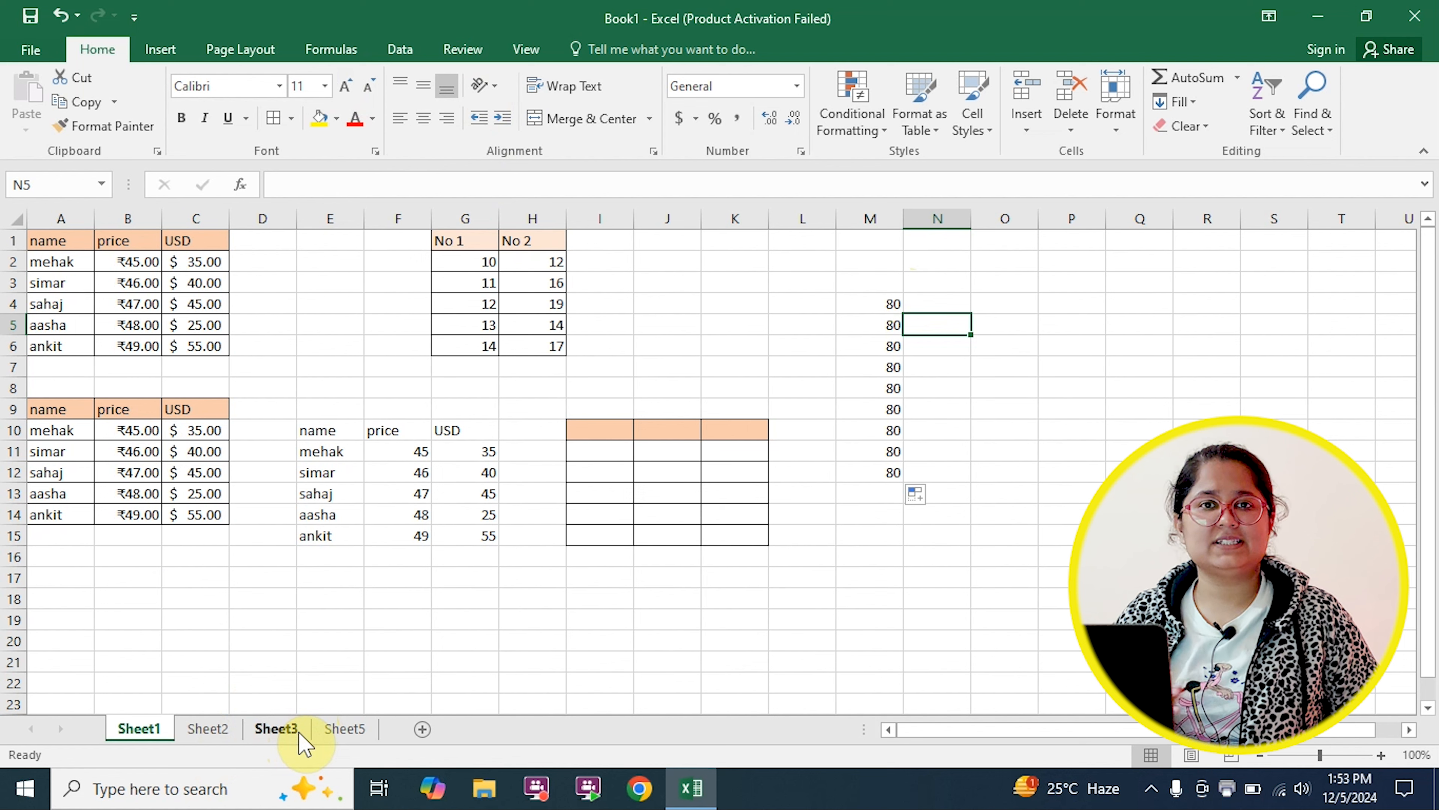
# Insert a new worksheet after Sheet1 and rename it sample.
pyautogui.click(422, 728)
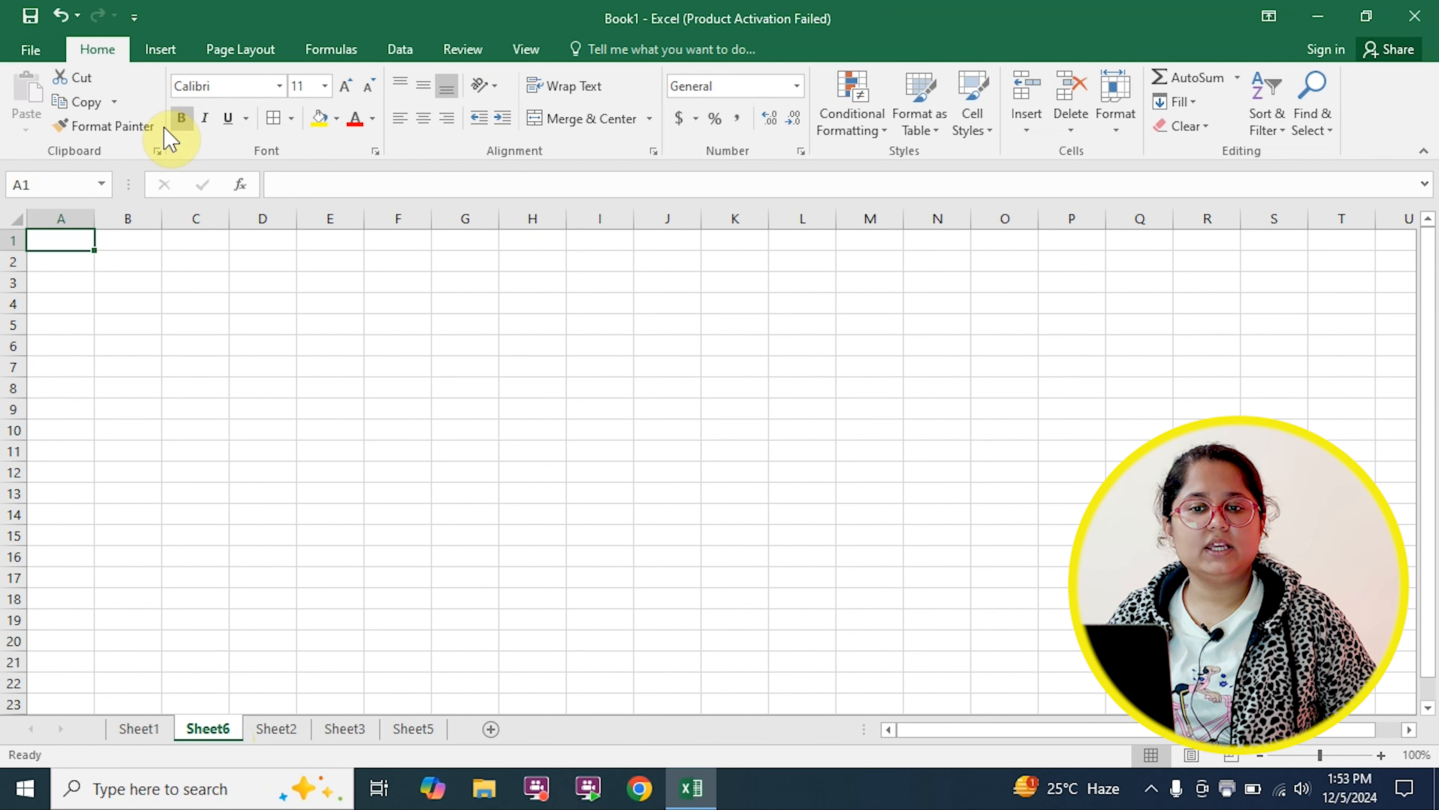
pyautogui.rightClick(210, 704)
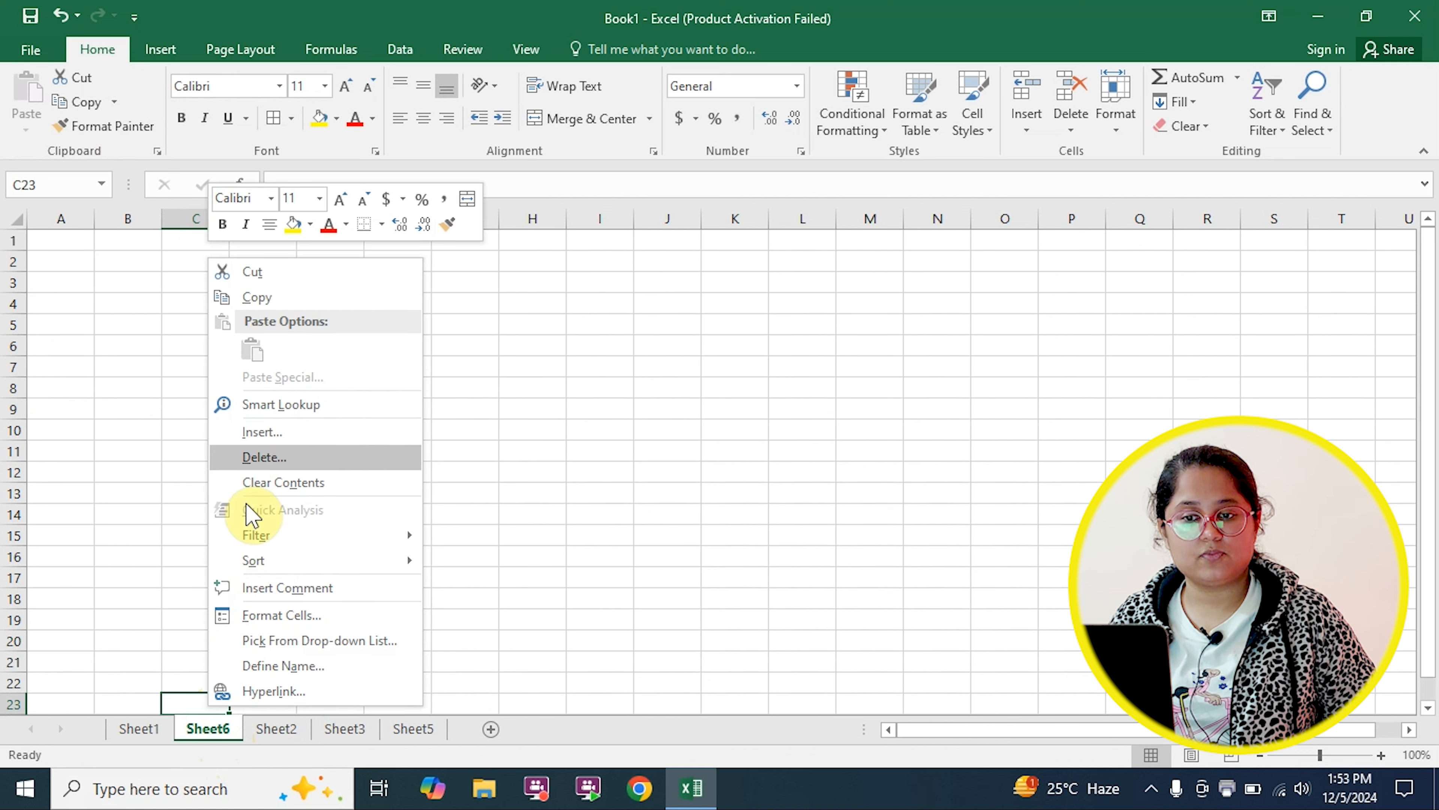
pyautogui.rightClick(210, 729)
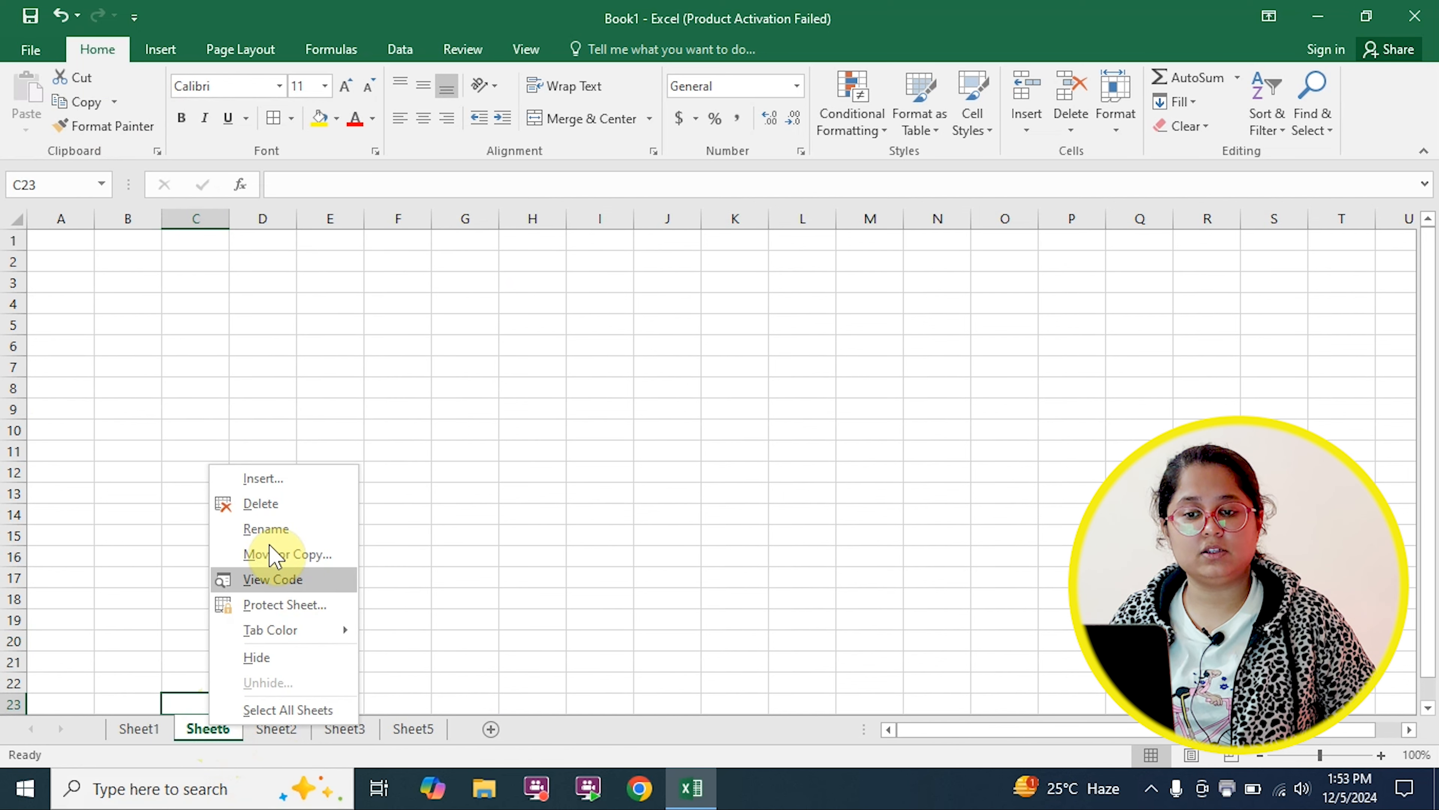
pyautogui.click(262, 528)
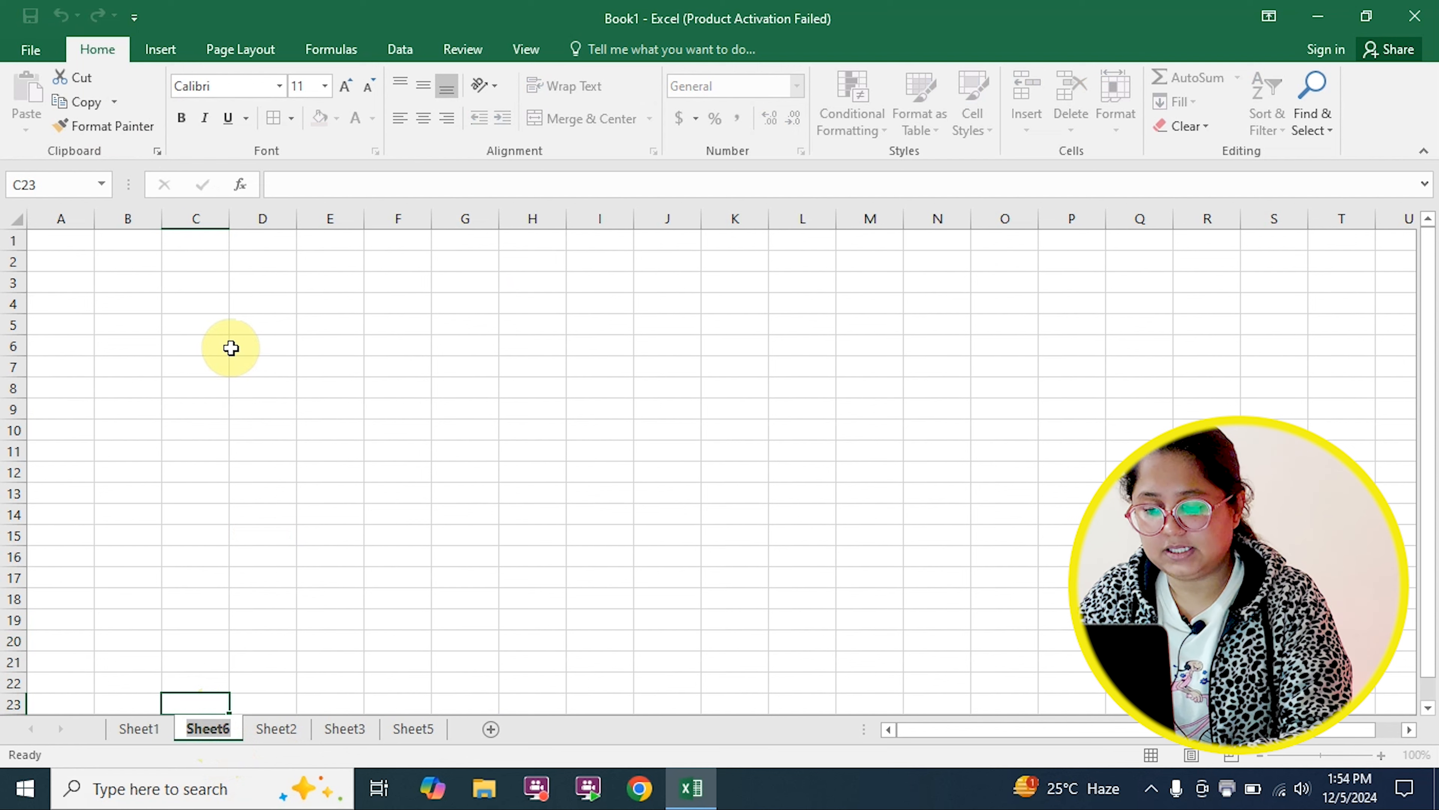
pyautogui.write('sample')
pyautogui.press('Return')
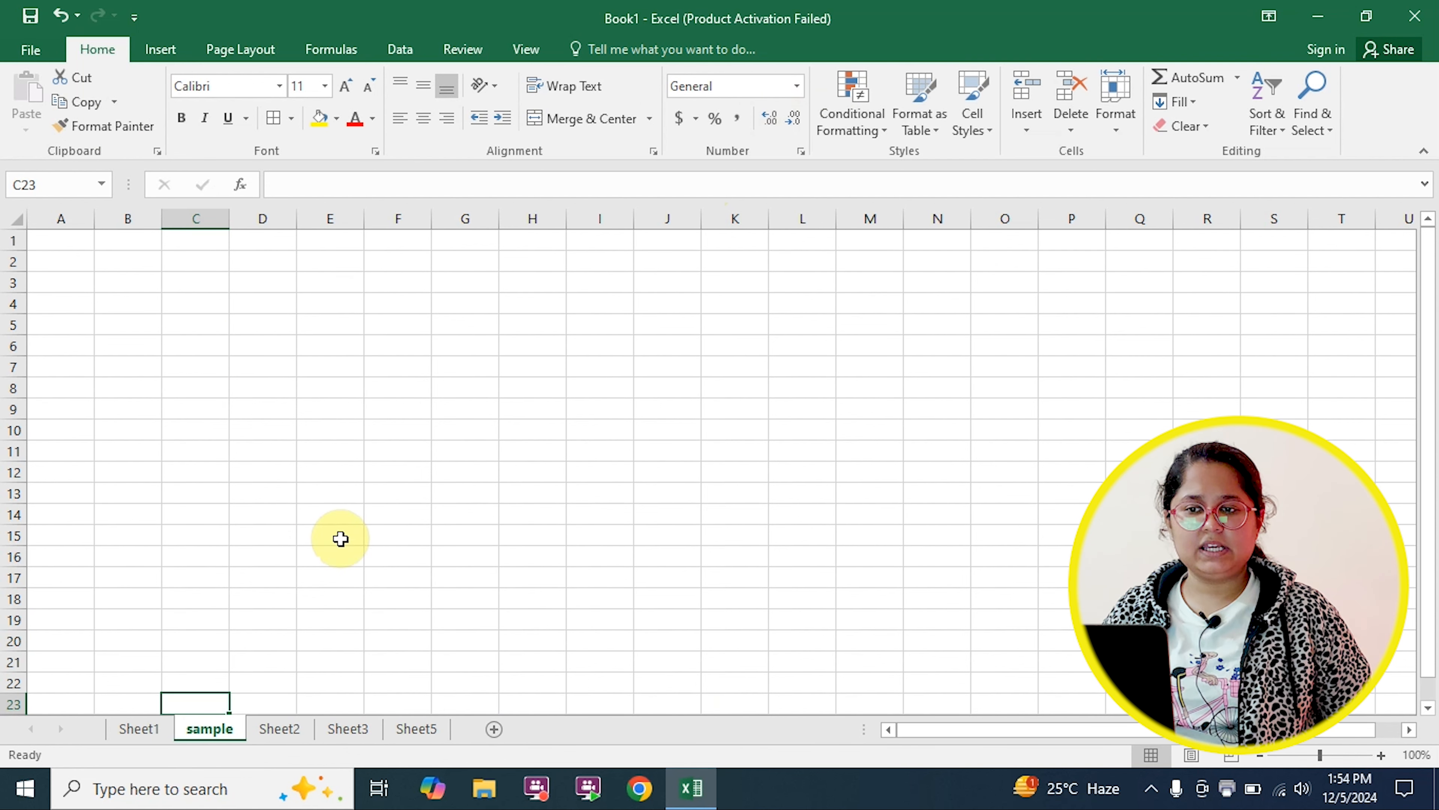
# Copy cell M4 from Sheet1 and paste it into cell C13 of the sample sheet.
pyautogui.click(142, 732)
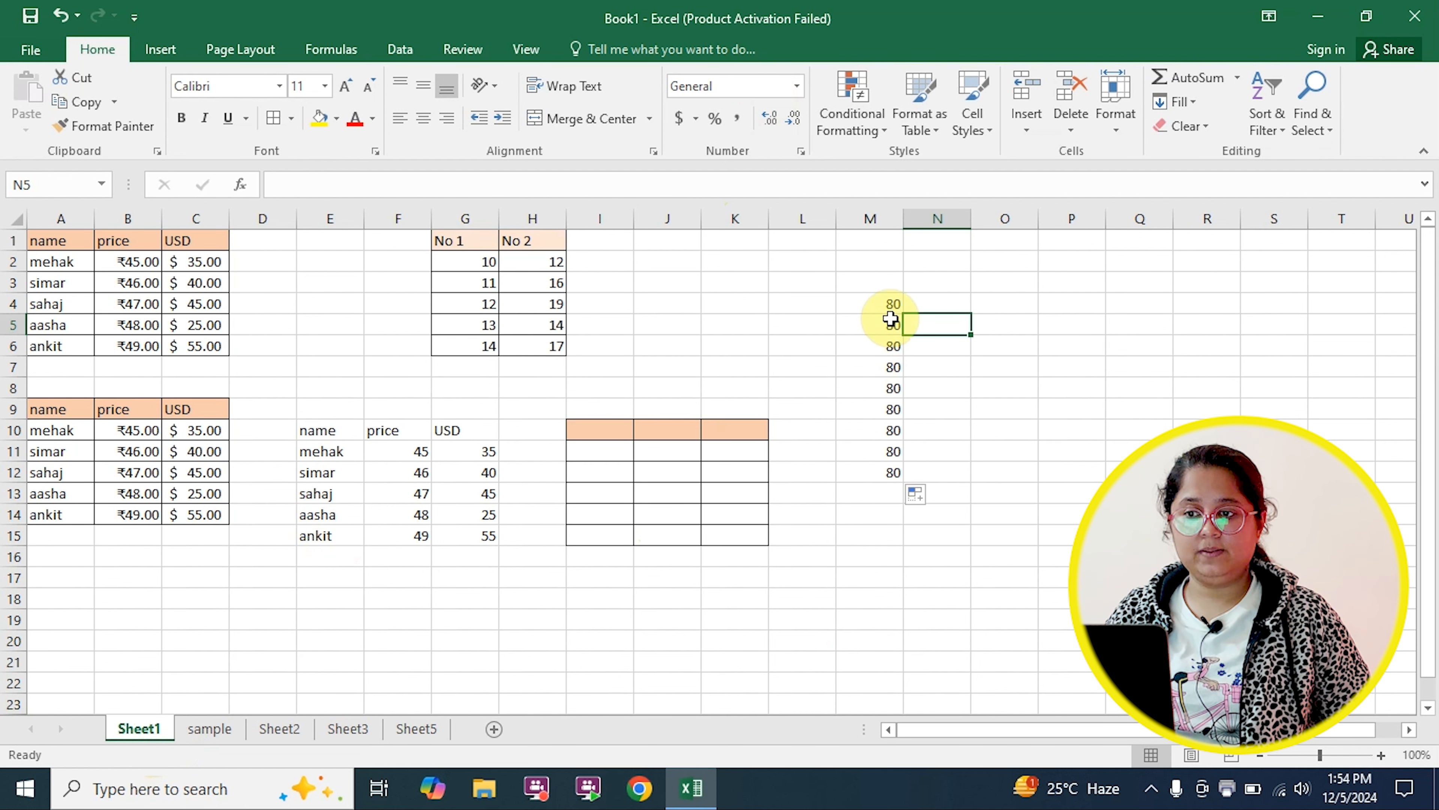
pyautogui.click(891, 303)
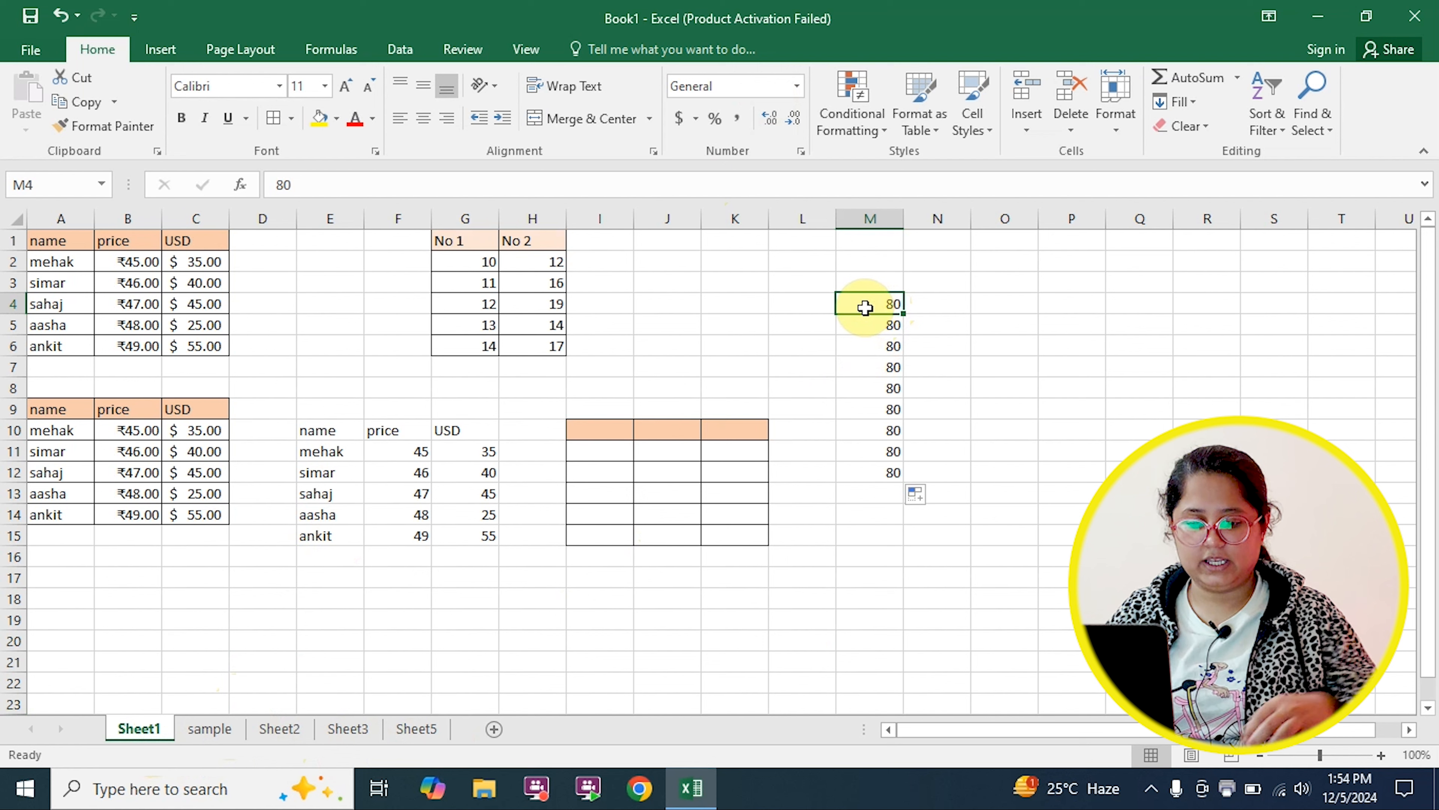
pyautogui.hotkey('ctrl', 'c')
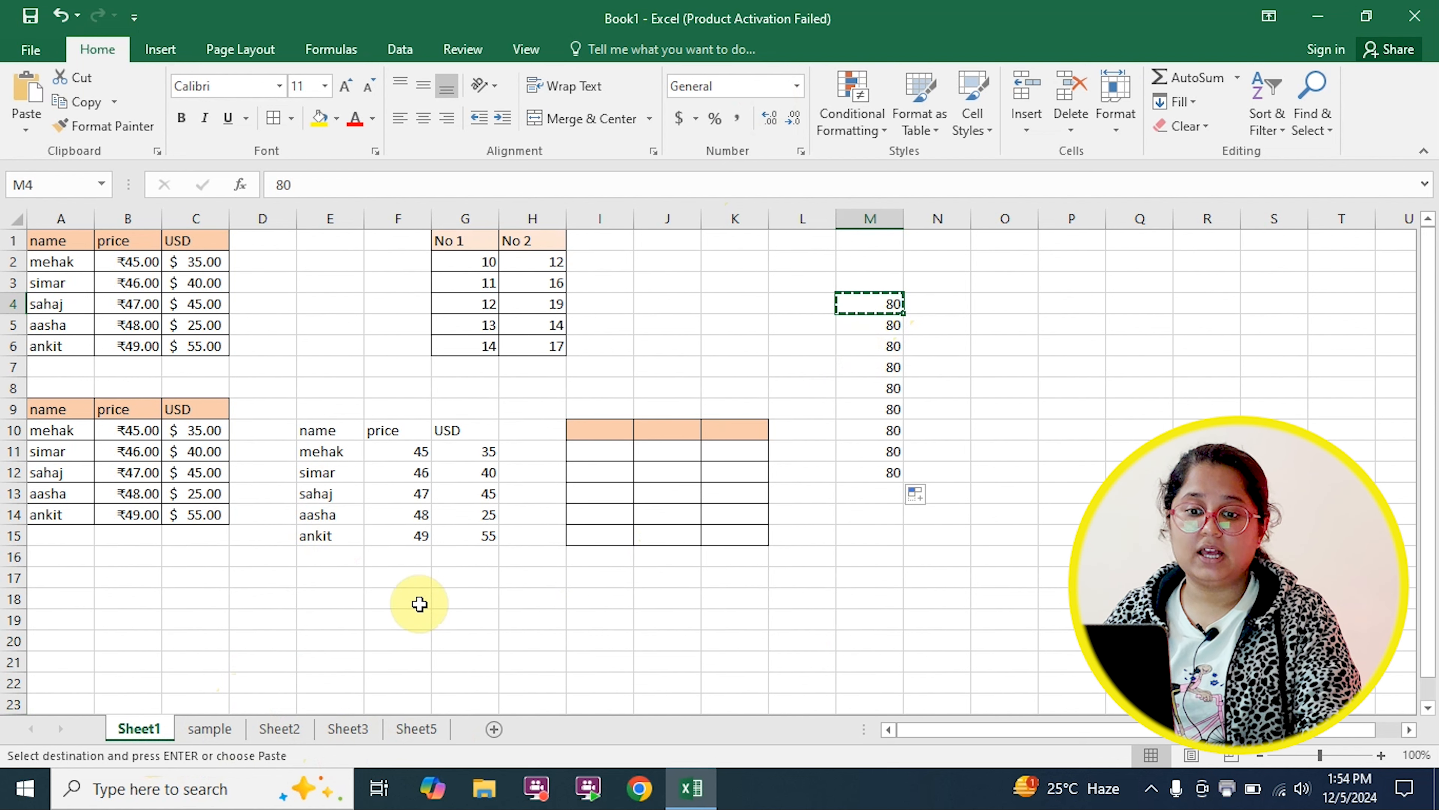
pyautogui.click(211, 730)
pyautogui.click(198, 491)
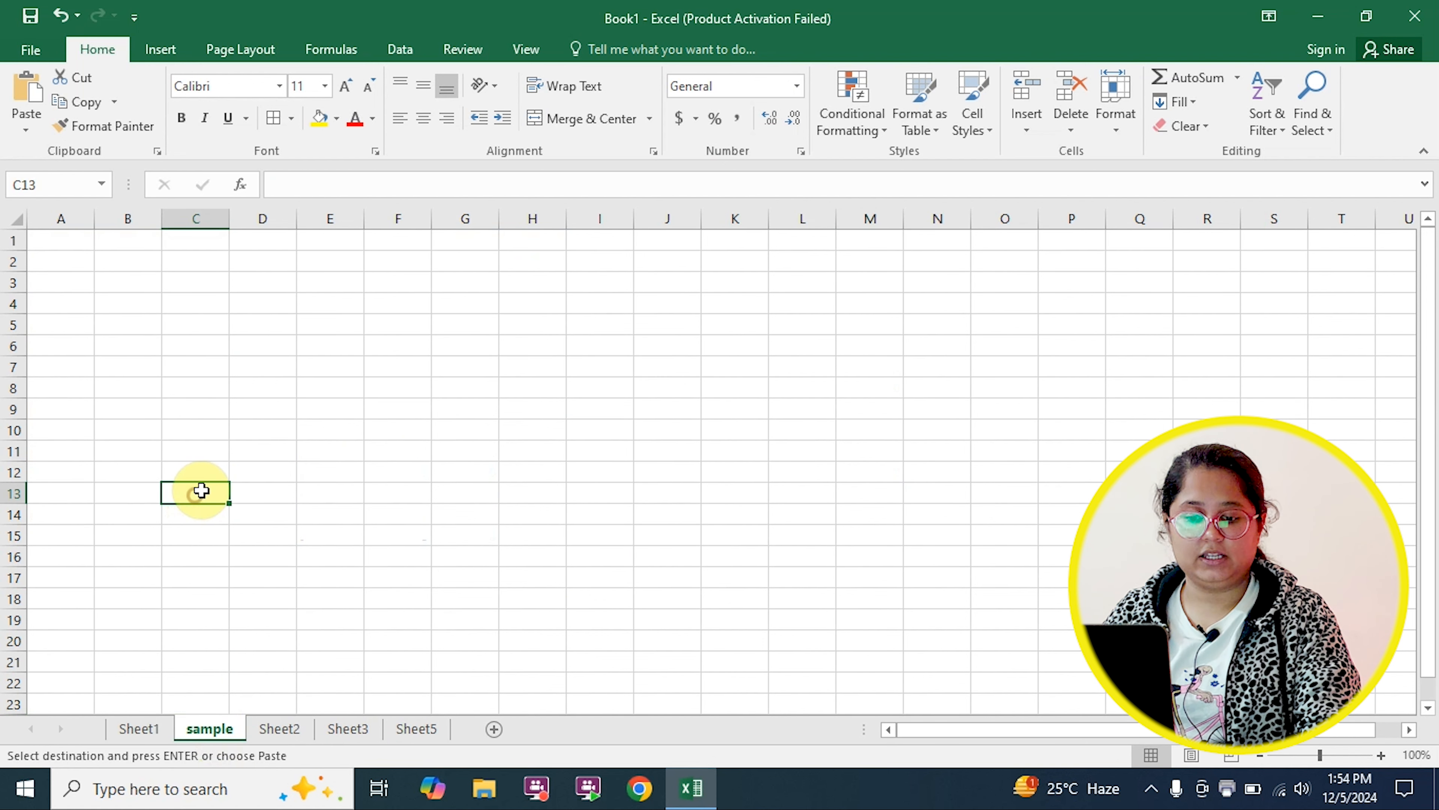
pyautogui.hotkey('ctrl', 'v')
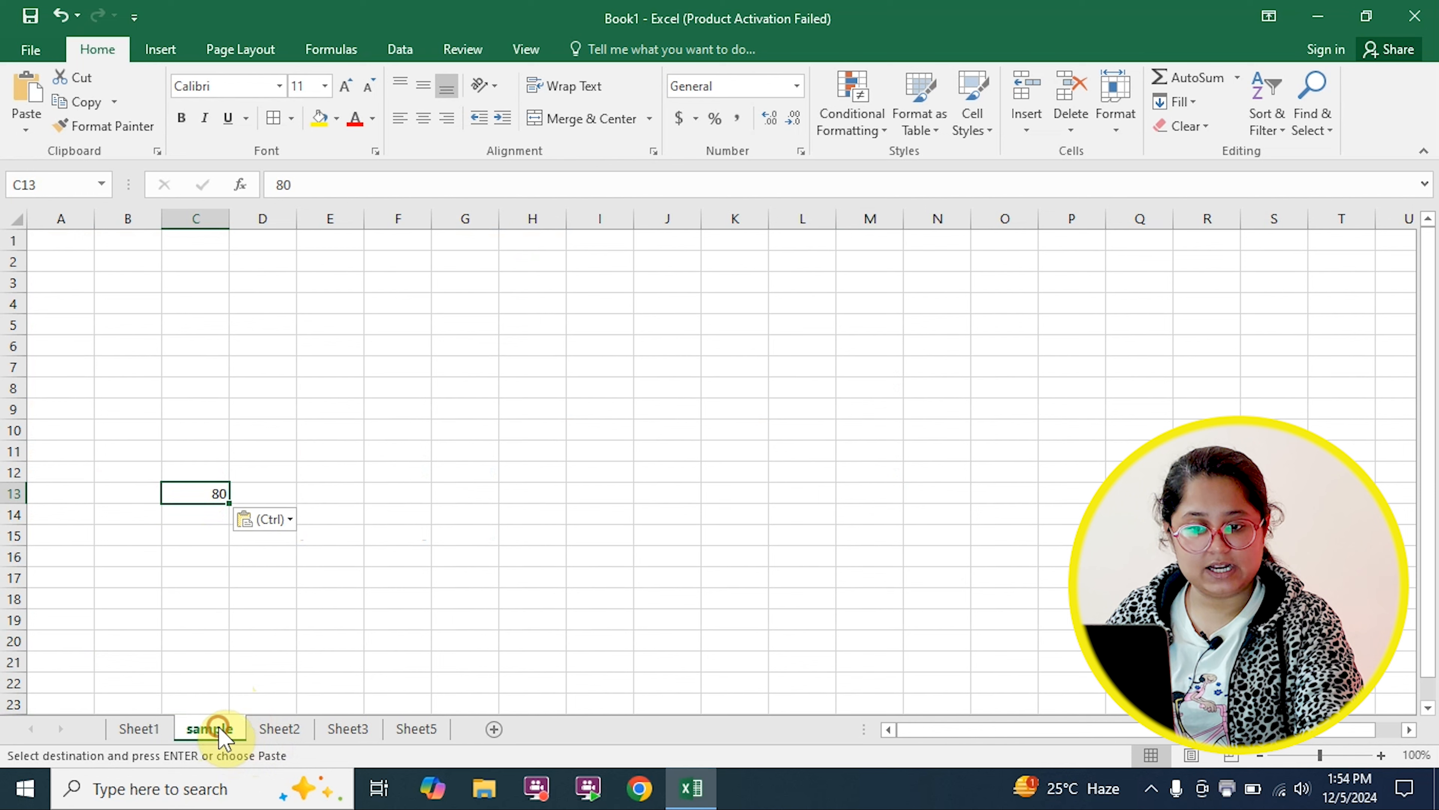
# Copy cell M9 from Sheet1, paste it into E14 of the grouped sample, Sheet2, Sheet3 and Sheet5 worksheets, and check the other grouped sheets.
pyautogui.keyDown('ctrl'); pyautogui.click(278, 729); pyautogui.keyUp('ctrl')
pyautogui.keyDown('ctrl'); pyautogui.click(407, 727); pyautogui.keyUp('ctrl')
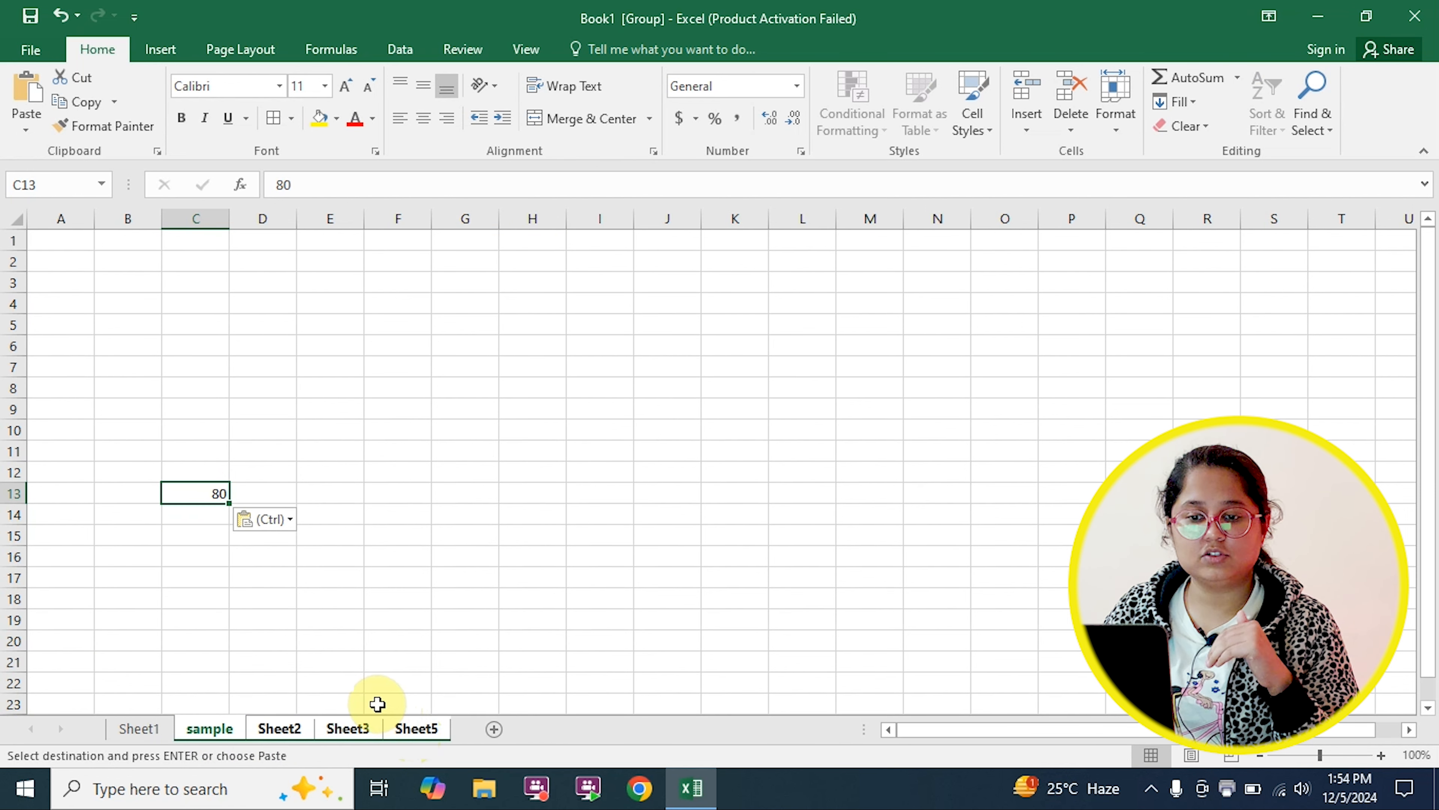
pyautogui.click(148, 729)
pyautogui.hotkey('ctrl', 'c')
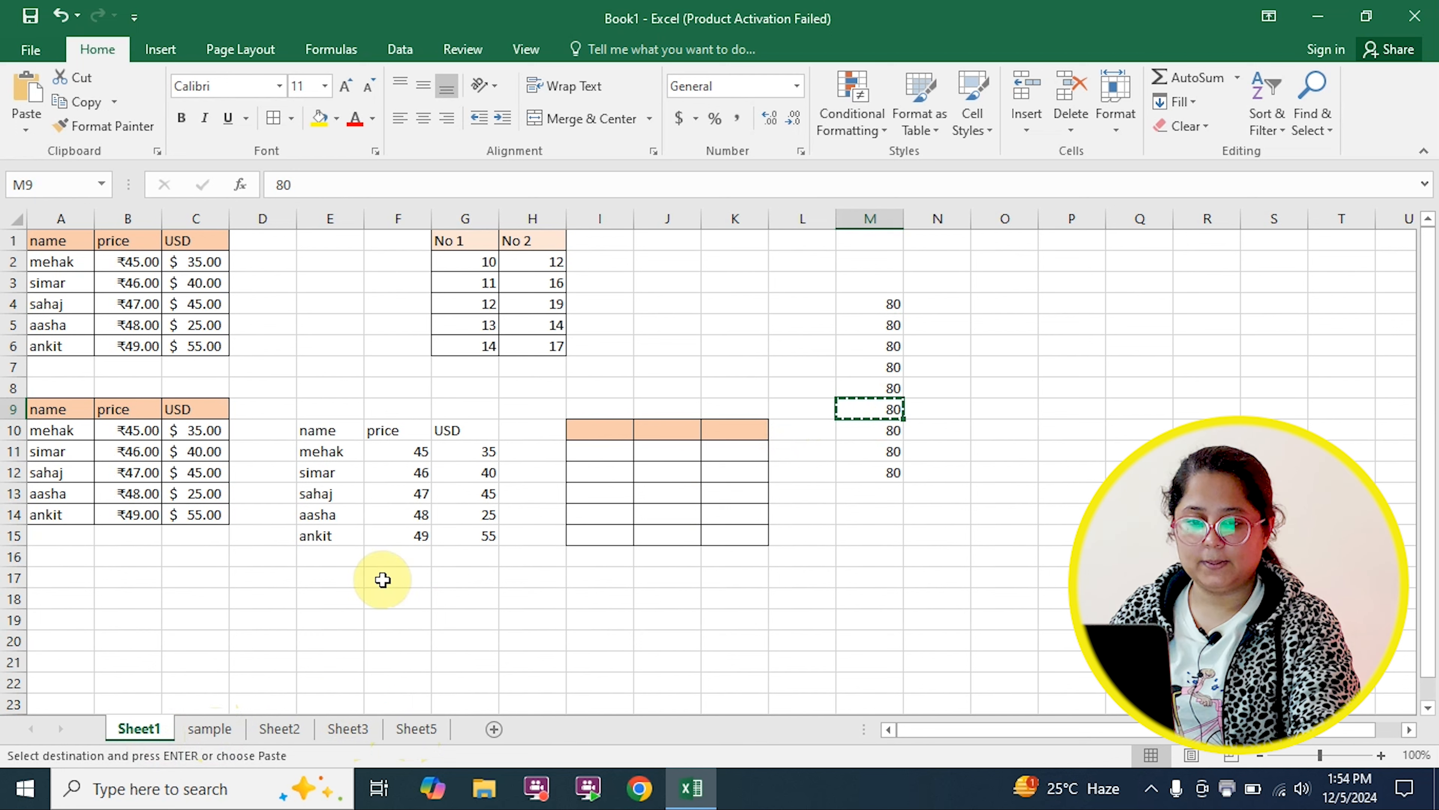
pyautogui.click(220, 726)
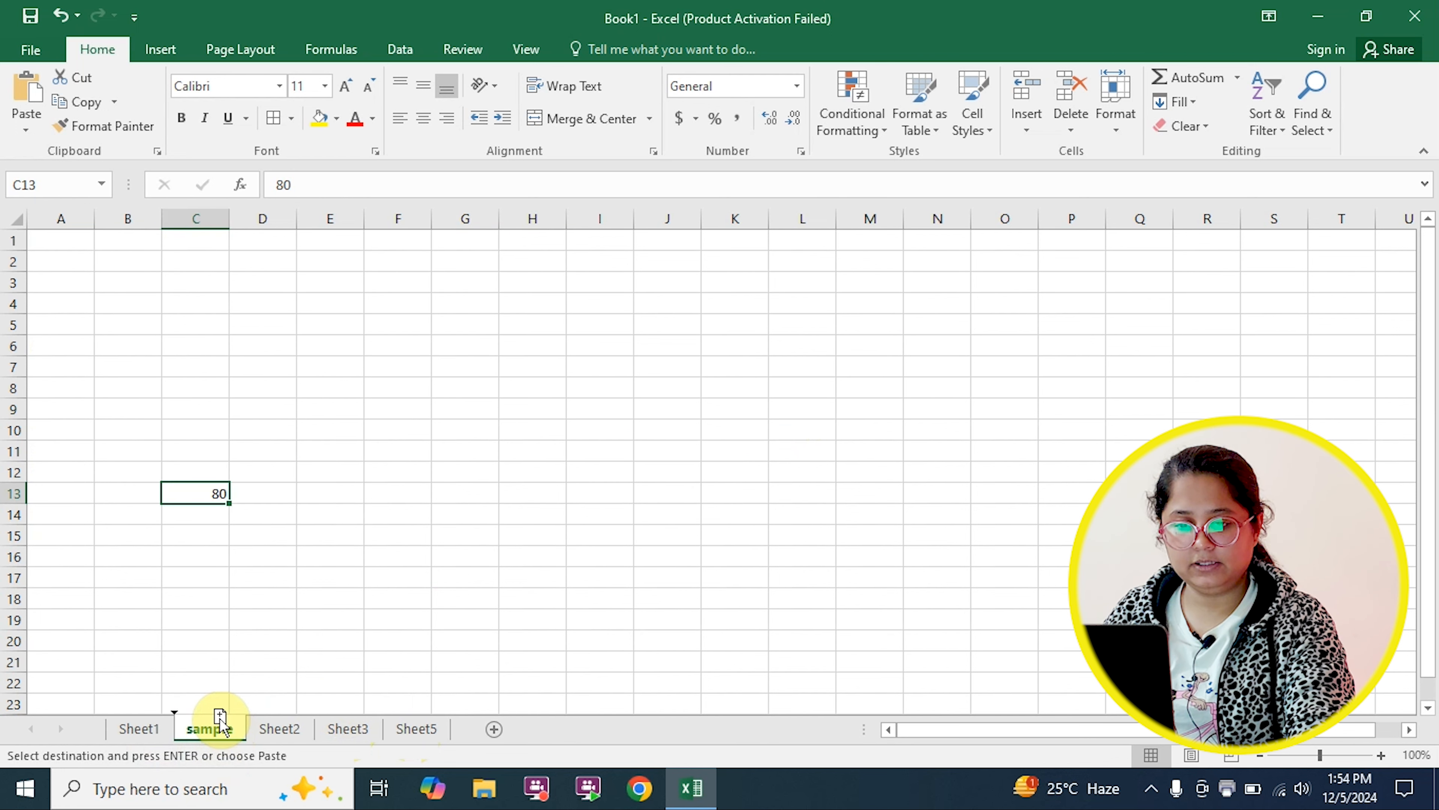
pyautogui.keyDown('shift'); pyautogui.click(416, 728); pyautogui.keyUp('shift')
pyautogui.click(314, 512)
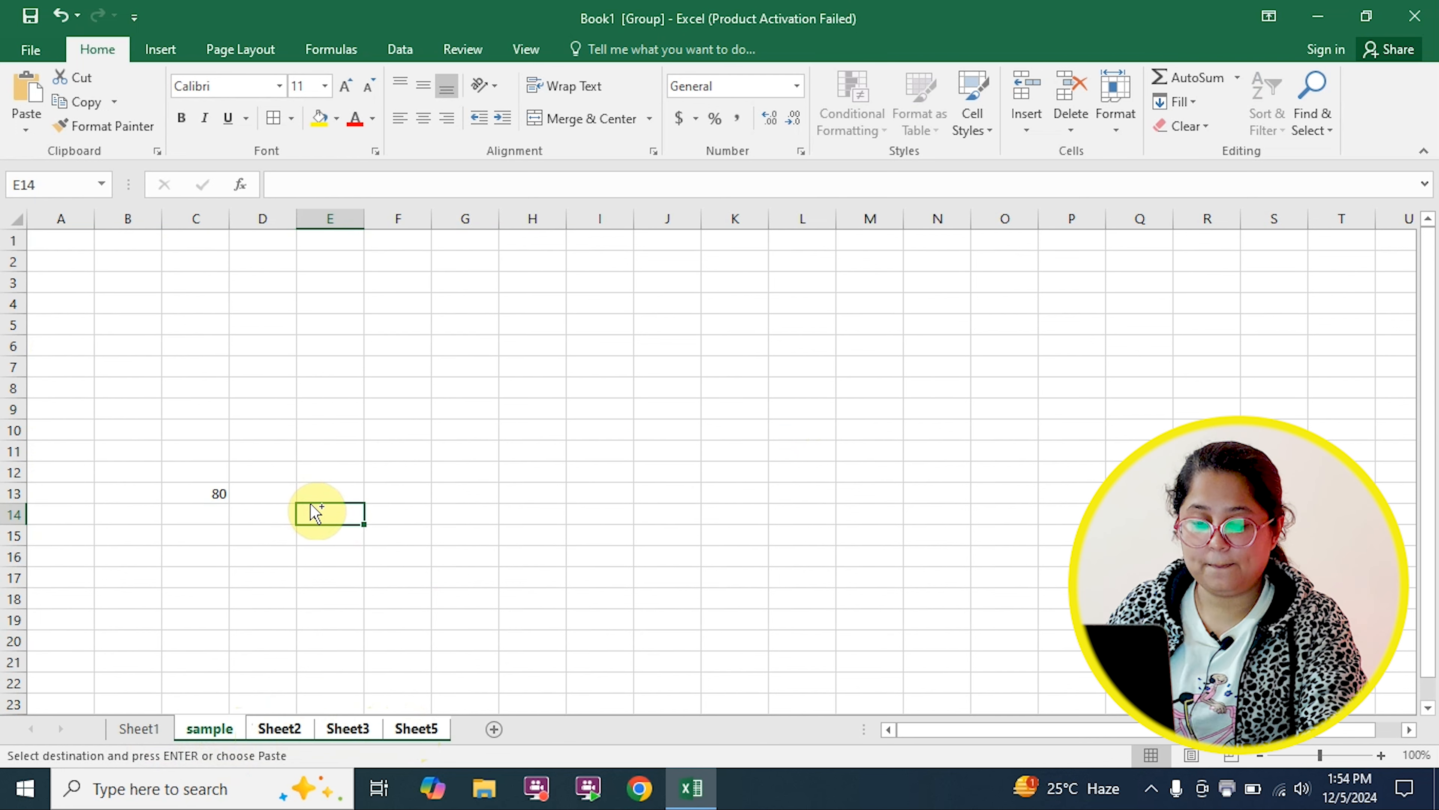
pyautogui.hotkey('ctrl', 'v')
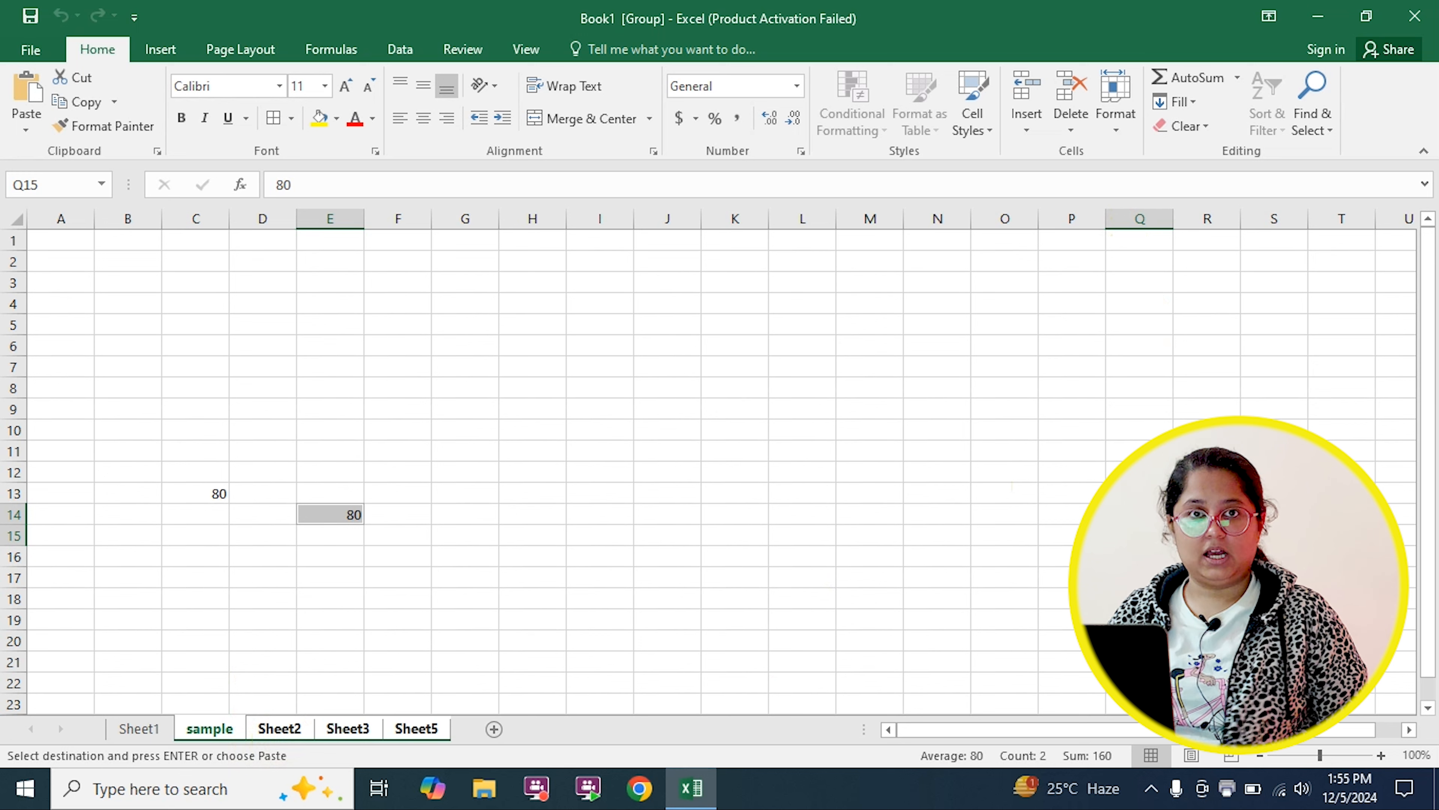
pyautogui.click(292, 730)
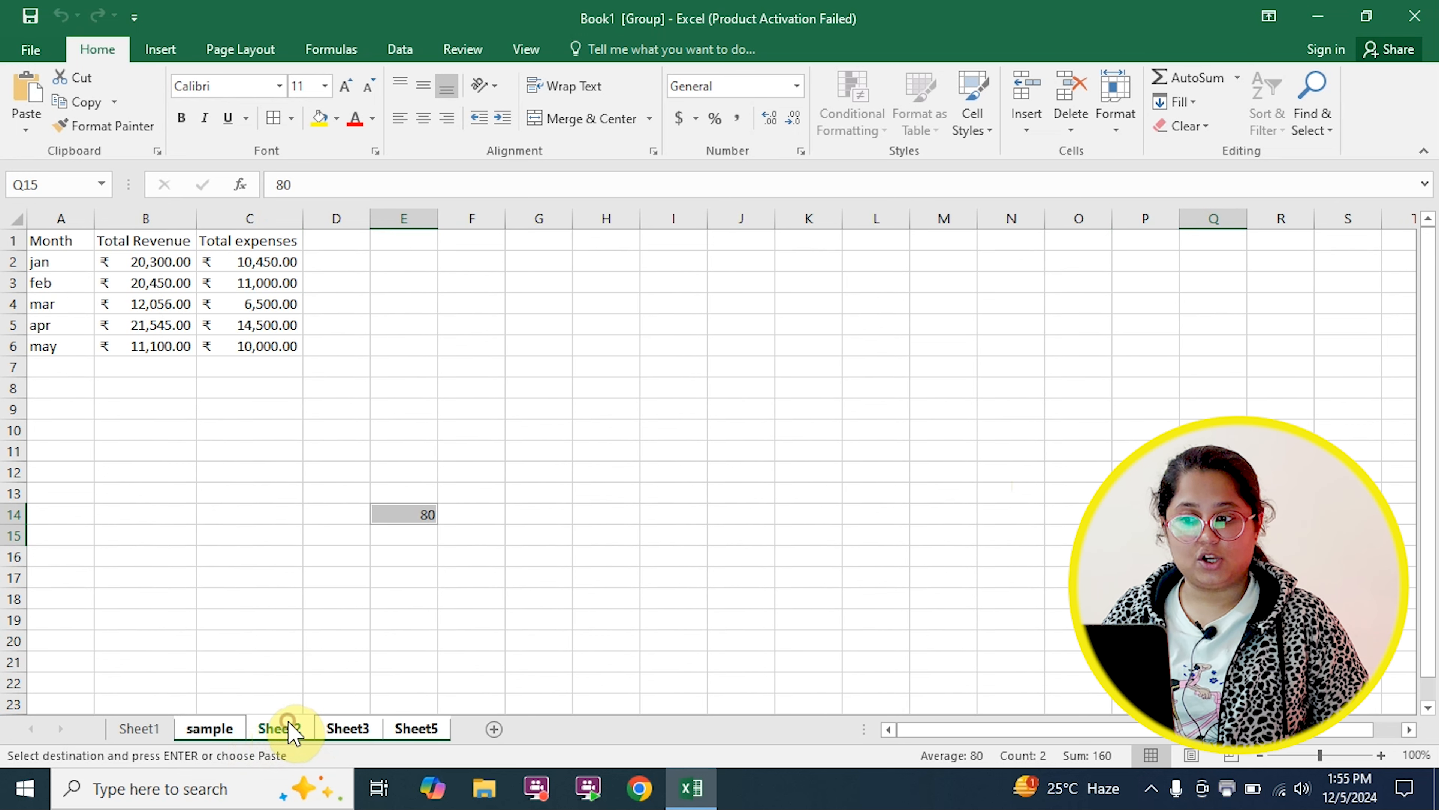
pyautogui.click(343, 728)
pyautogui.click(428, 729)
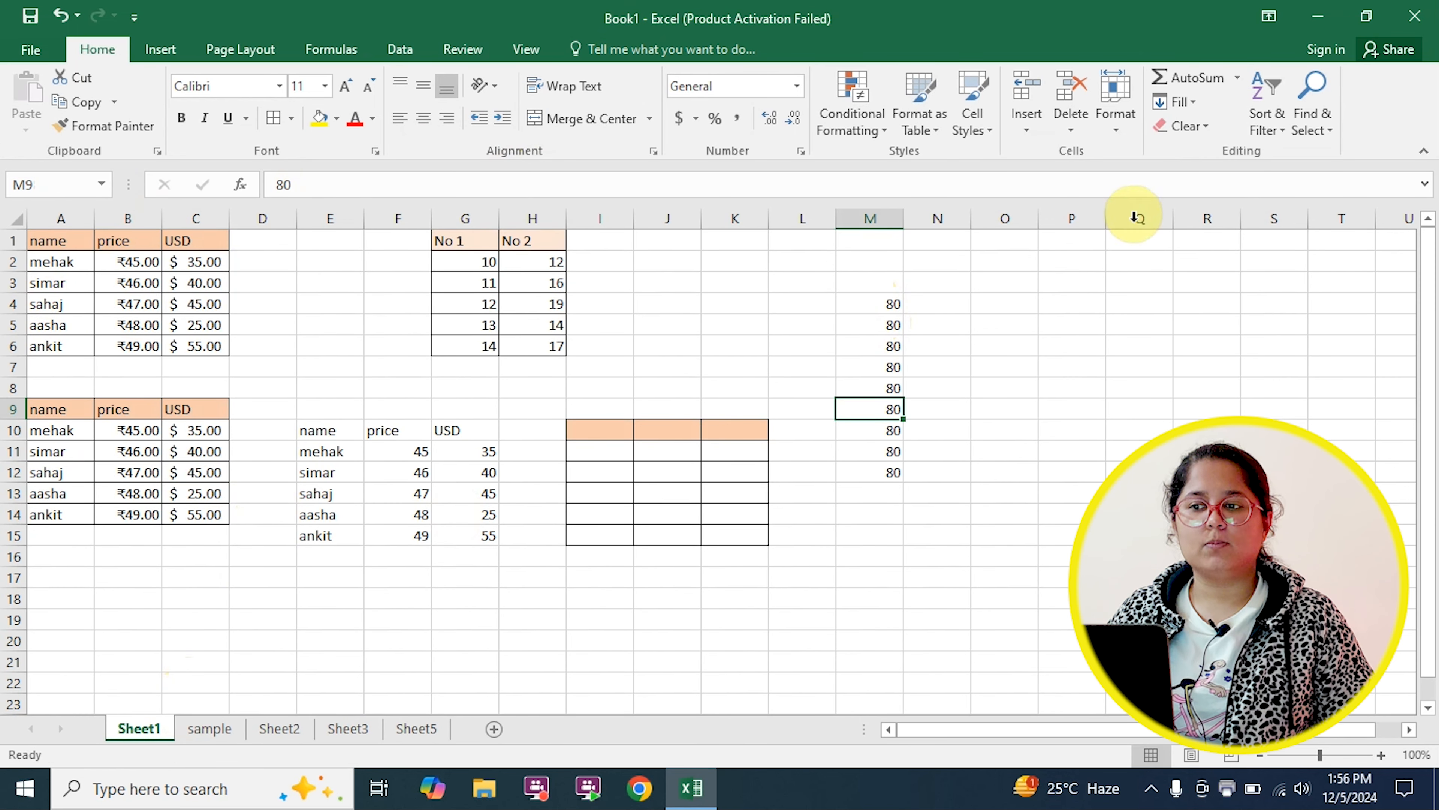
# Enter jan in cell O1 of Sheet1 and fill the month series down through O10.
pyautogui.click(1012, 241)
pyautogui.write('jan')
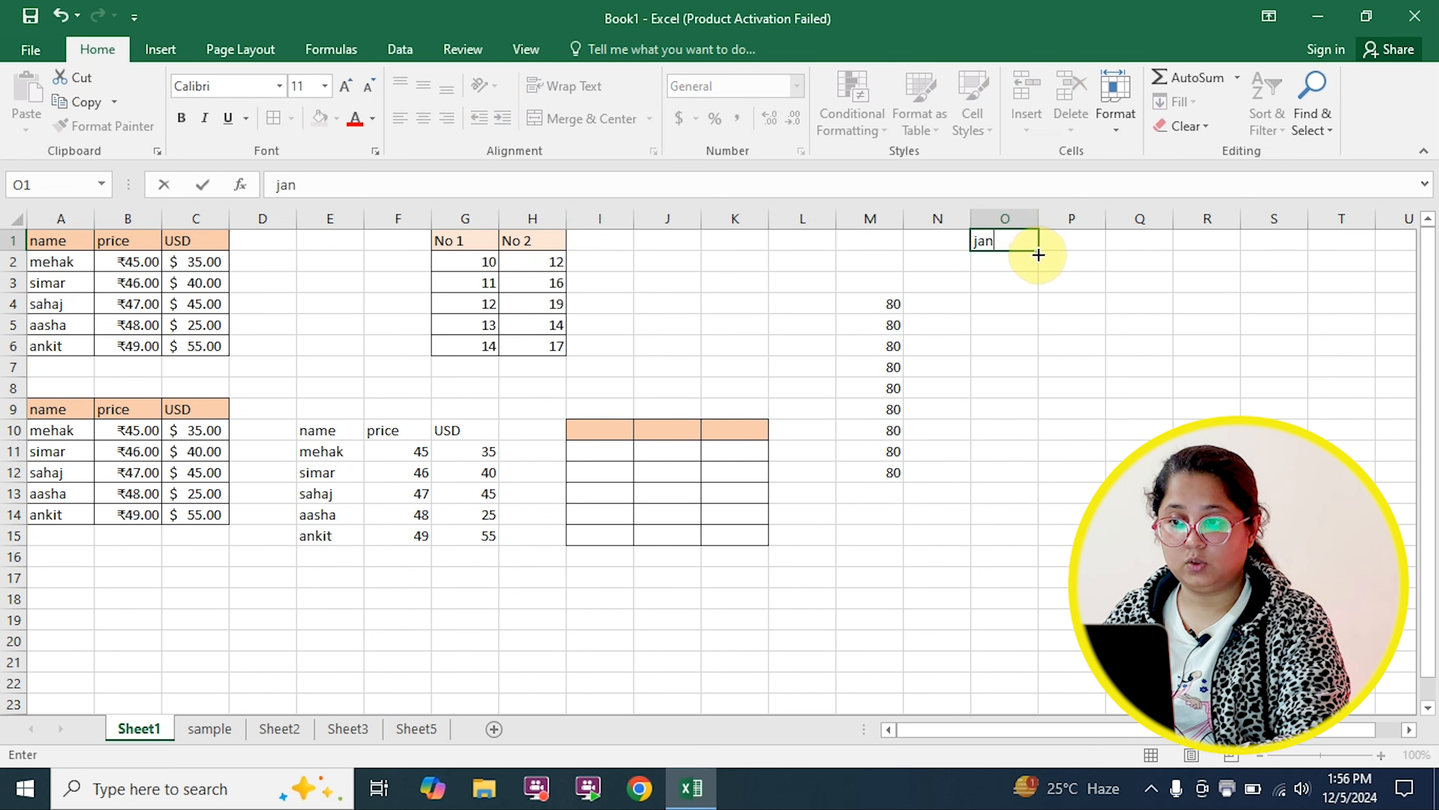
pyautogui.moveTo(1038, 254); pyautogui.dragTo(1018, 440)
# Enter mon in cell P1 and fill the weekday series down through P7.
pyautogui.moveTo(1091, 254); pyautogui.dragTo(1085, 368)
pyautogui.click(1089, 248)
pyautogui.write('mon')
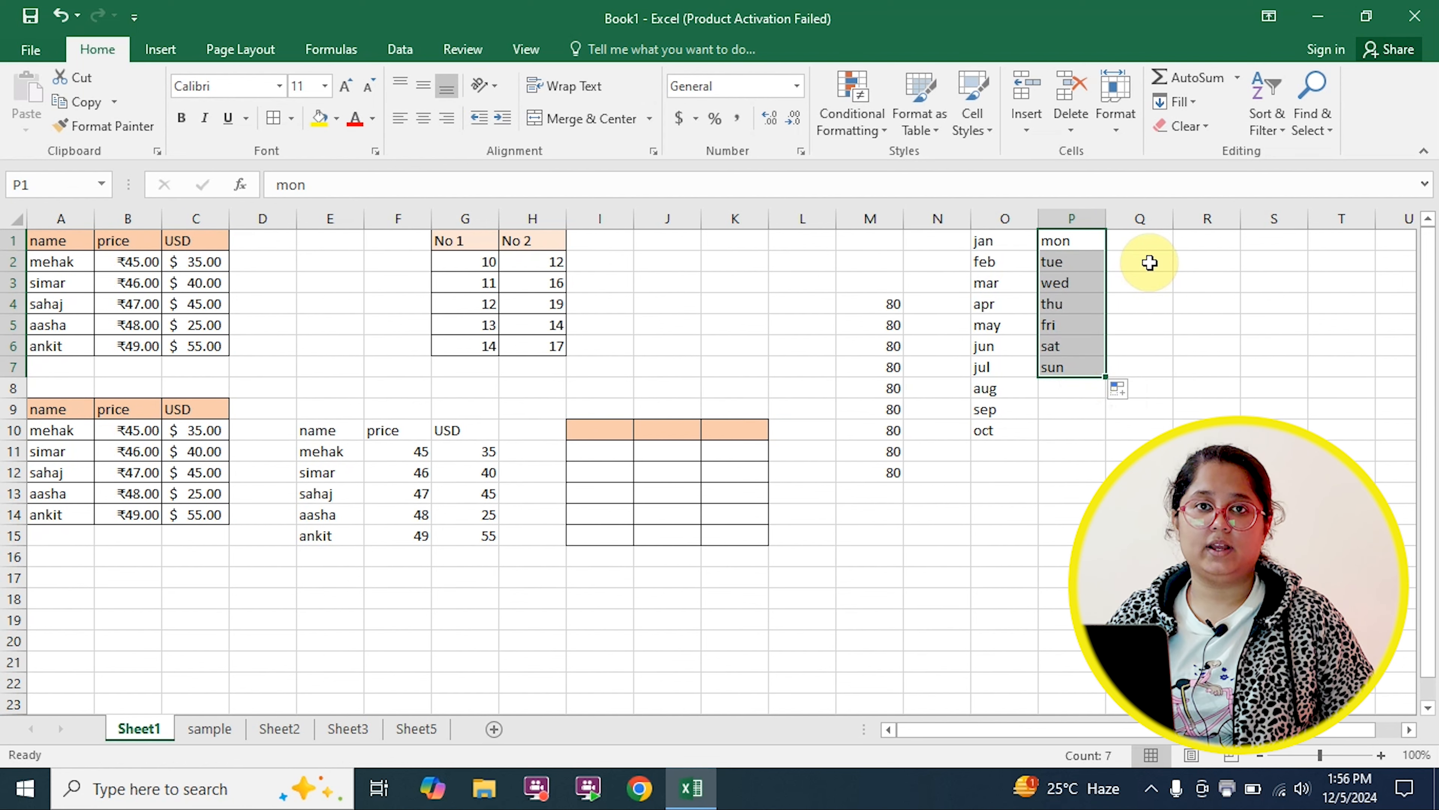
# Enter 78 in cell R1 and fill it down column R.
pyautogui.click(1218, 248)
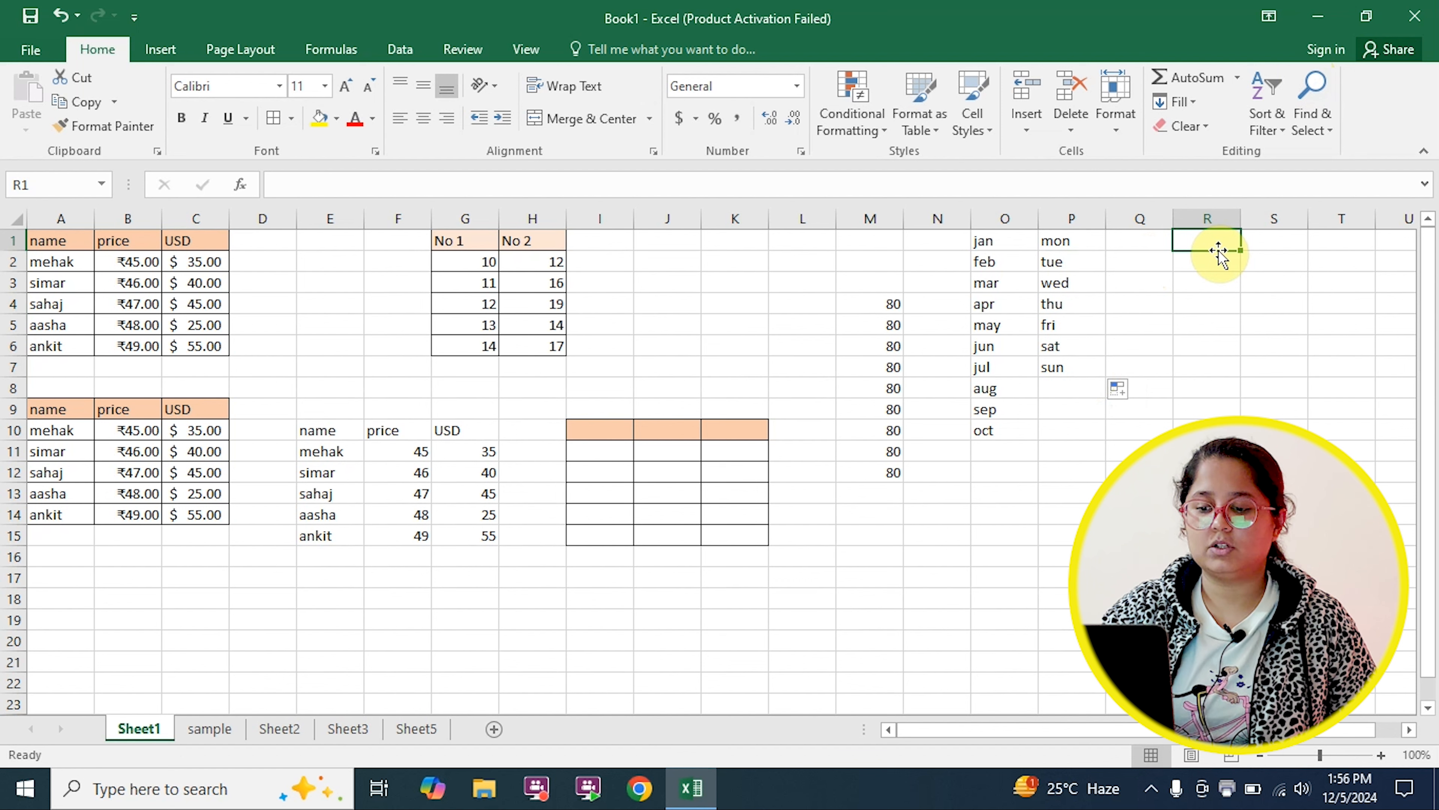
pyautogui.write('78')
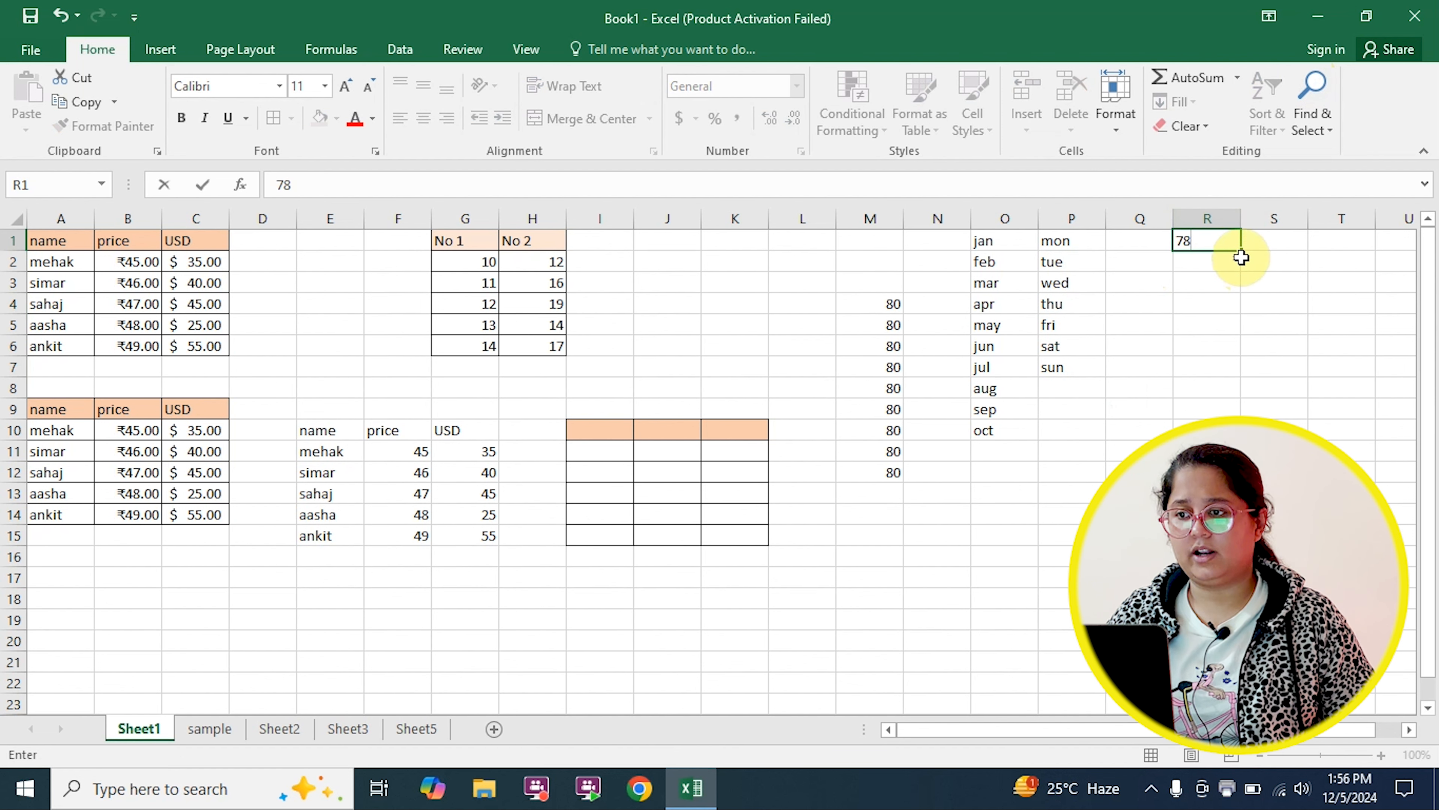
pyautogui.click(1238, 244)
pyautogui.moveTo(1240, 248); pyautogui.dragTo(1252, 397)
pyautogui.click(1136, 390)
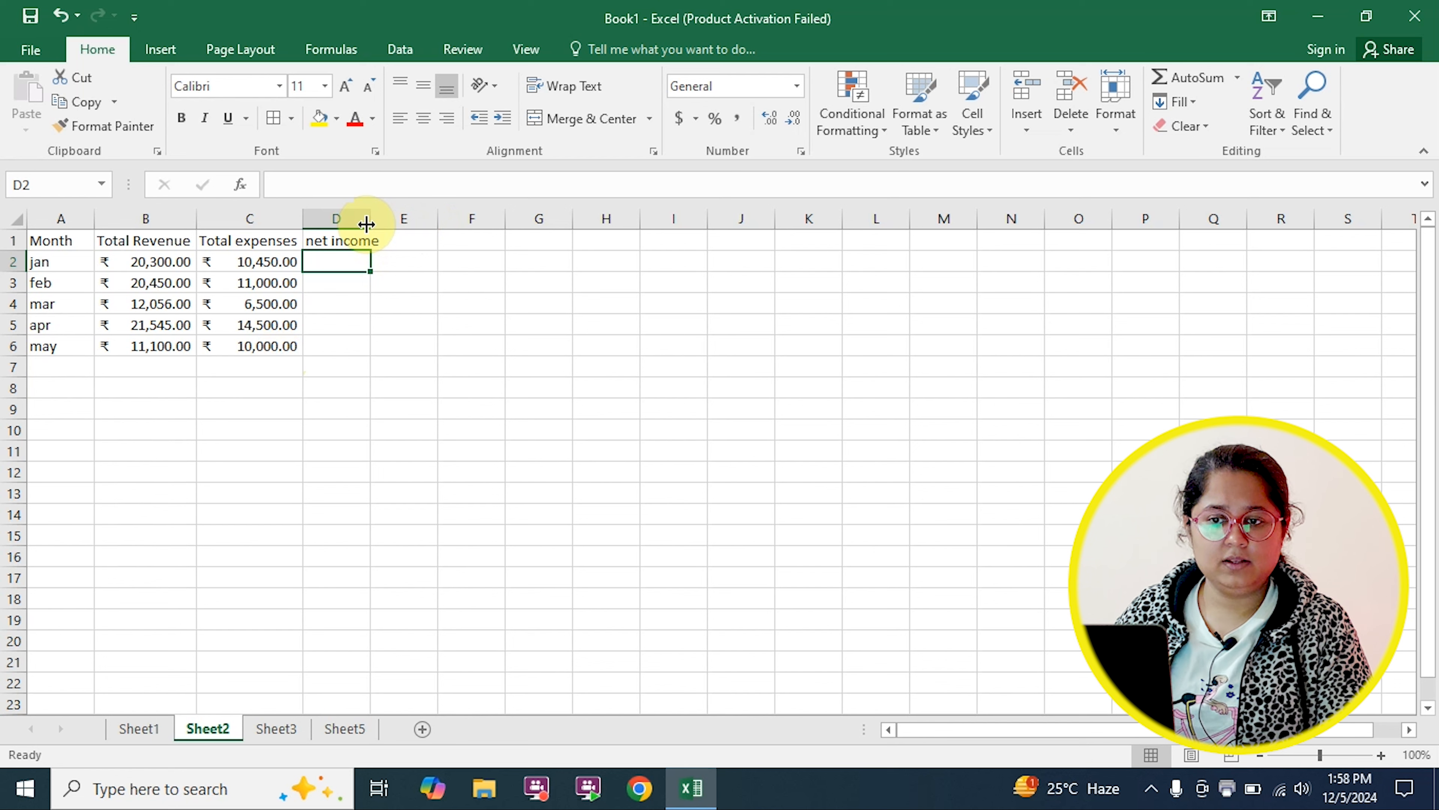
# Widen column D on Sheet2 to fit its net income heading and enter the formula =B2-C2 in D2.
pyautogui.moveTo(366, 223); pyautogui.dragTo(385, 224)
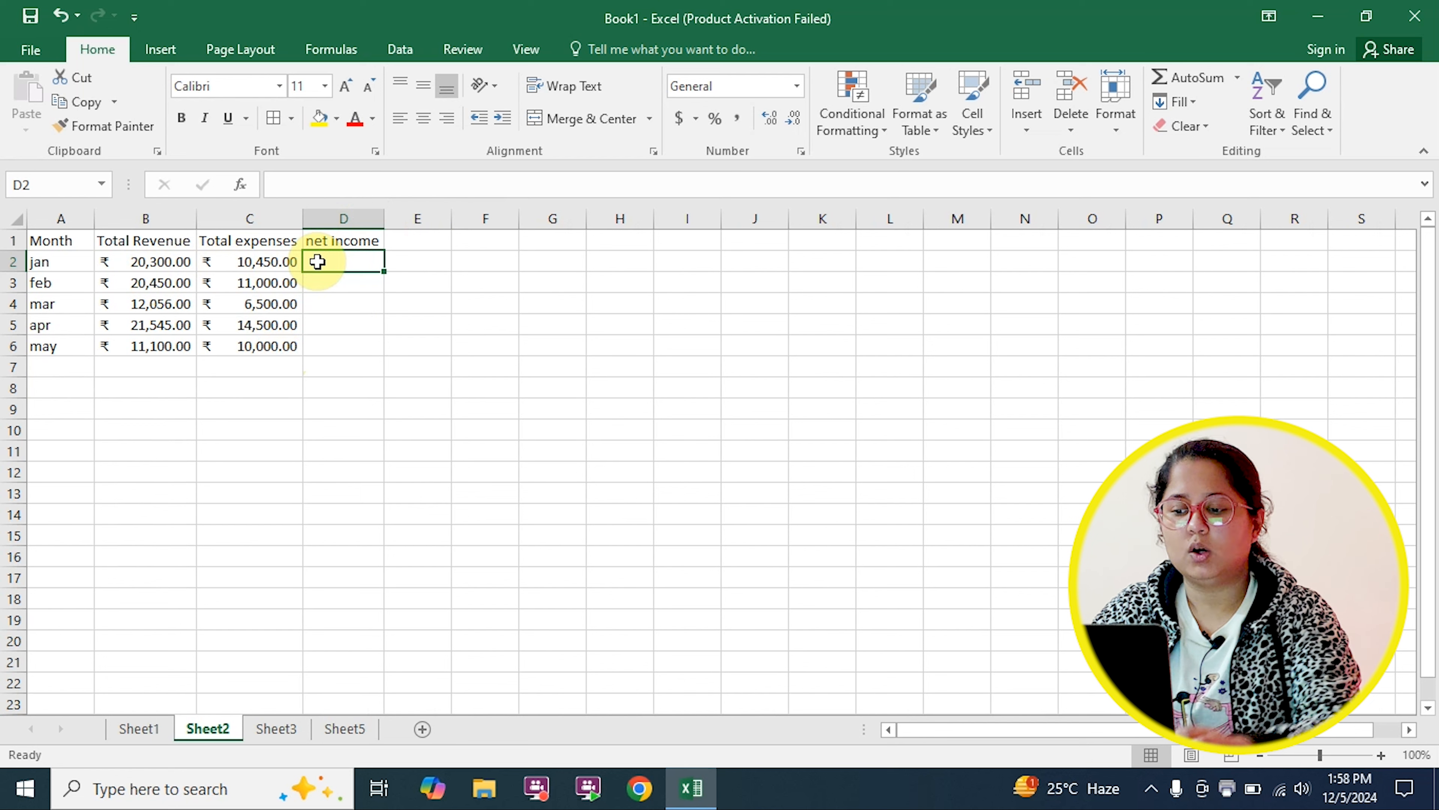
pyautogui.write('=')
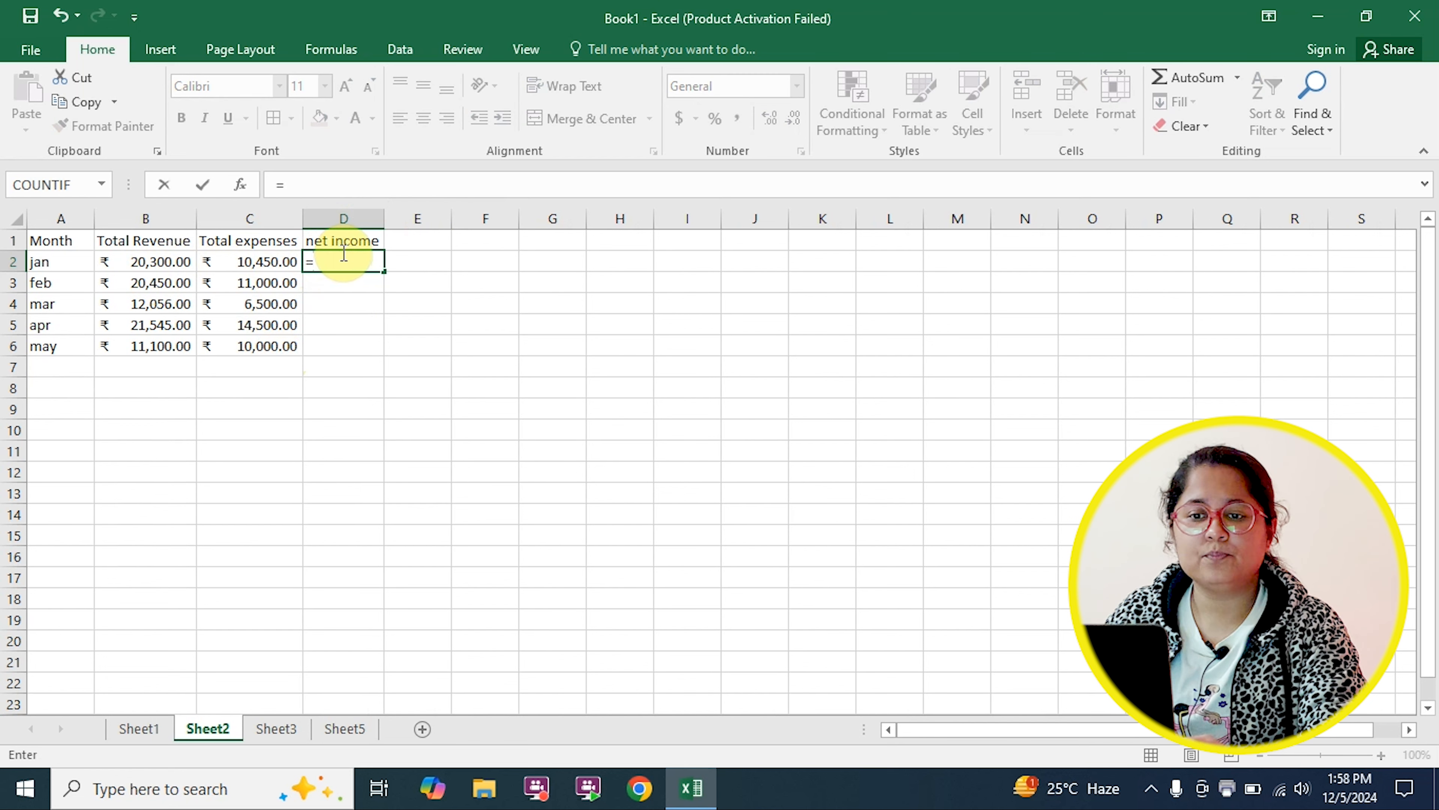
pyautogui.click(128, 269)
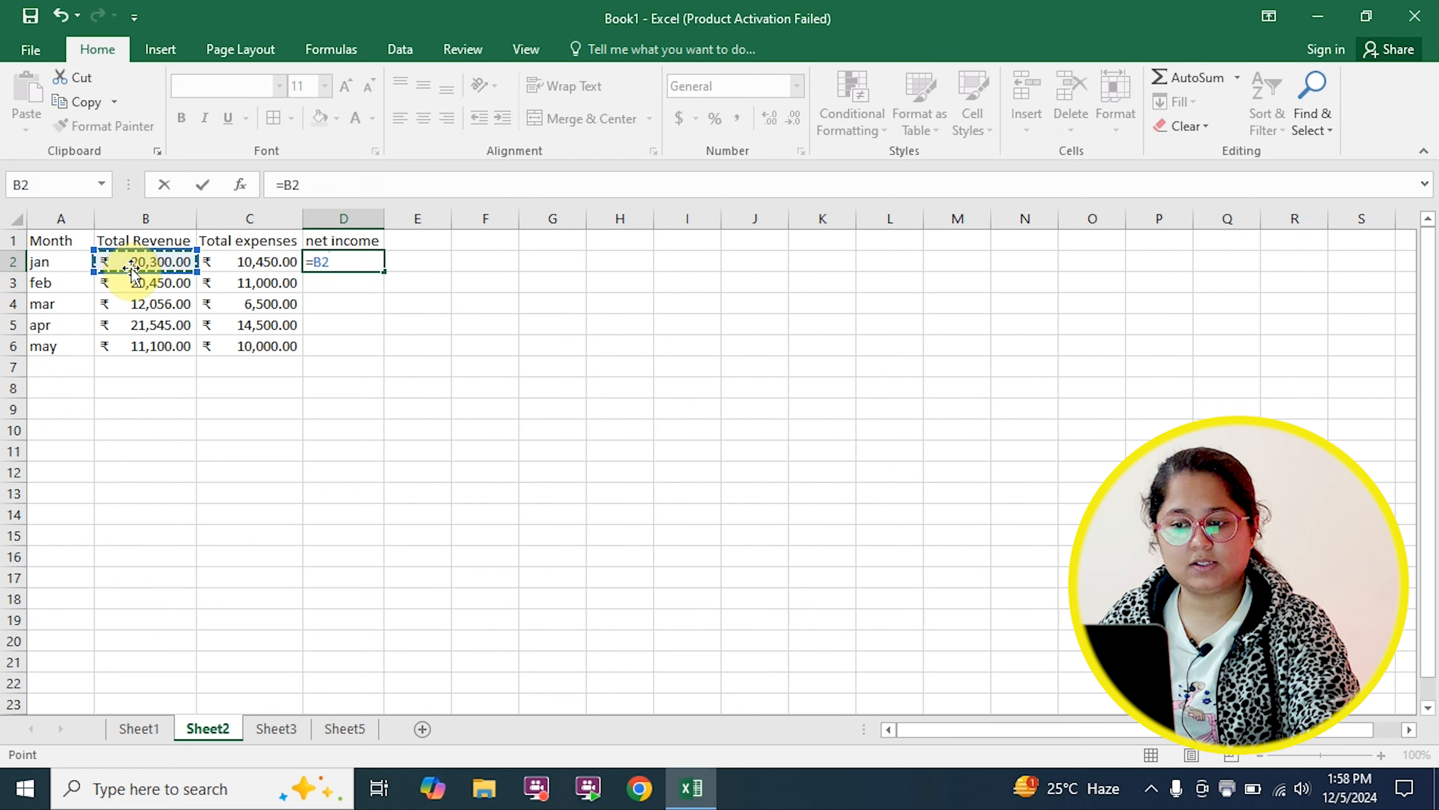
pyautogui.write('-')
pyautogui.click(231, 262)
pyautogui.press('Return')
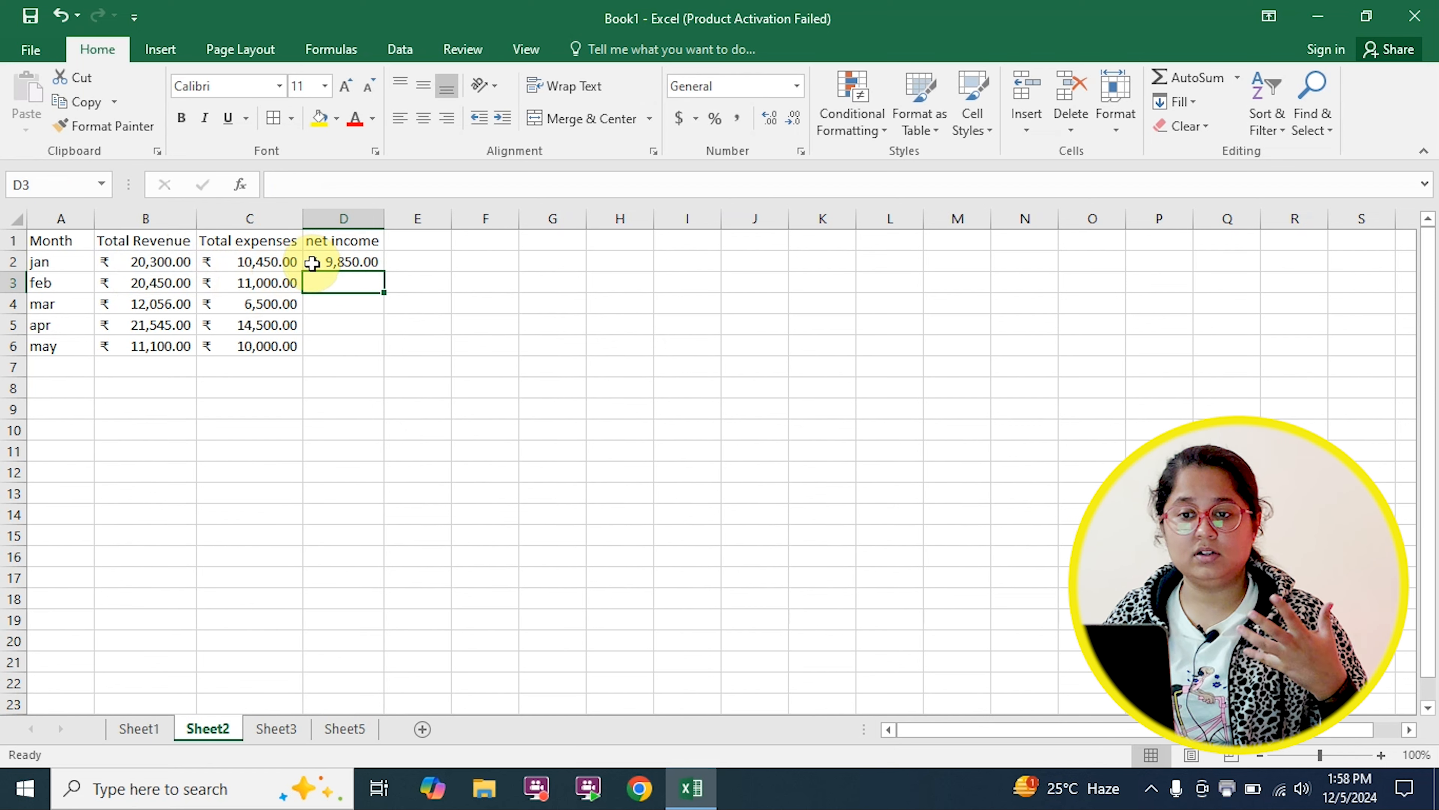
# Fill the net income formula from D2 down through D6 and inspect the relative reference in D3.
pyautogui.click(376, 266)
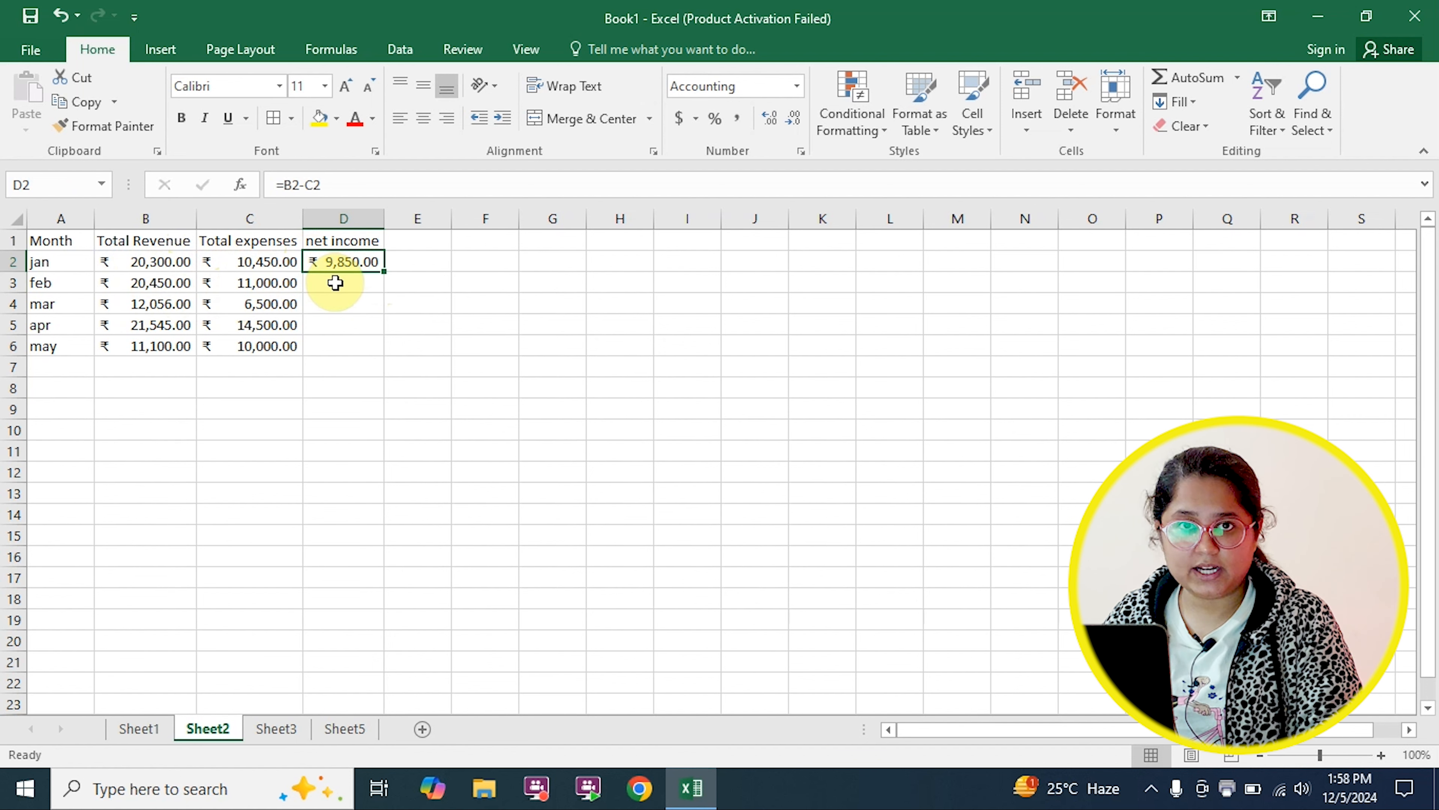
pyautogui.moveTo(381, 270); pyautogui.dragTo(391, 351)
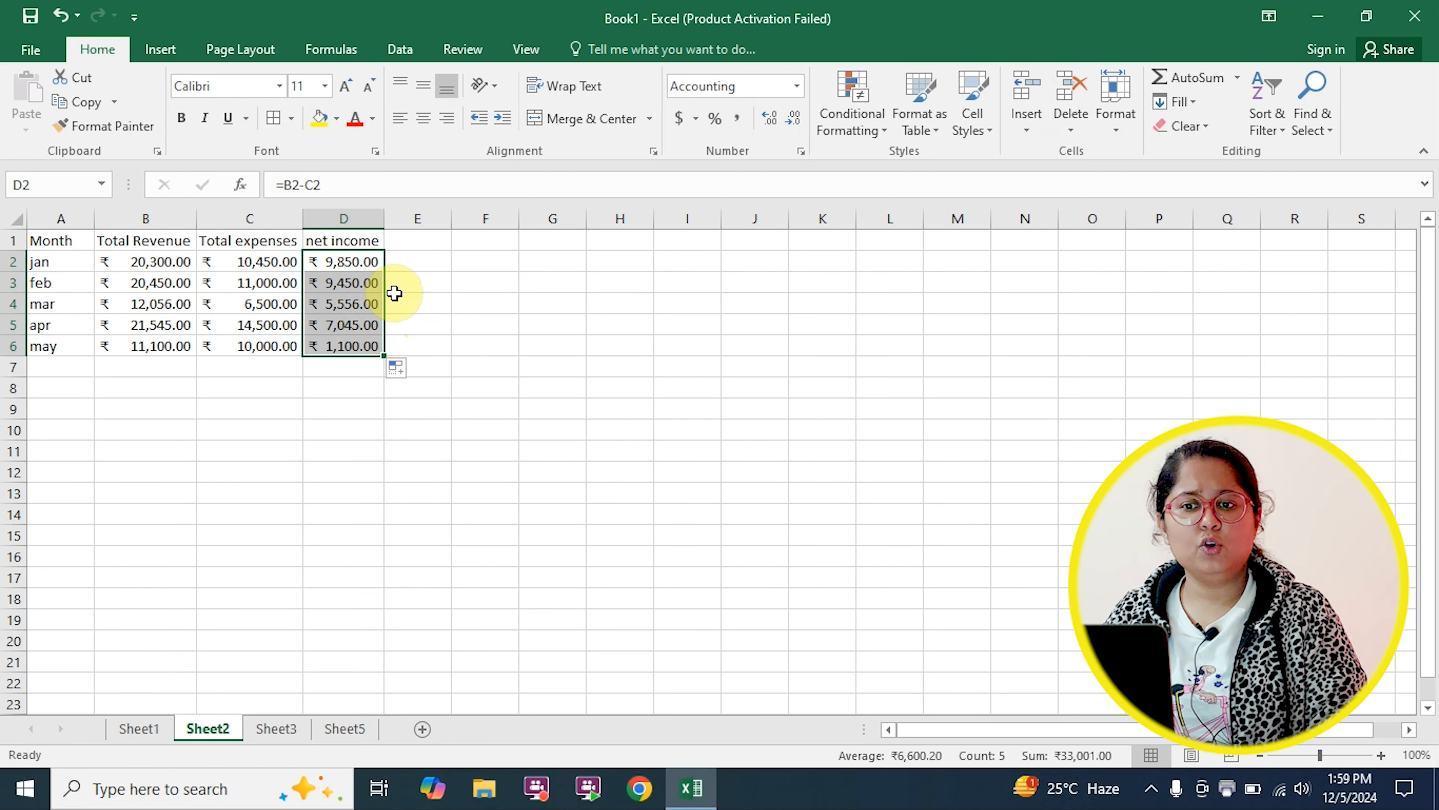
pyautogui.click(420, 277)
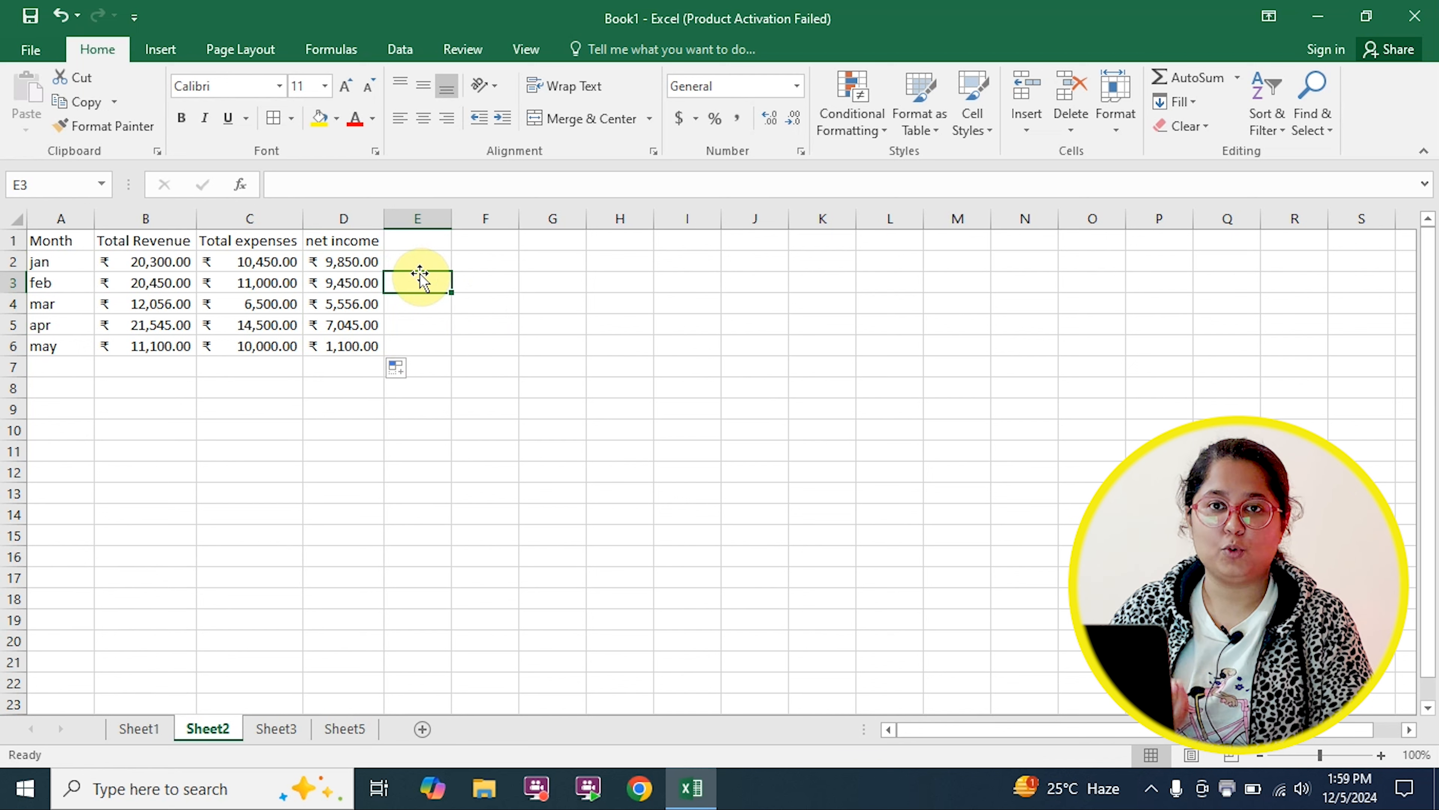
pyautogui.click(344, 282)
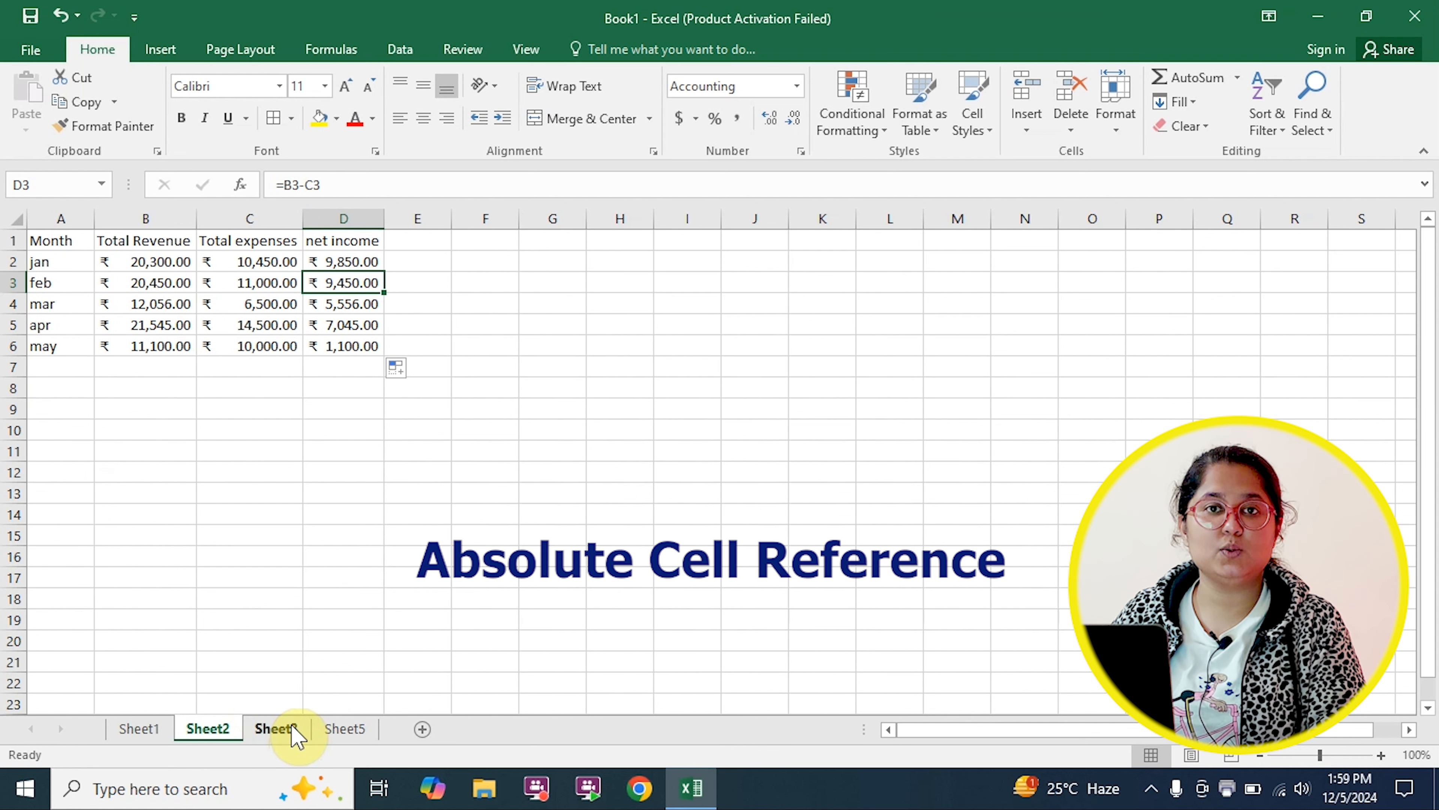
# Insert a blank row below the headings on Sheet3 and enter 100 as the grade total in B2.
pyautogui.click(288, 702)
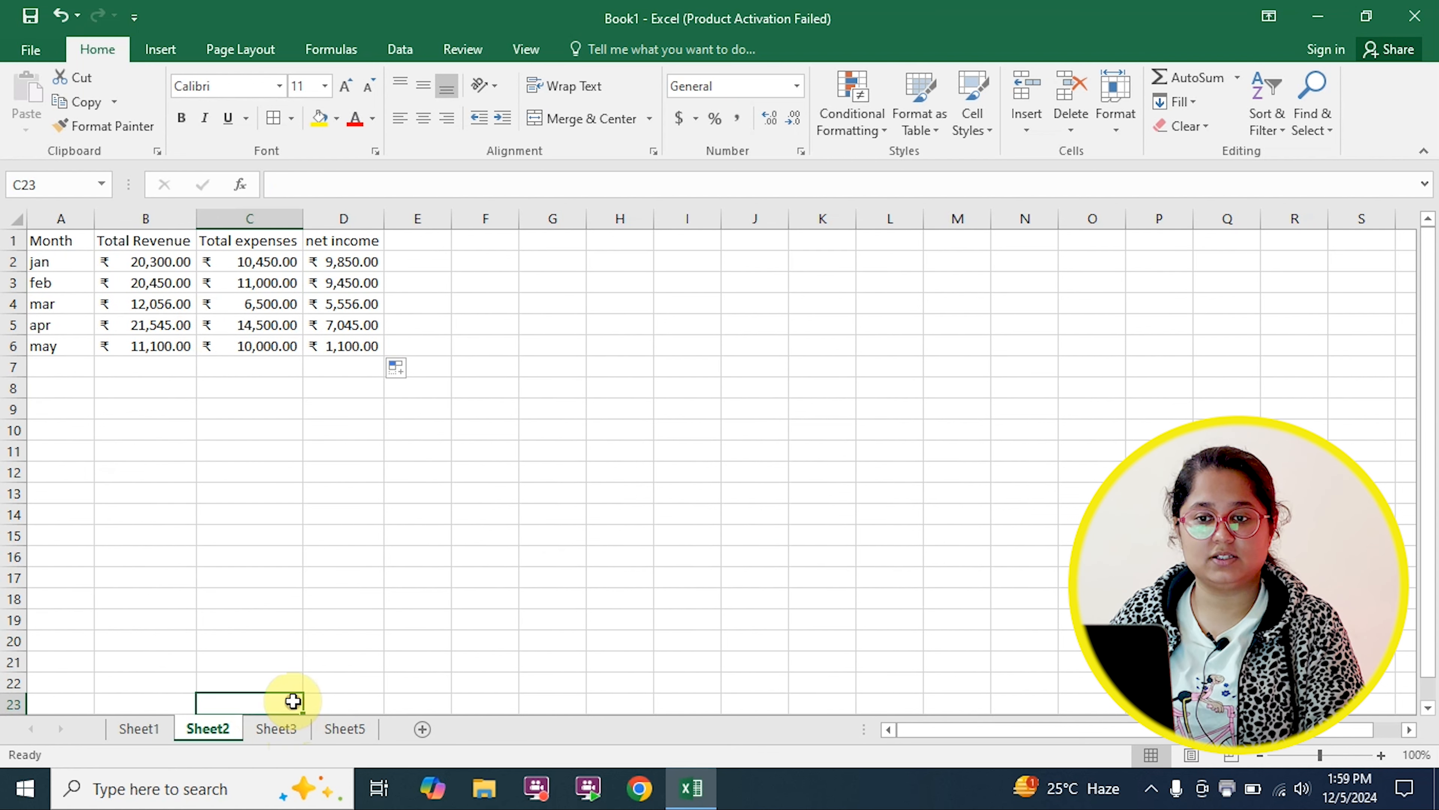
pyautogui.click(278, 728)
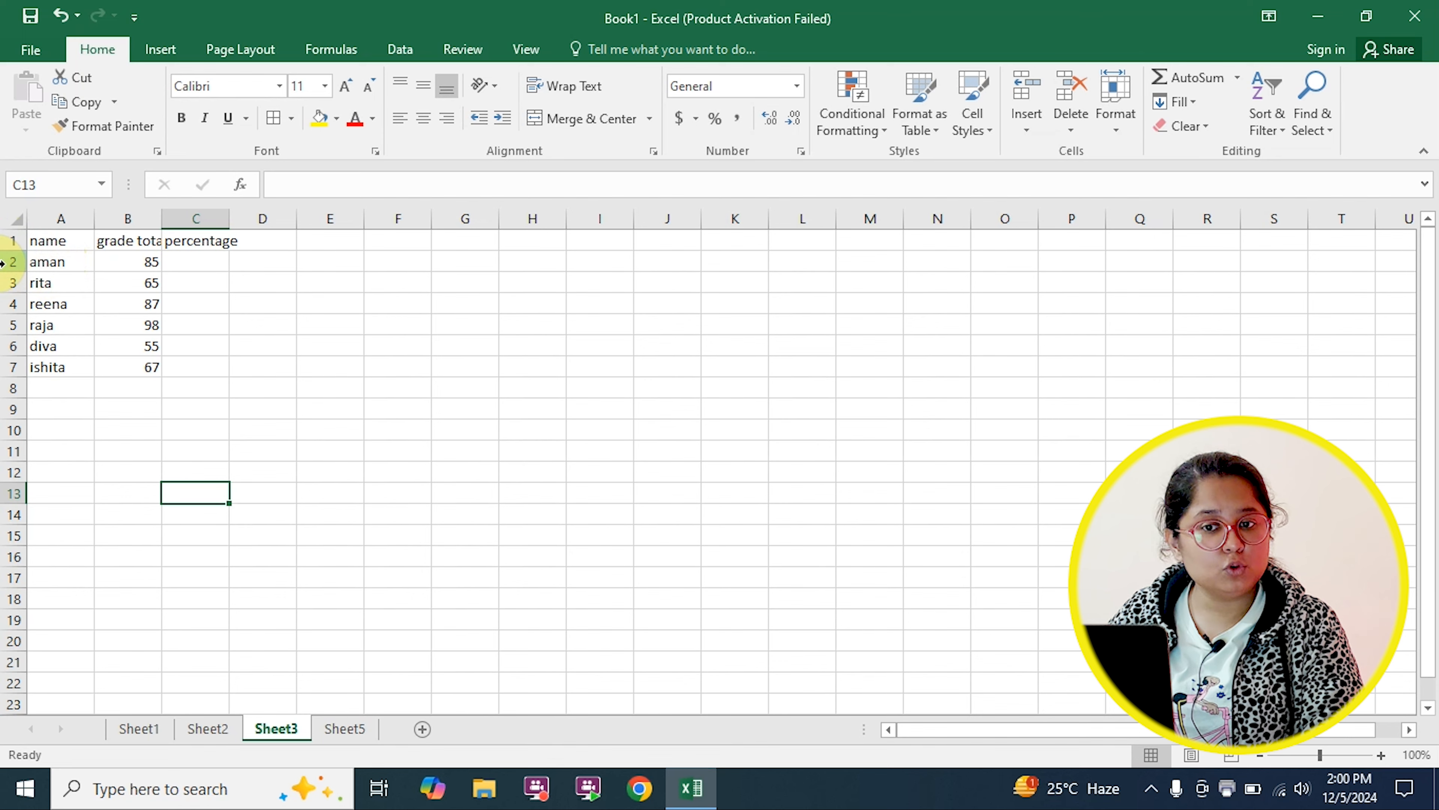
pyautogui.rightClick(4, 262)
pyautogui.click(97, 417)
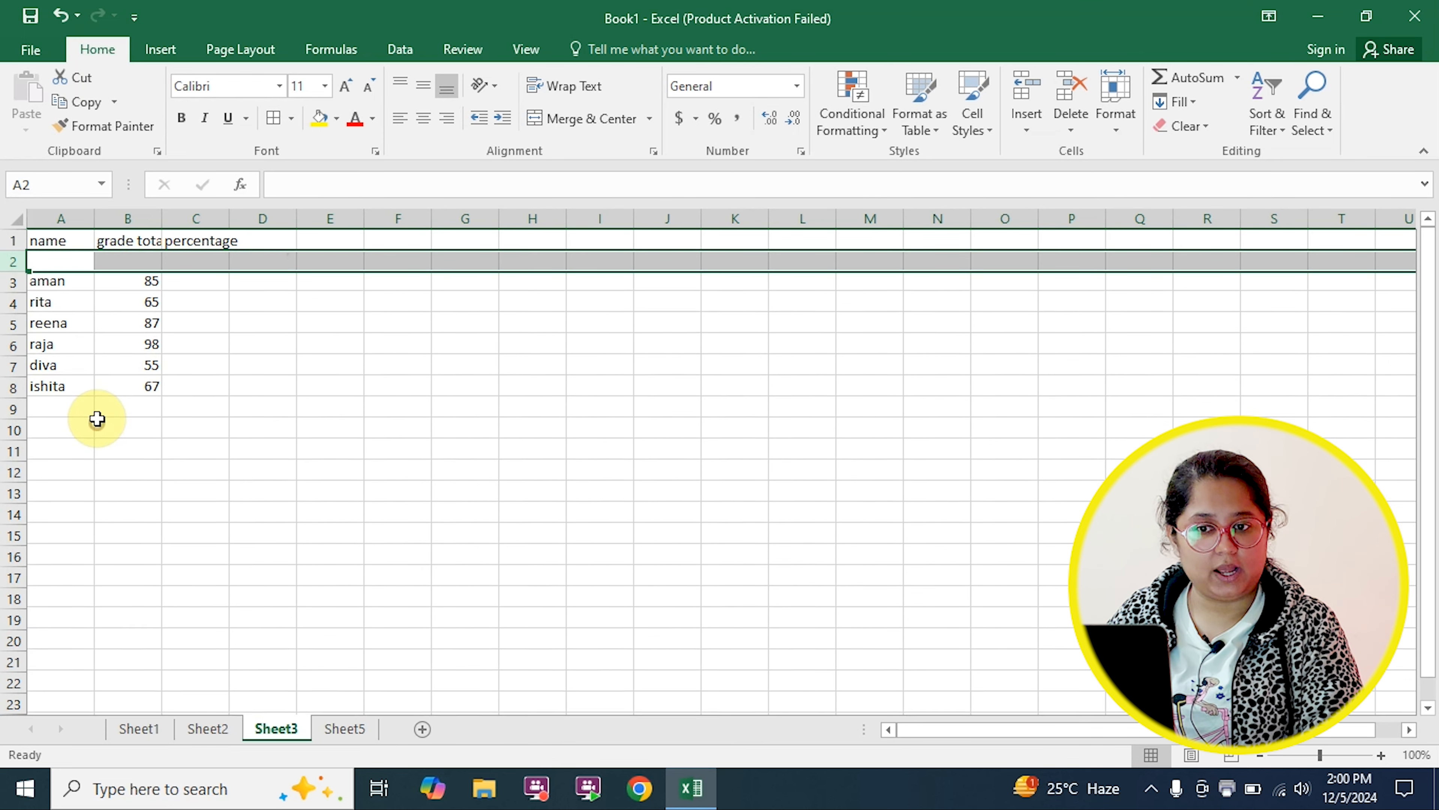
pyautogui.click(251, 286)
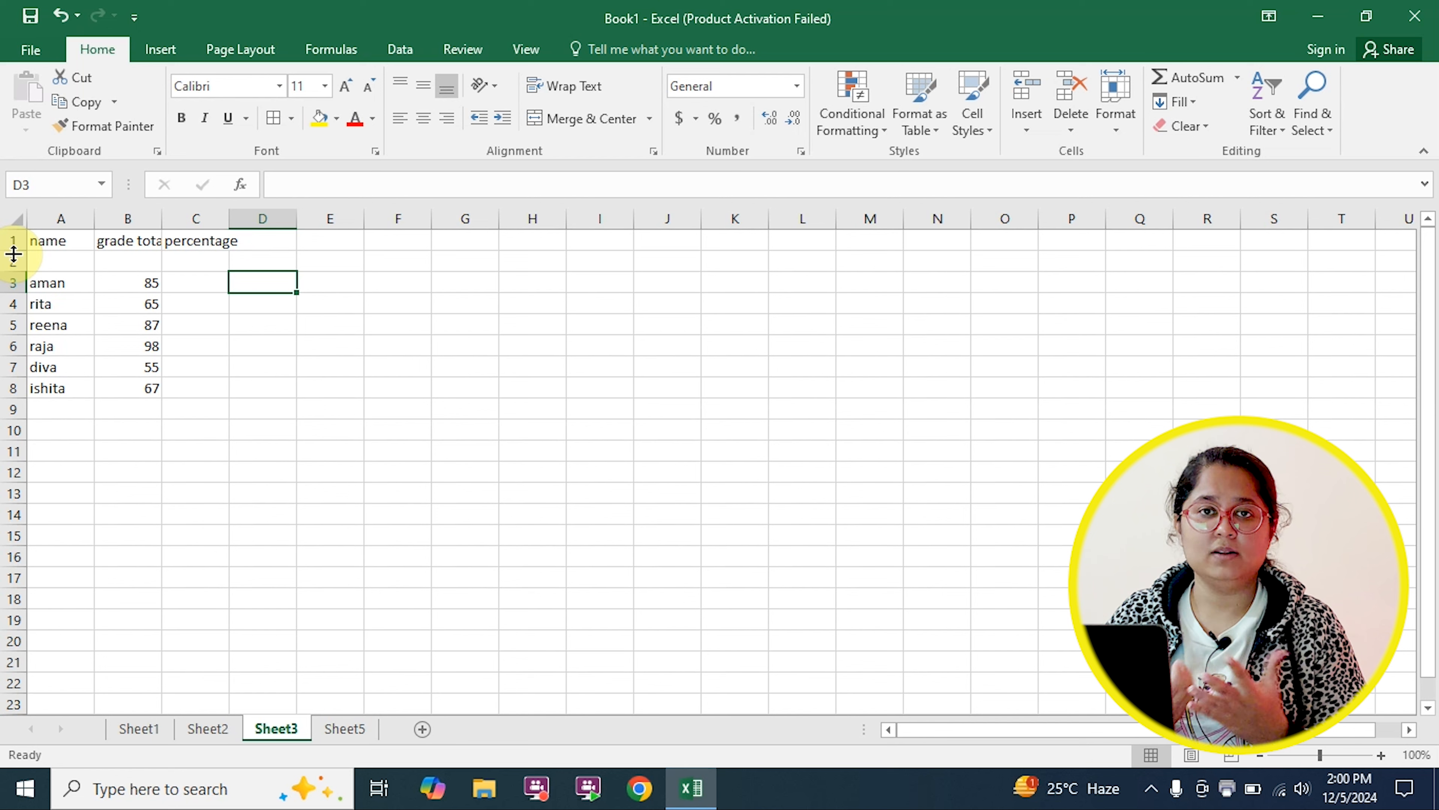
pyautogui.click(42, 259)
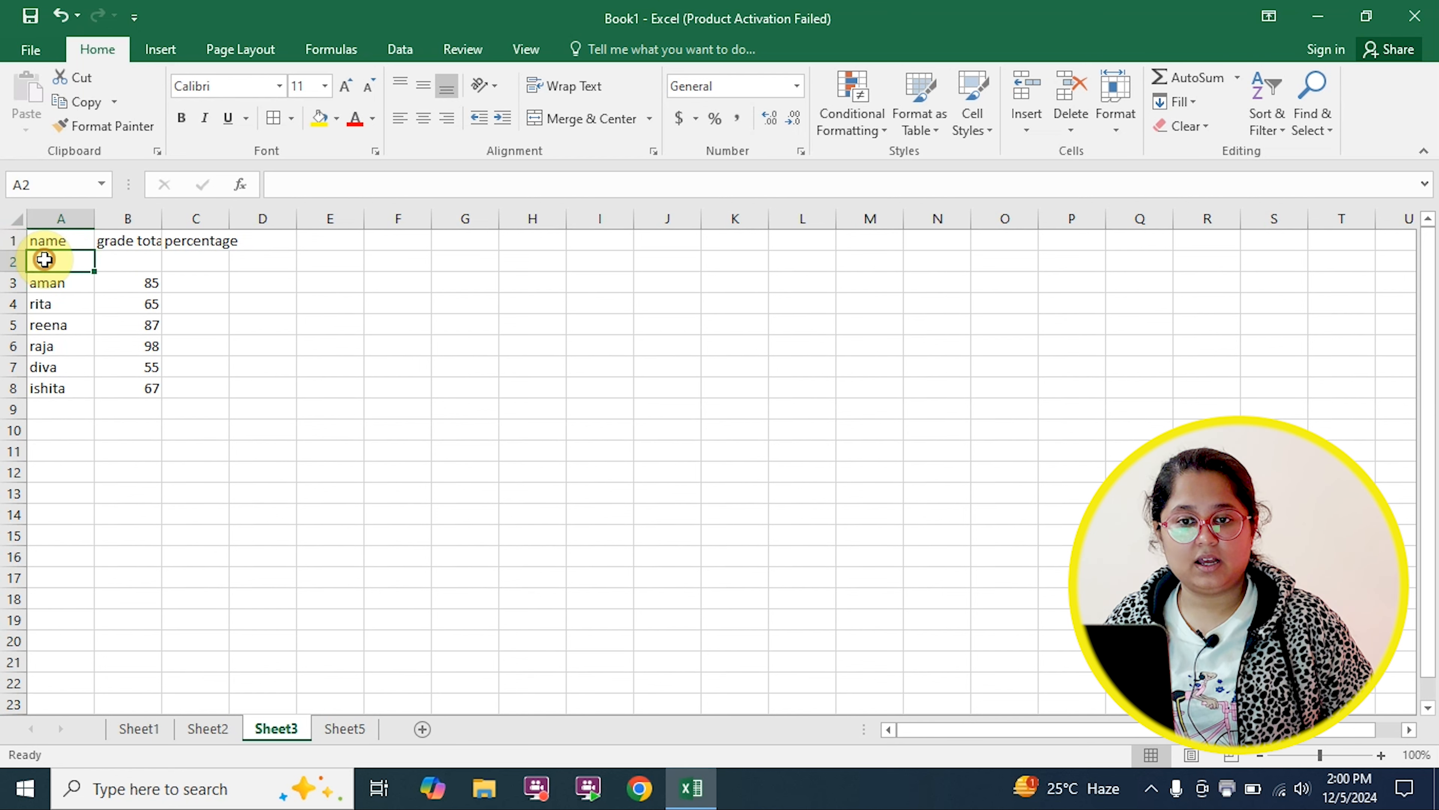
pyautogui.click(116, 267)
pyautogui.write('100')
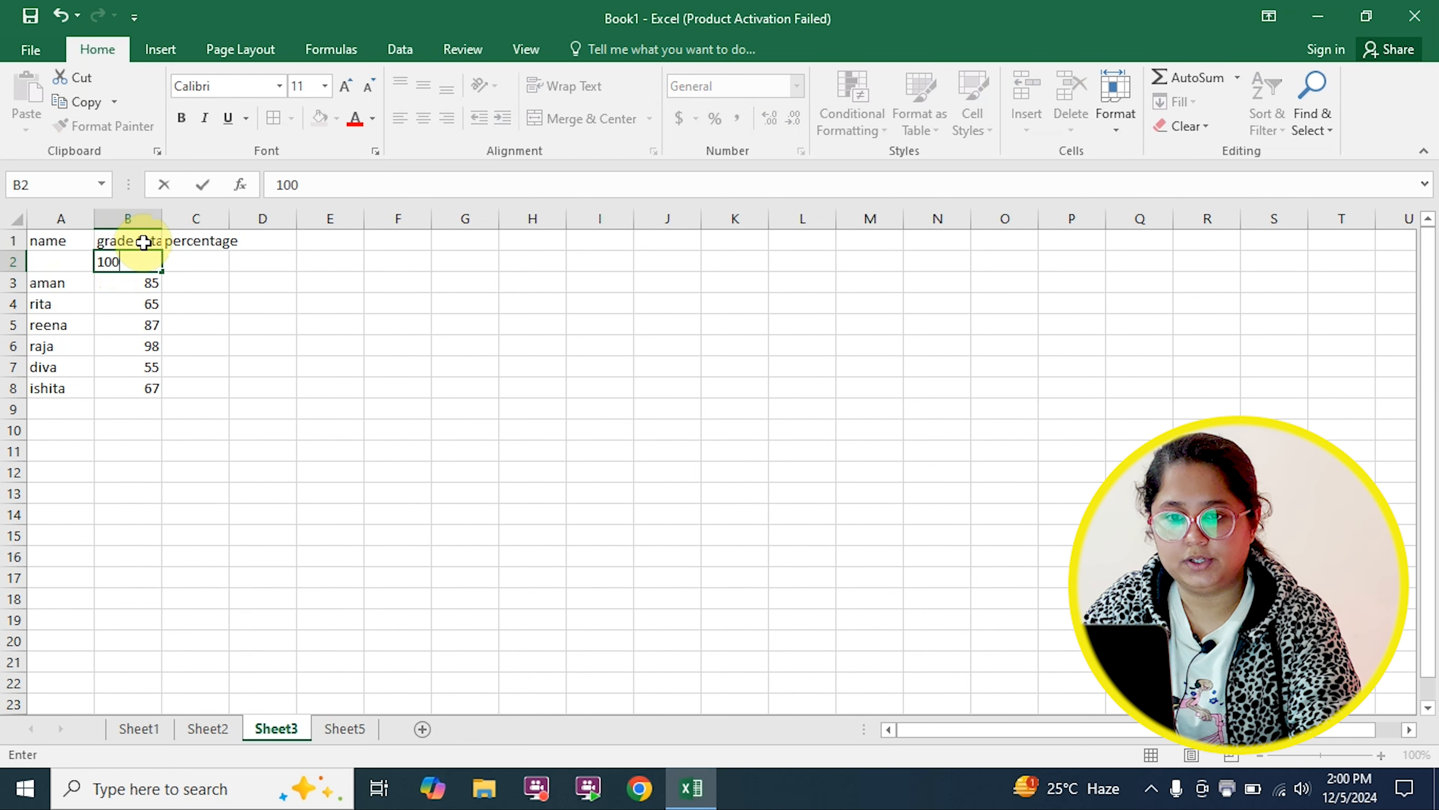
# Enter the formula =B3/B2 in cell C3 to calculate the first student's percentage.
pyautogui.click(196, 282)
pyautogui.write('=')
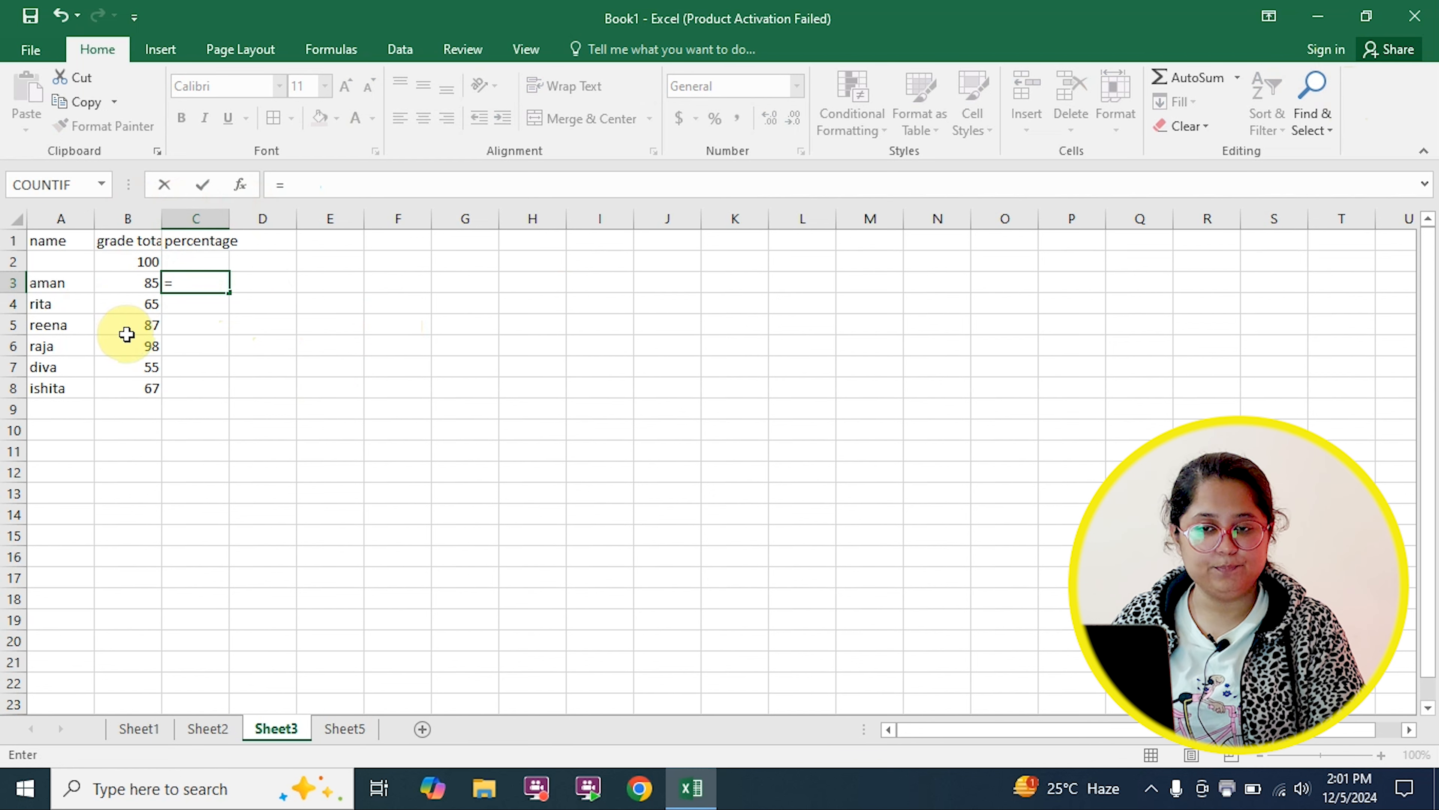
pyautogui.click(139, 284)
pyautogui.write('/')
pyautogui.click(143, 260)
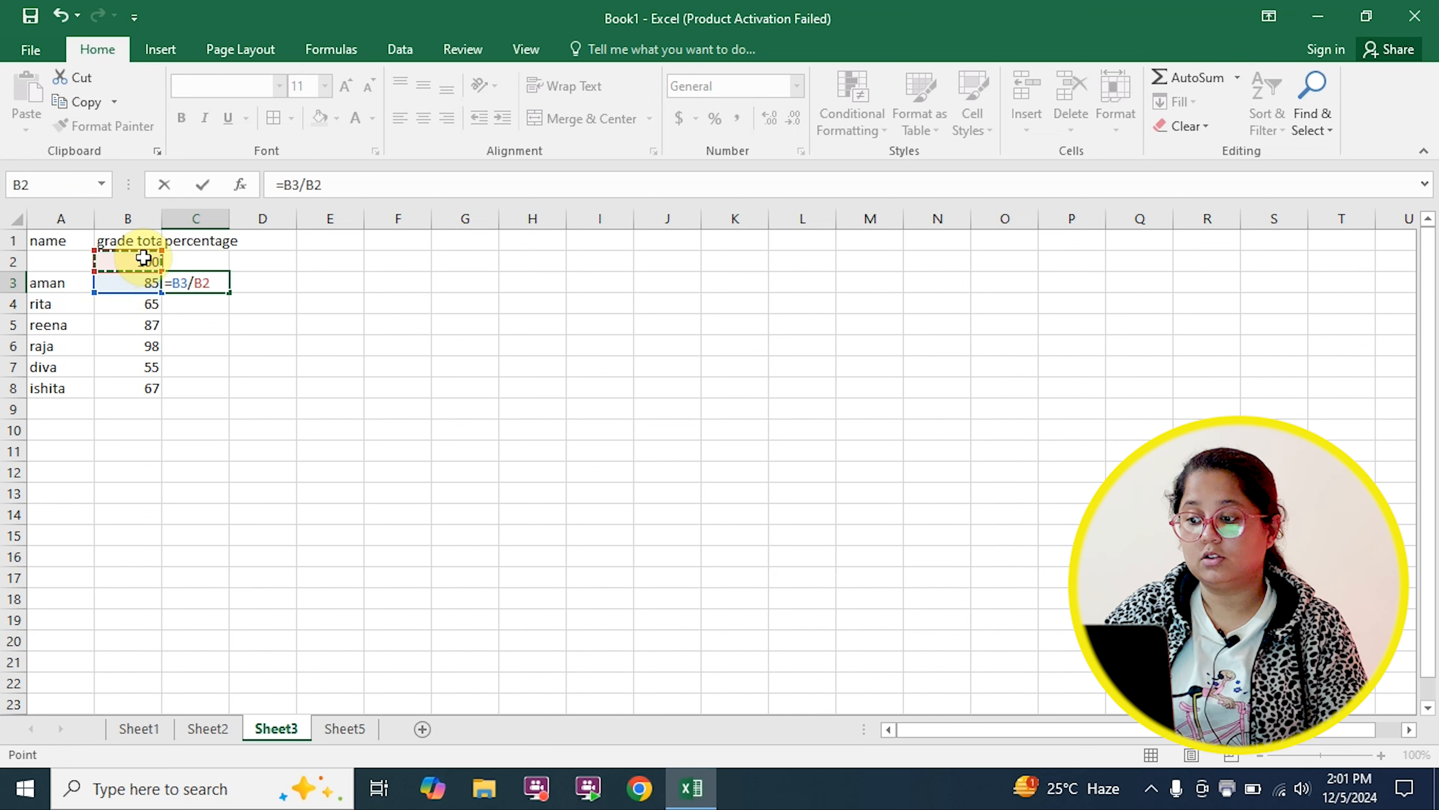
pyautogui.press('Return')
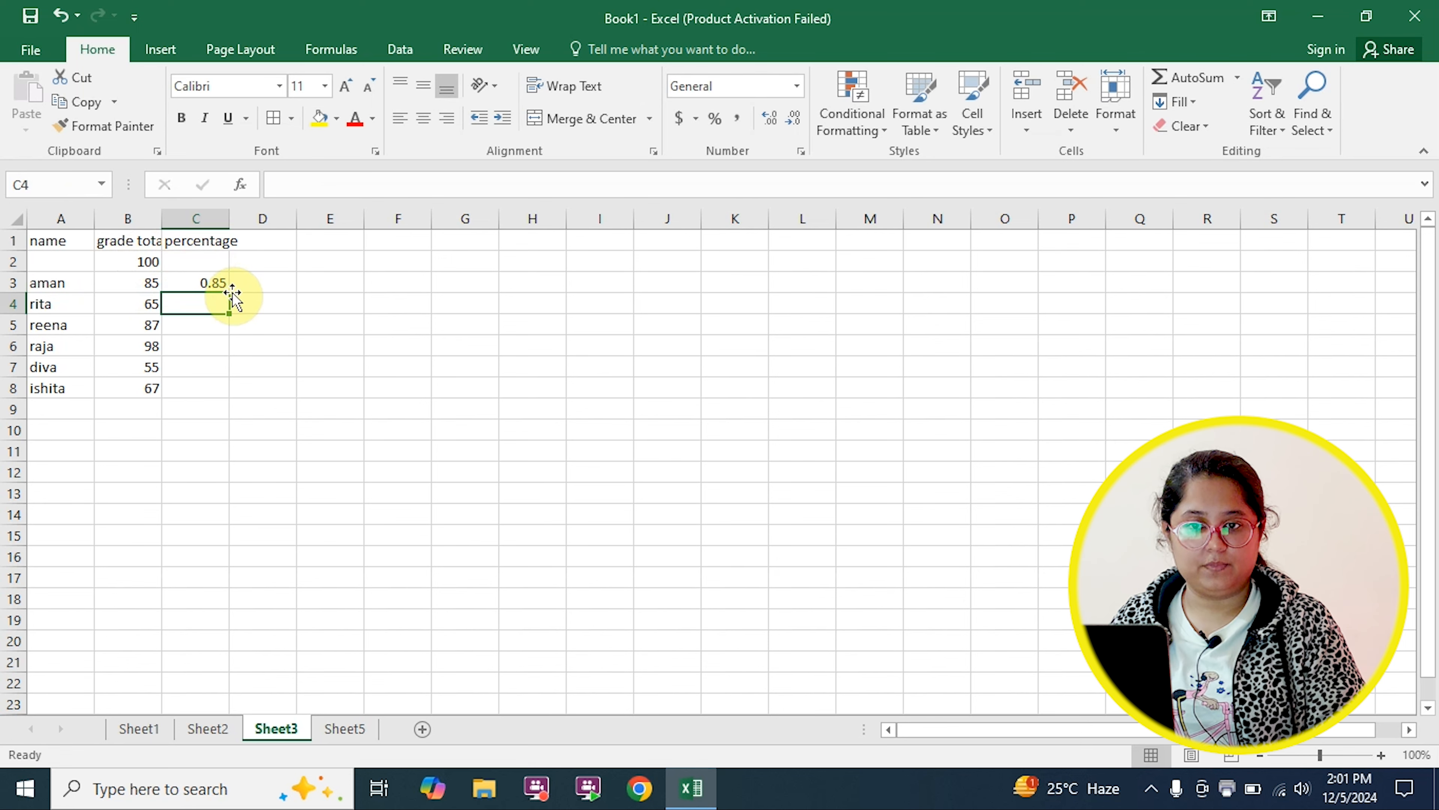
# Apply the Percentage number format to cell C3.
pyautogui.click(211, 285)
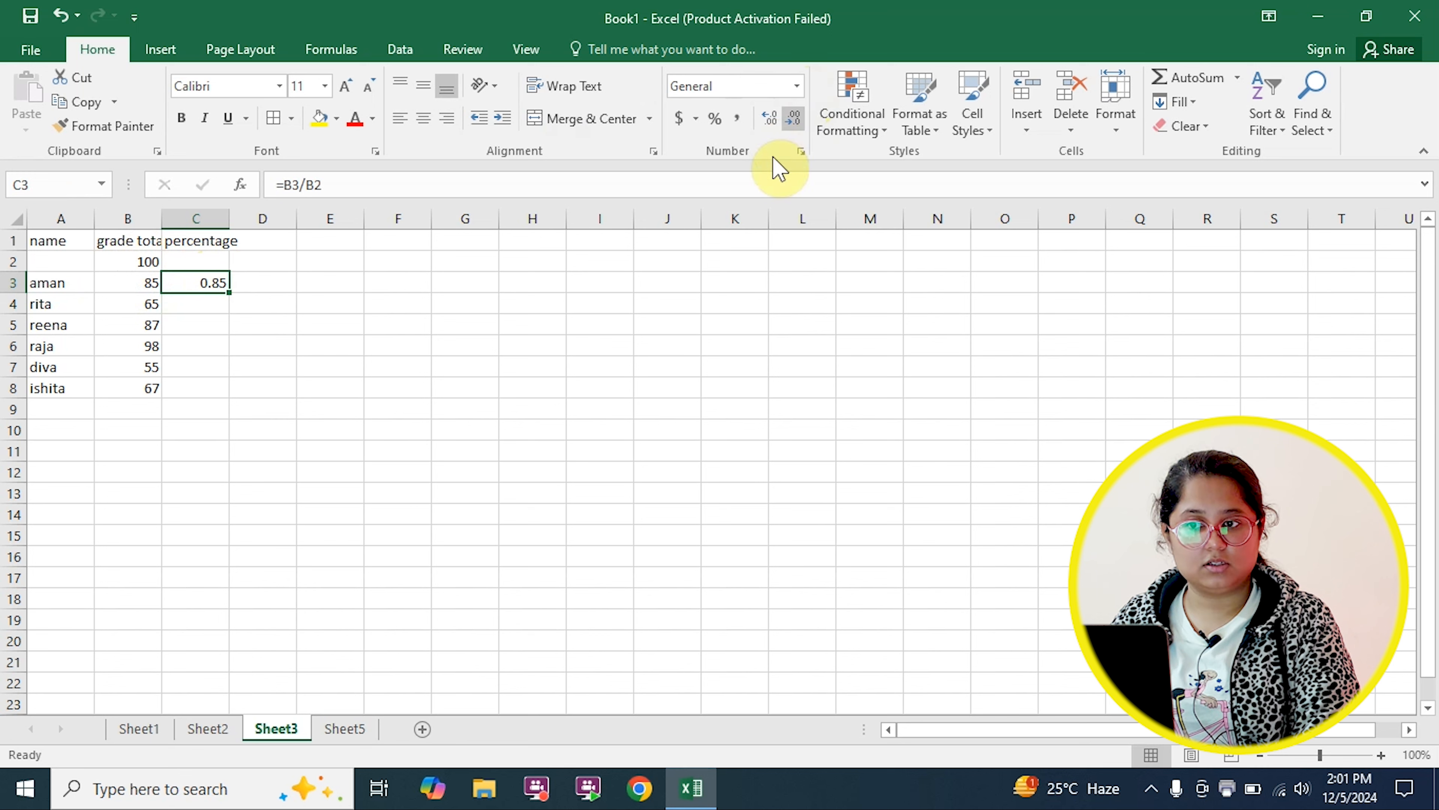
pyautogui.click(797, 86)
pyautogui.click(752, 471)
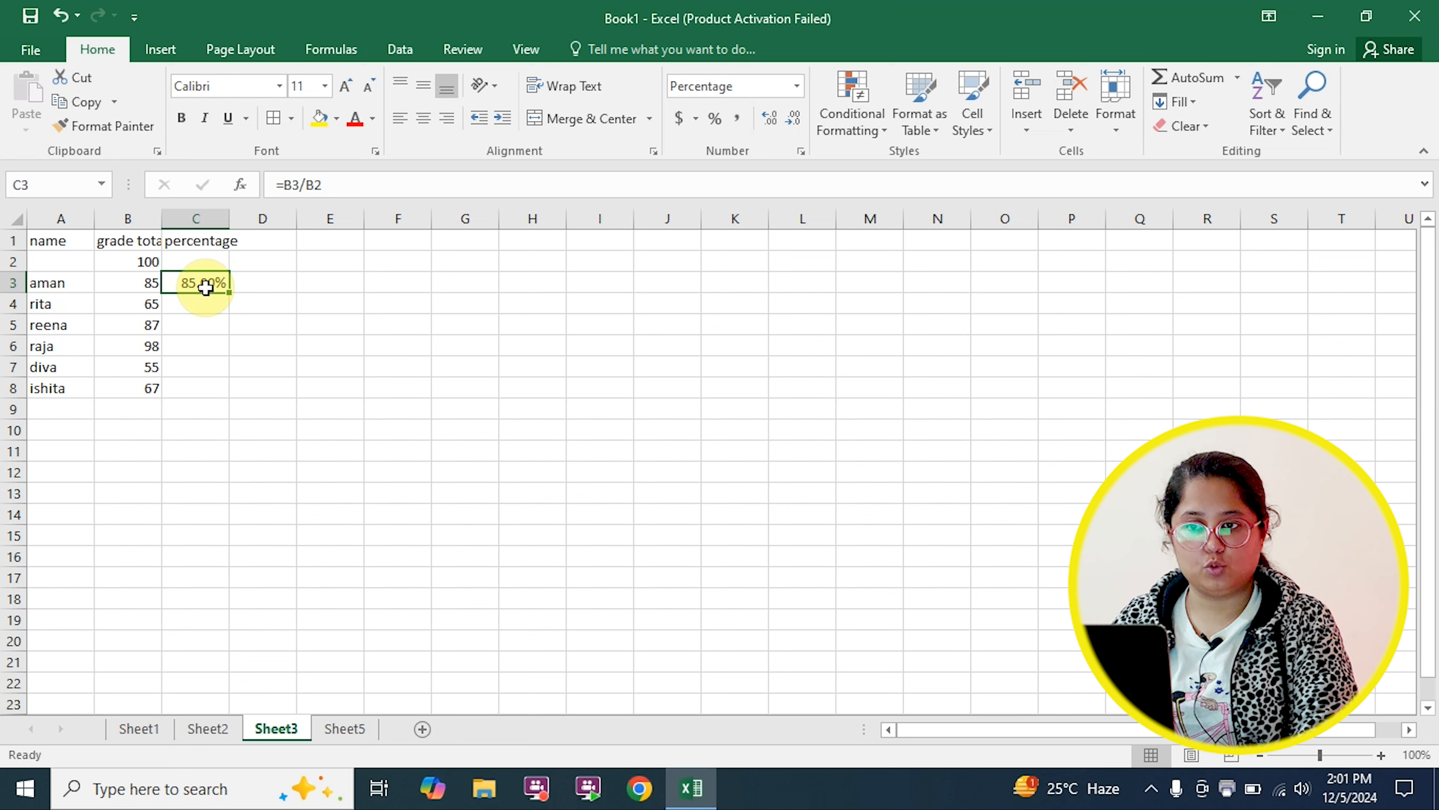
pyautogui.click(257, 321)
# Fill the percentage formula from C3 down through C8, and inspect the formula in C4 and the total in B2.
pyautogui.click(218, 283)
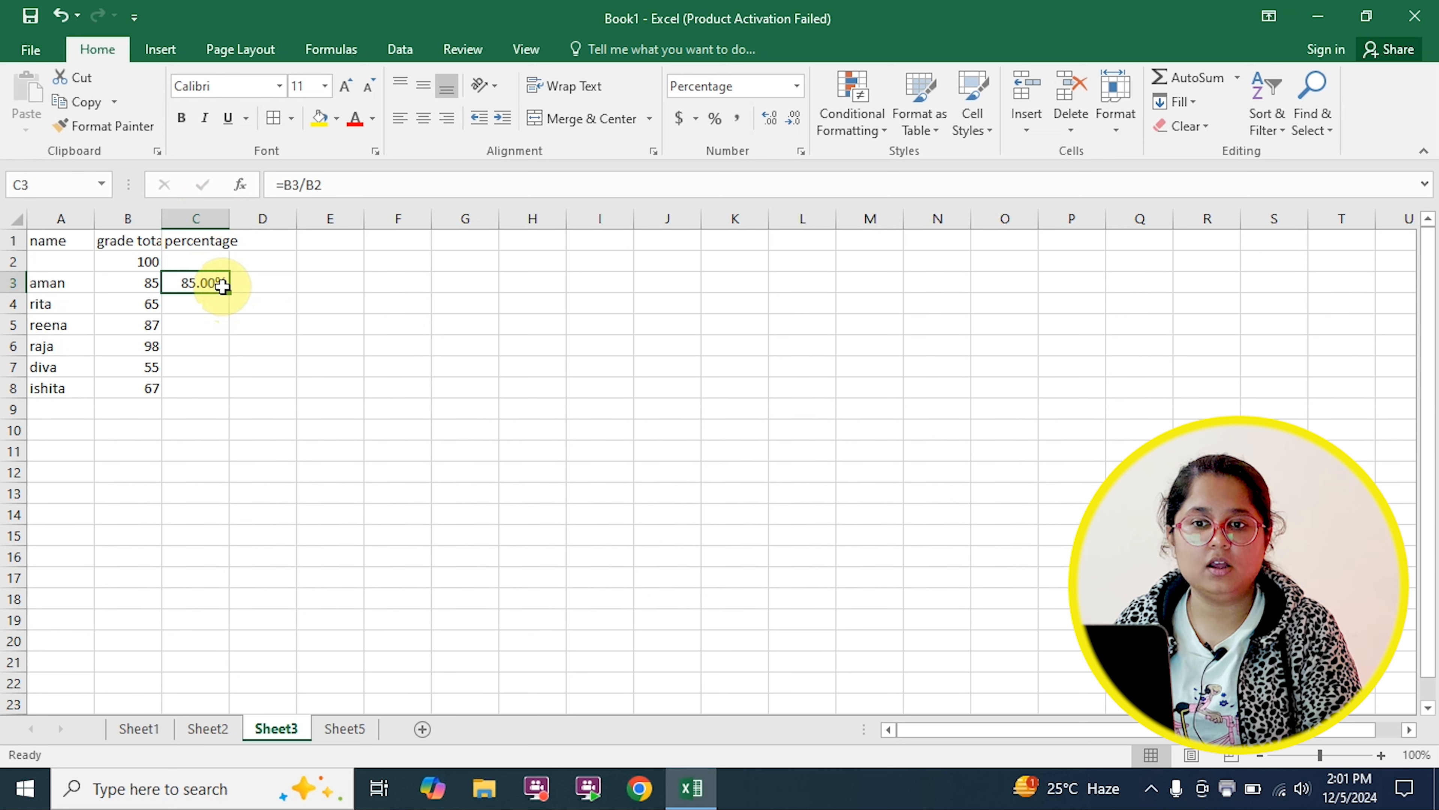
pyautogui.moveTo(229, 290); pyautogui.dragTo(231, 392)
pyautogui.click(127, 451)
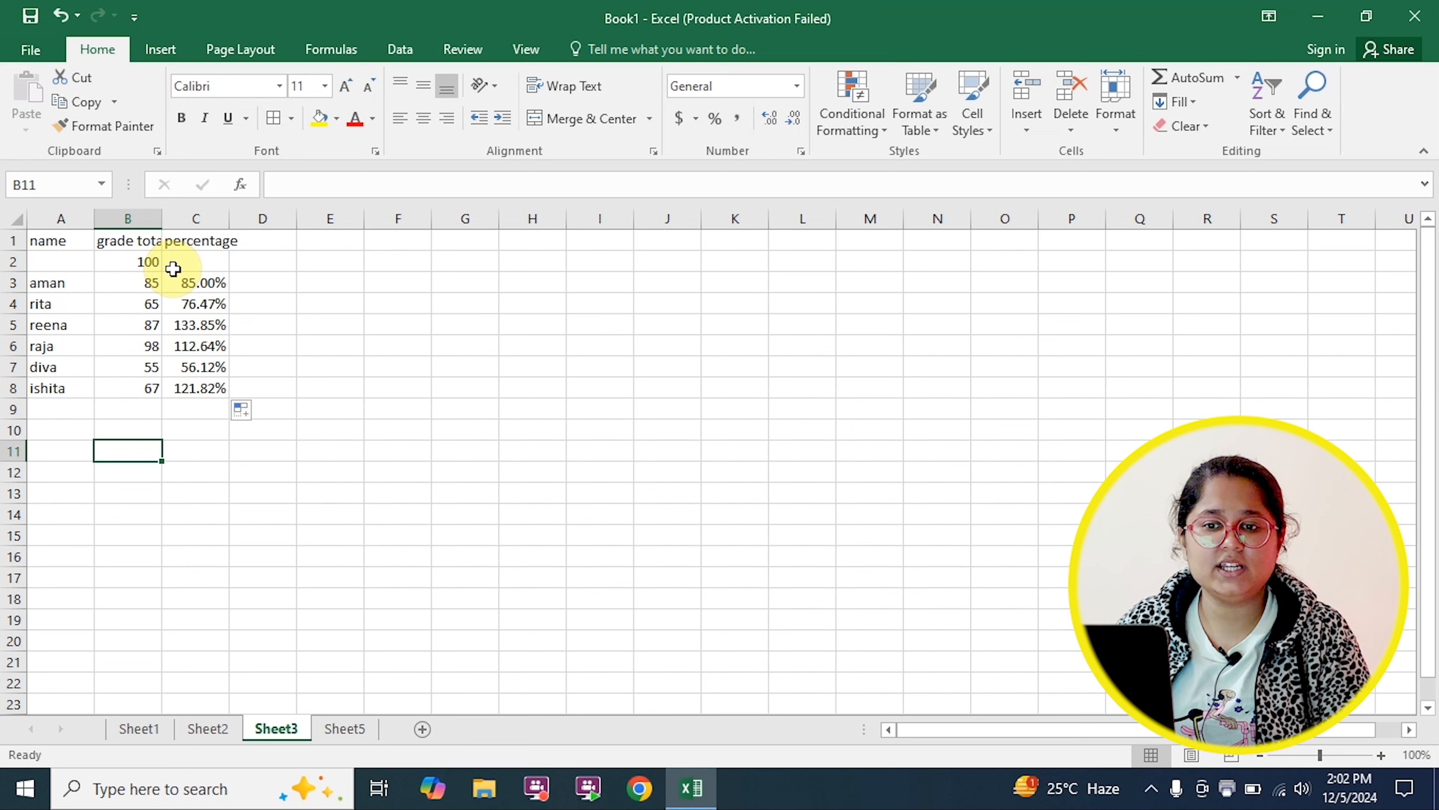
pyautogui.click(207, 301)
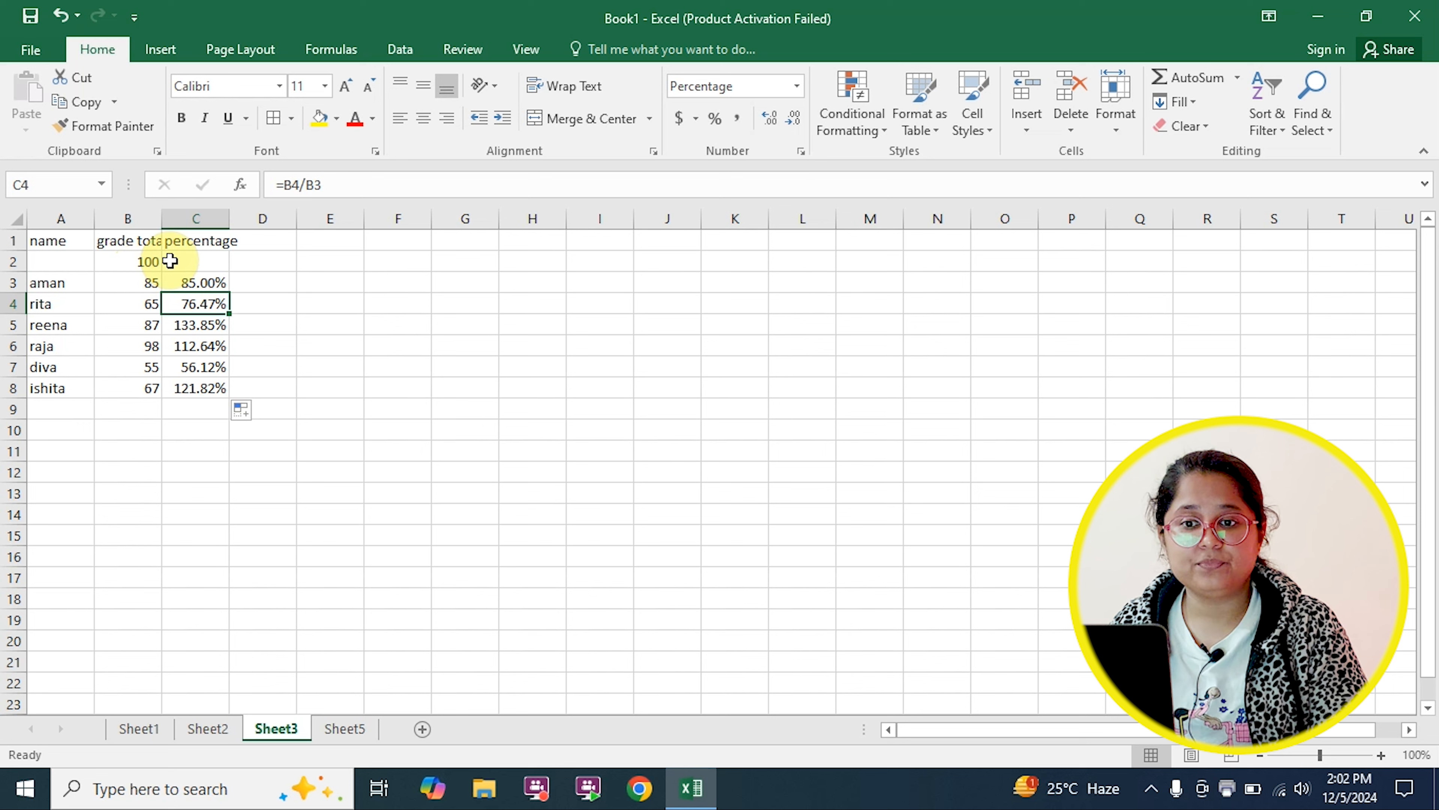
pyautogui.click(147, 265)
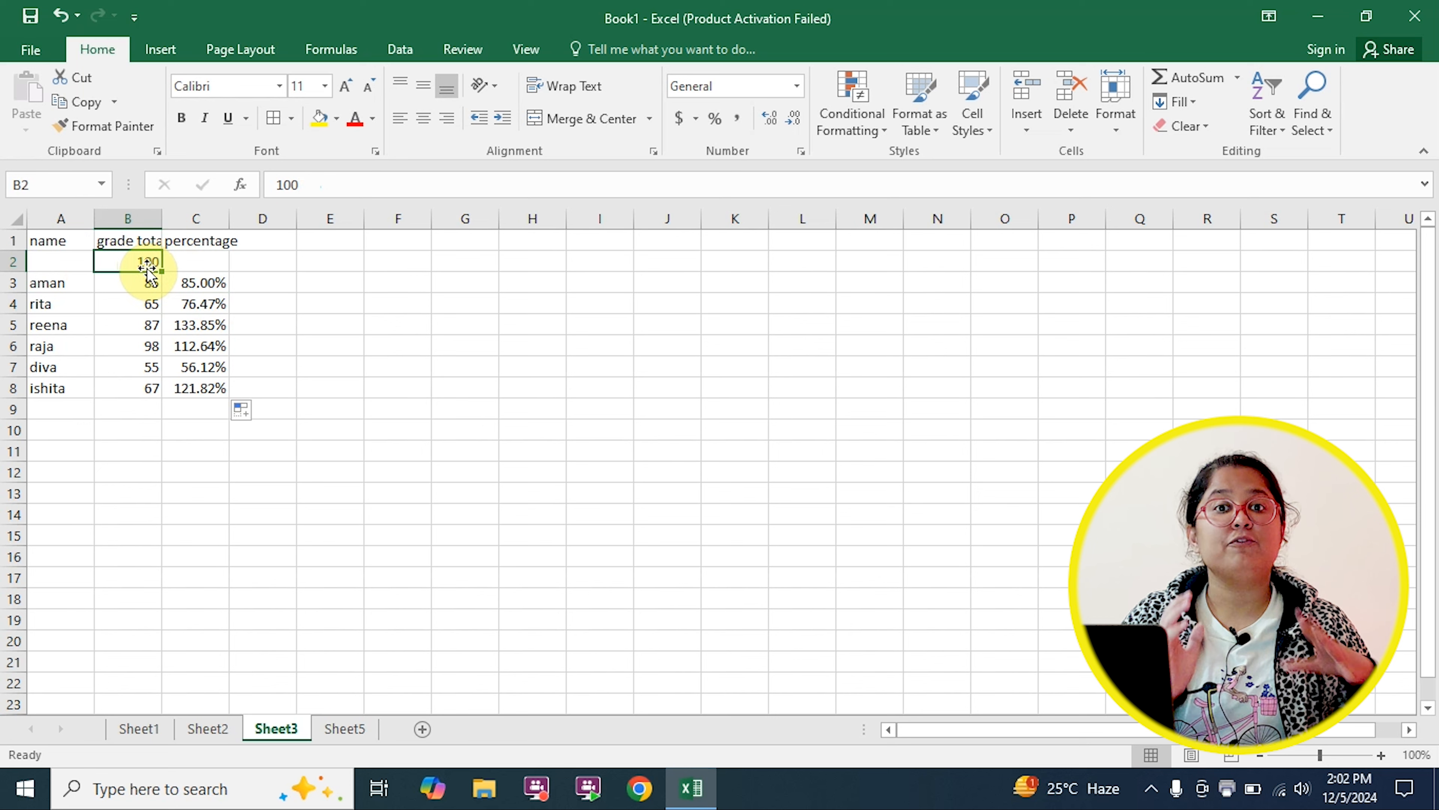
# Clear all contents and formatting from the filled percentage cells C4 through C8.
pyautogui.moveTo(198, 304); pyautogui.dragTo(199, 388)
pyautogui.press('BackSpace')
pyautogui.press('Escape')
pyautogui.click(1185, 126)
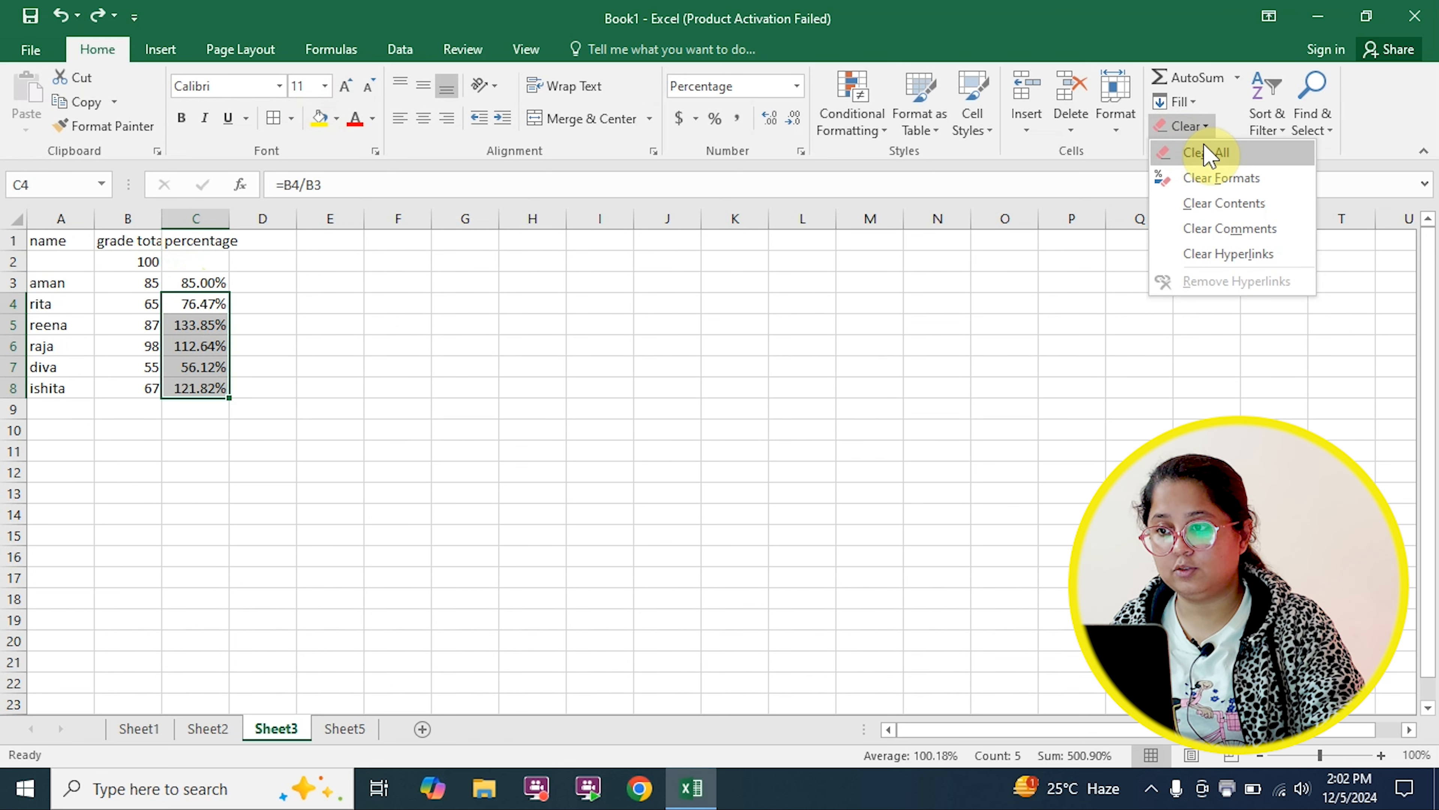
pyautogui.click(1206, 152)
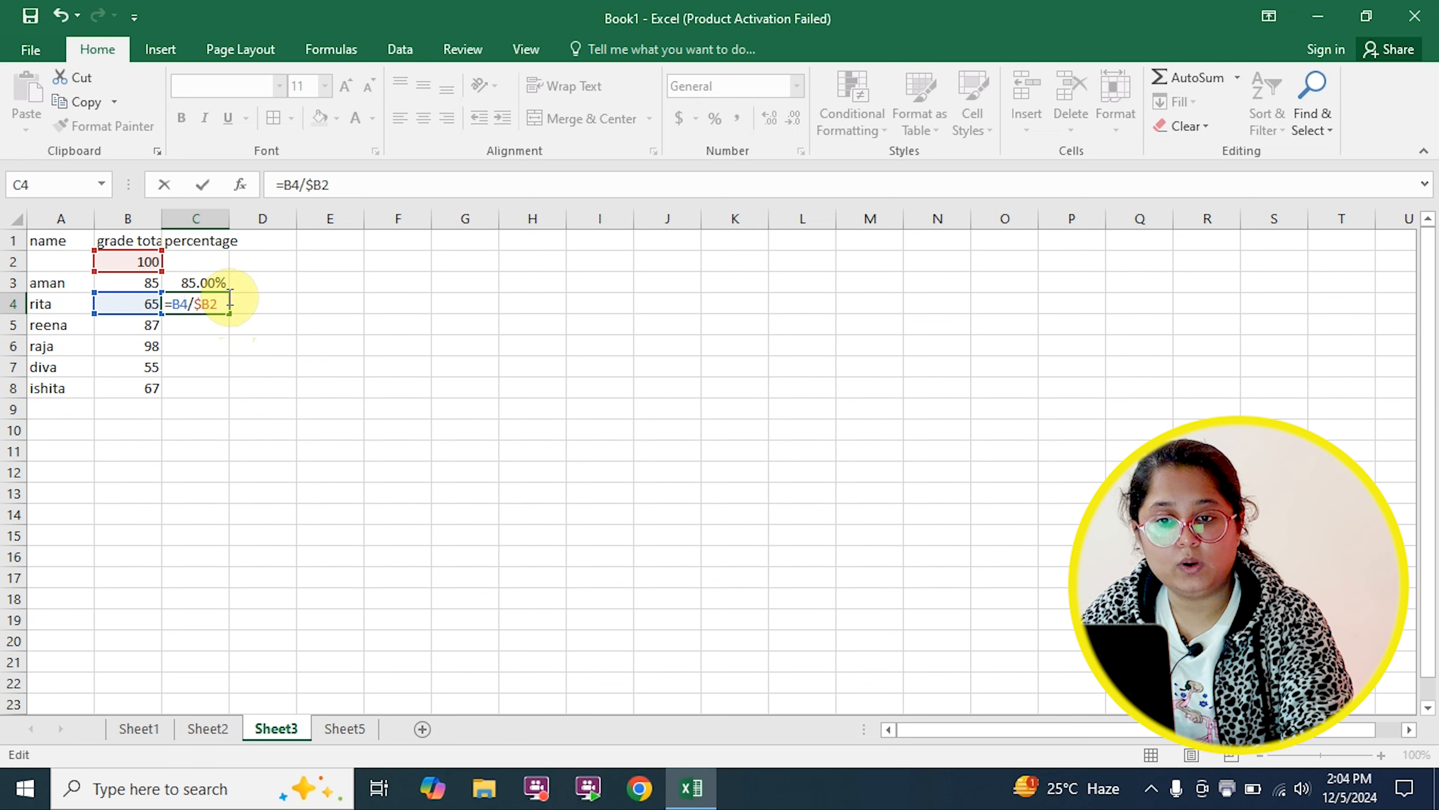
# Complete the formula in cell C4 as =B4/$B$2, making the reference to the grade total fully absolute.
pyautogui.click(211, 304)
pyautogui.write('$')
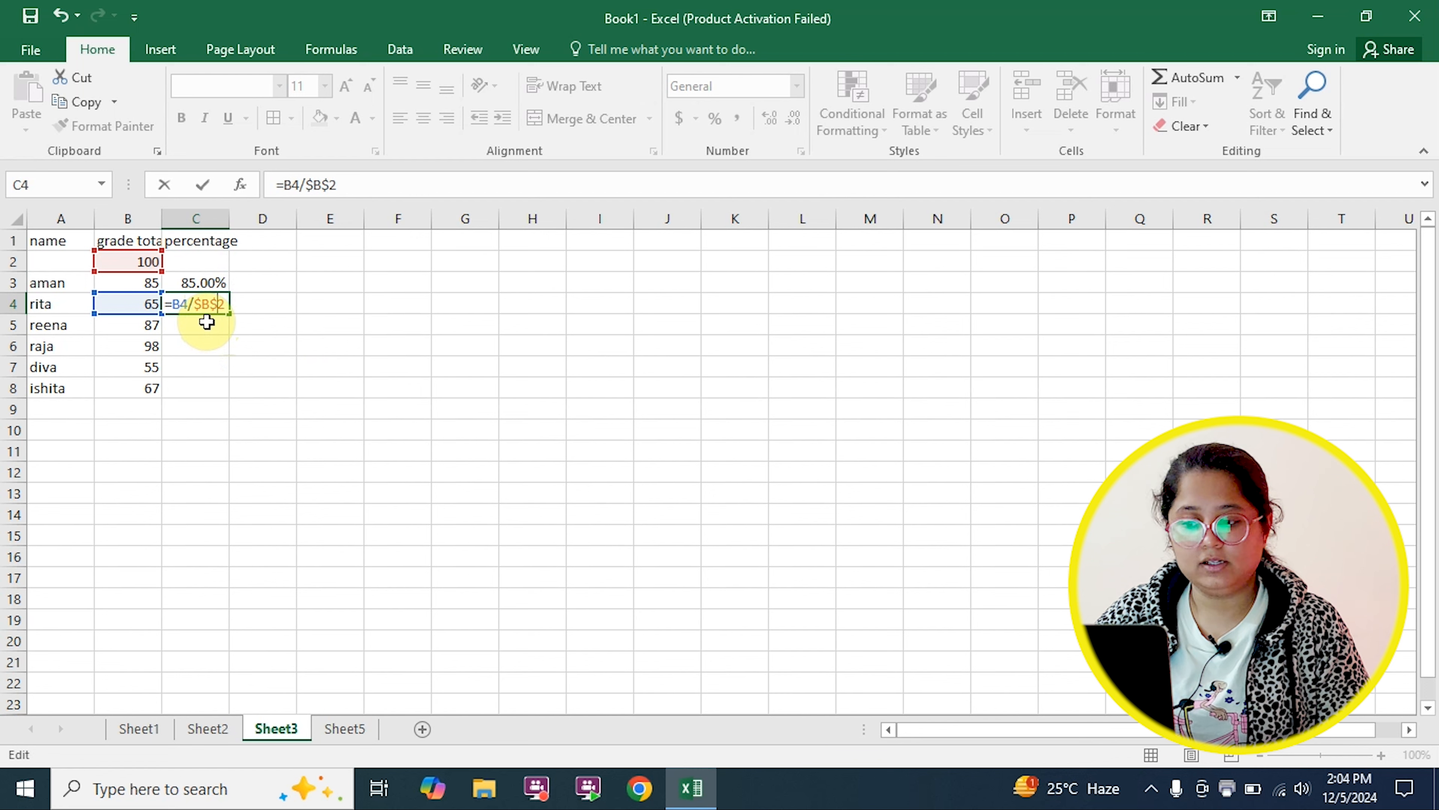
pyautogui.press('Return')
# Fill the formula from C4 down through C8 and apply the Percentage number format to these cells.
pyautogui.click(223, 311)
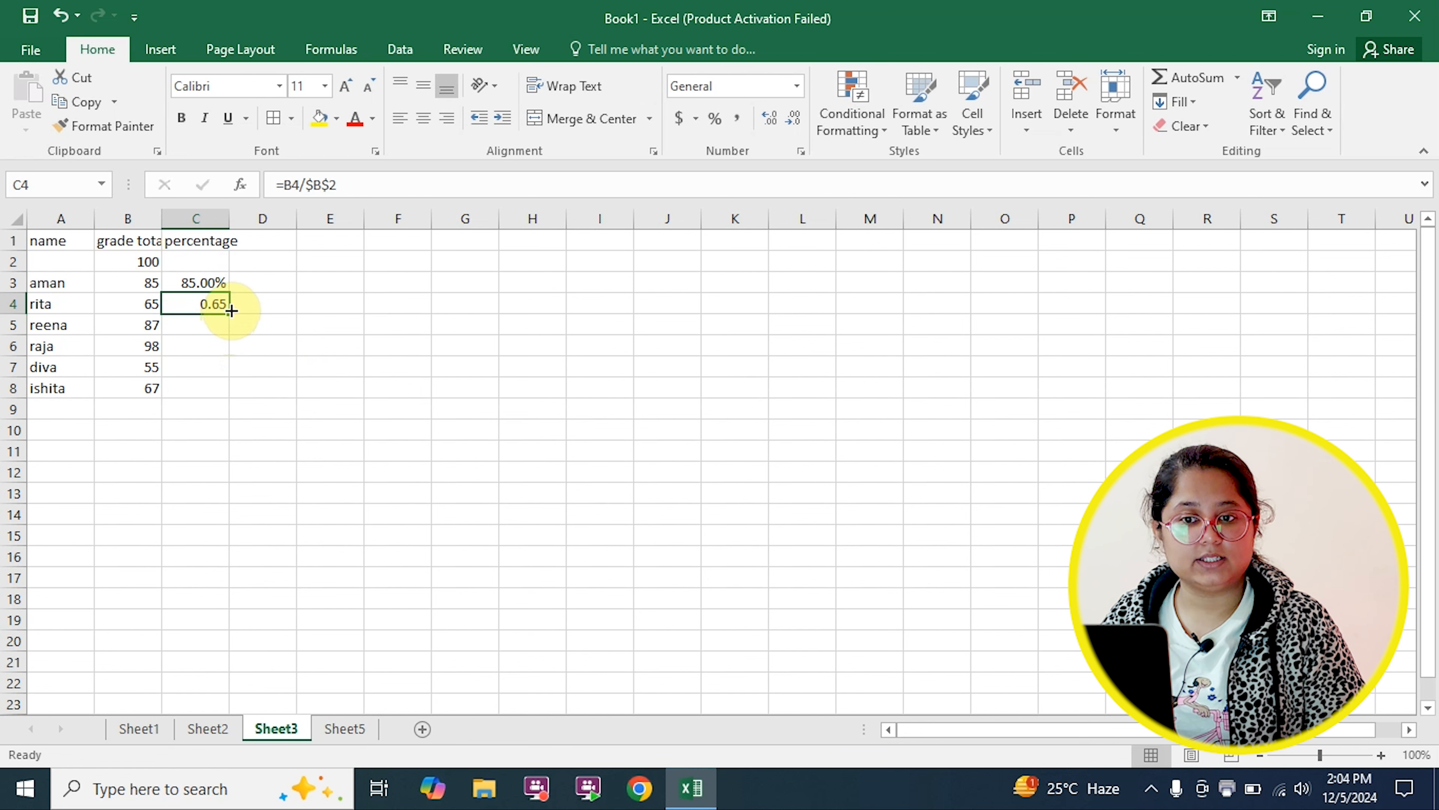
pyautogui.moveTo(229, 311); pyautogui.dragTo(225, 395)
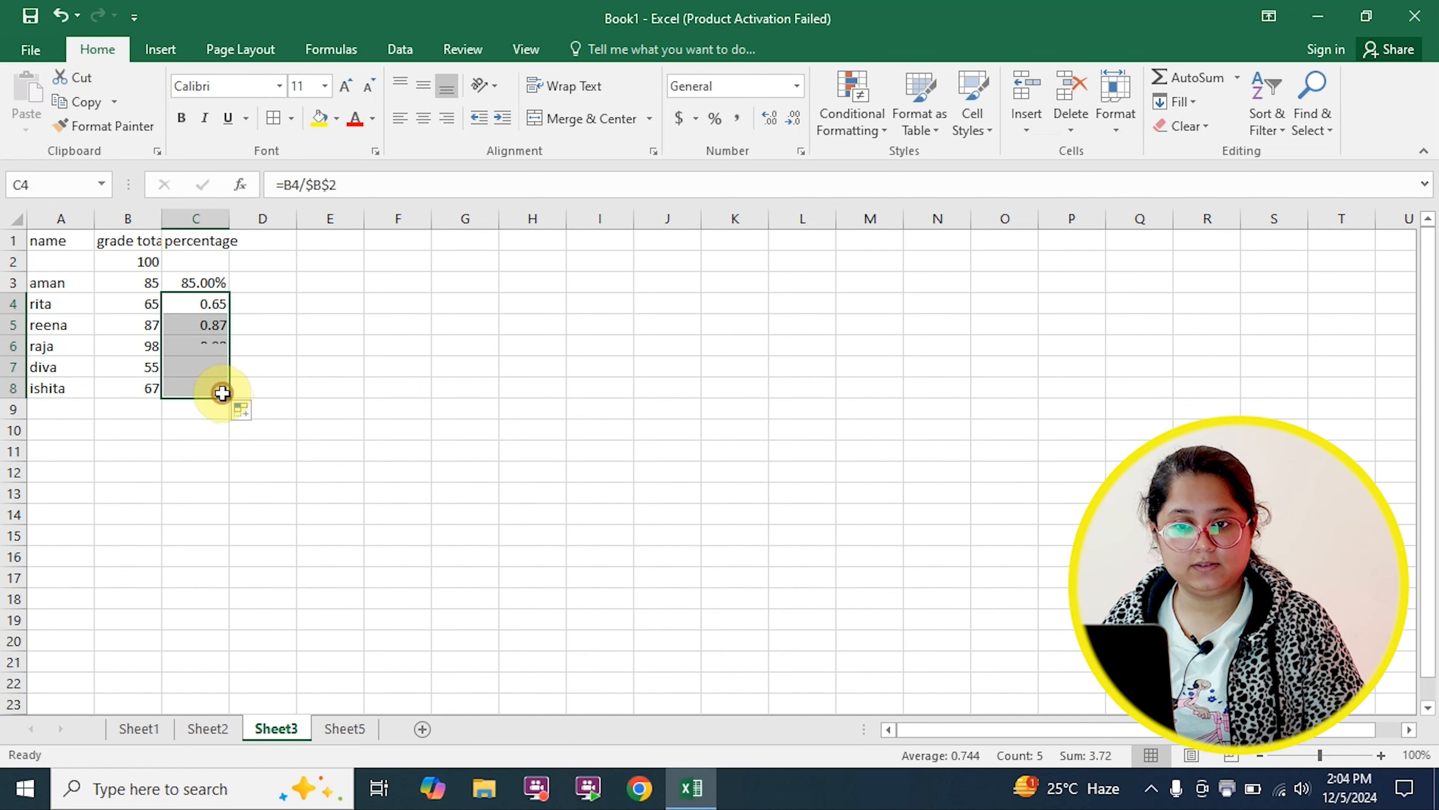
pyautogui.click(795, 90)
pyautogui.click(765, 448)
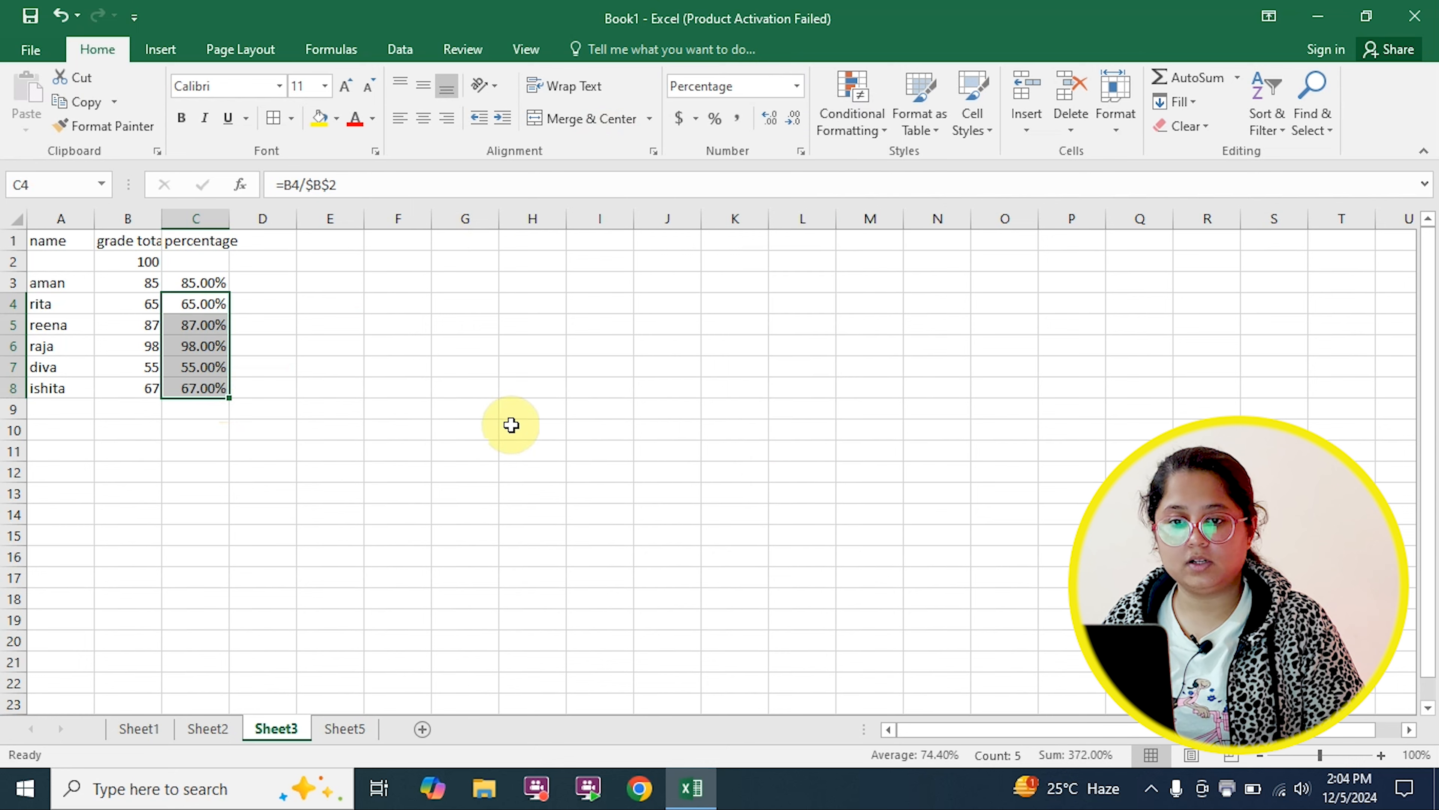
pyautogui.click(417, 385)
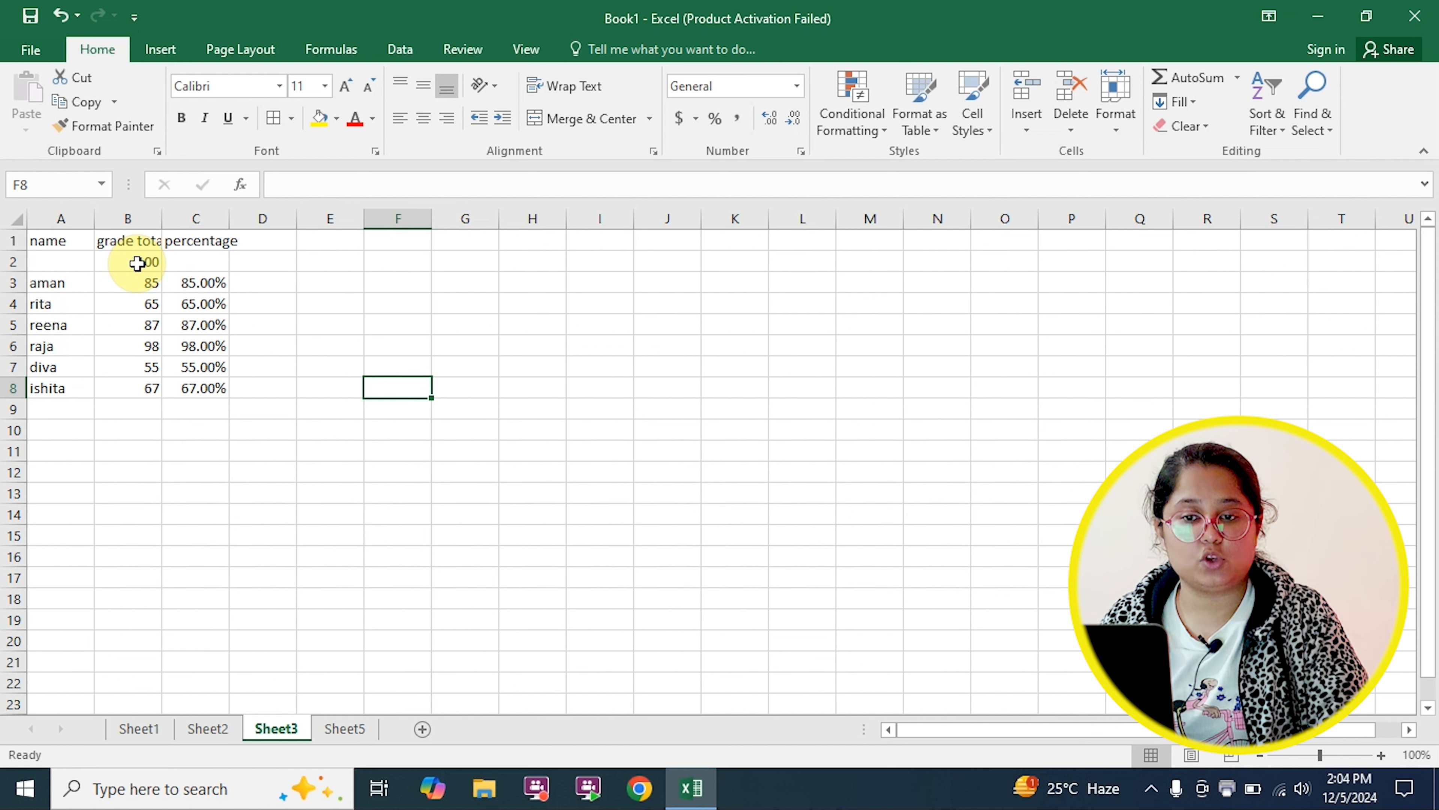
# Re-enter the formula in cell C4 by referencing B4 and B2, converting B2 to an absolute reference so it reads =B4/$B$2.
pyautogui.click(197, 309)
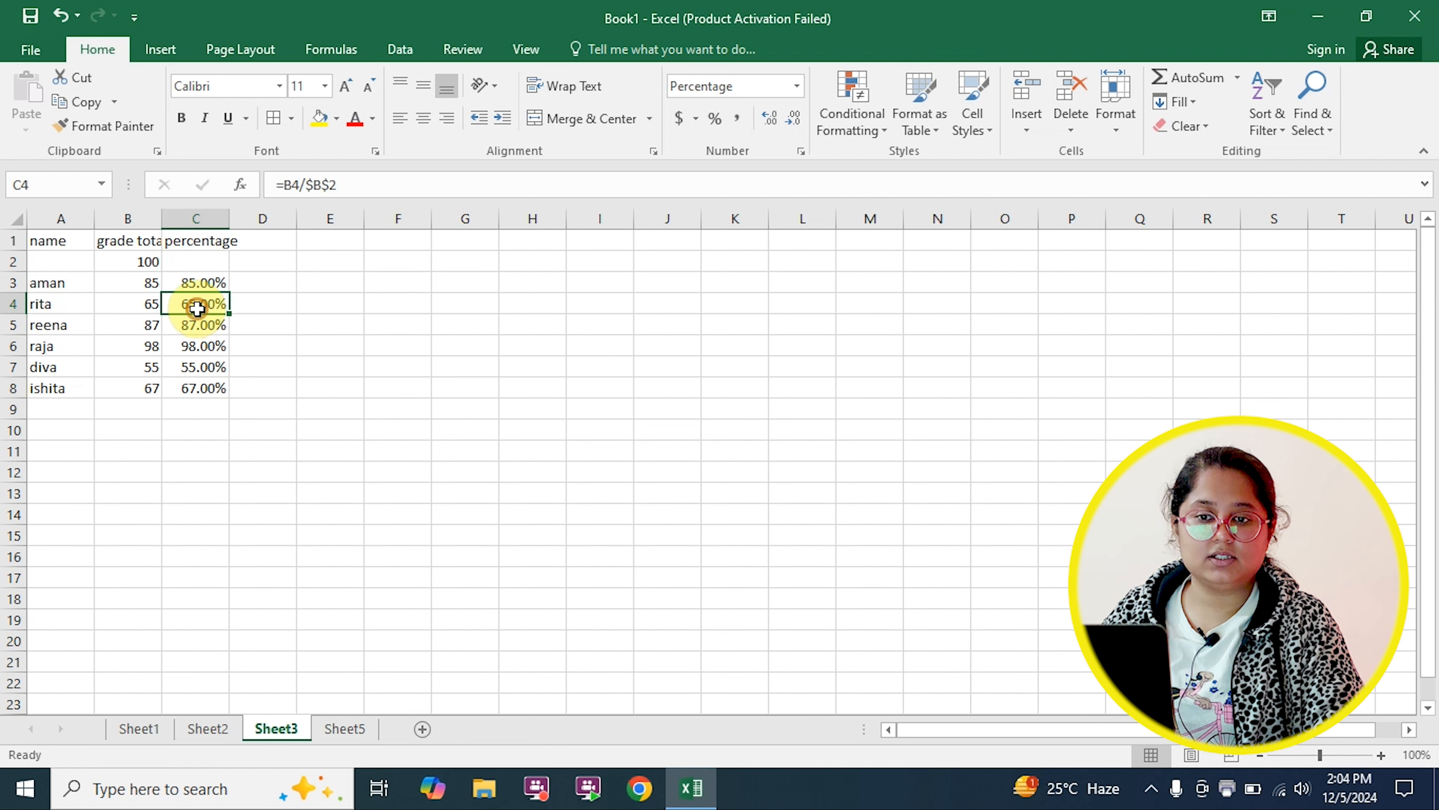
pyautogui.doubleClick(196, 309)
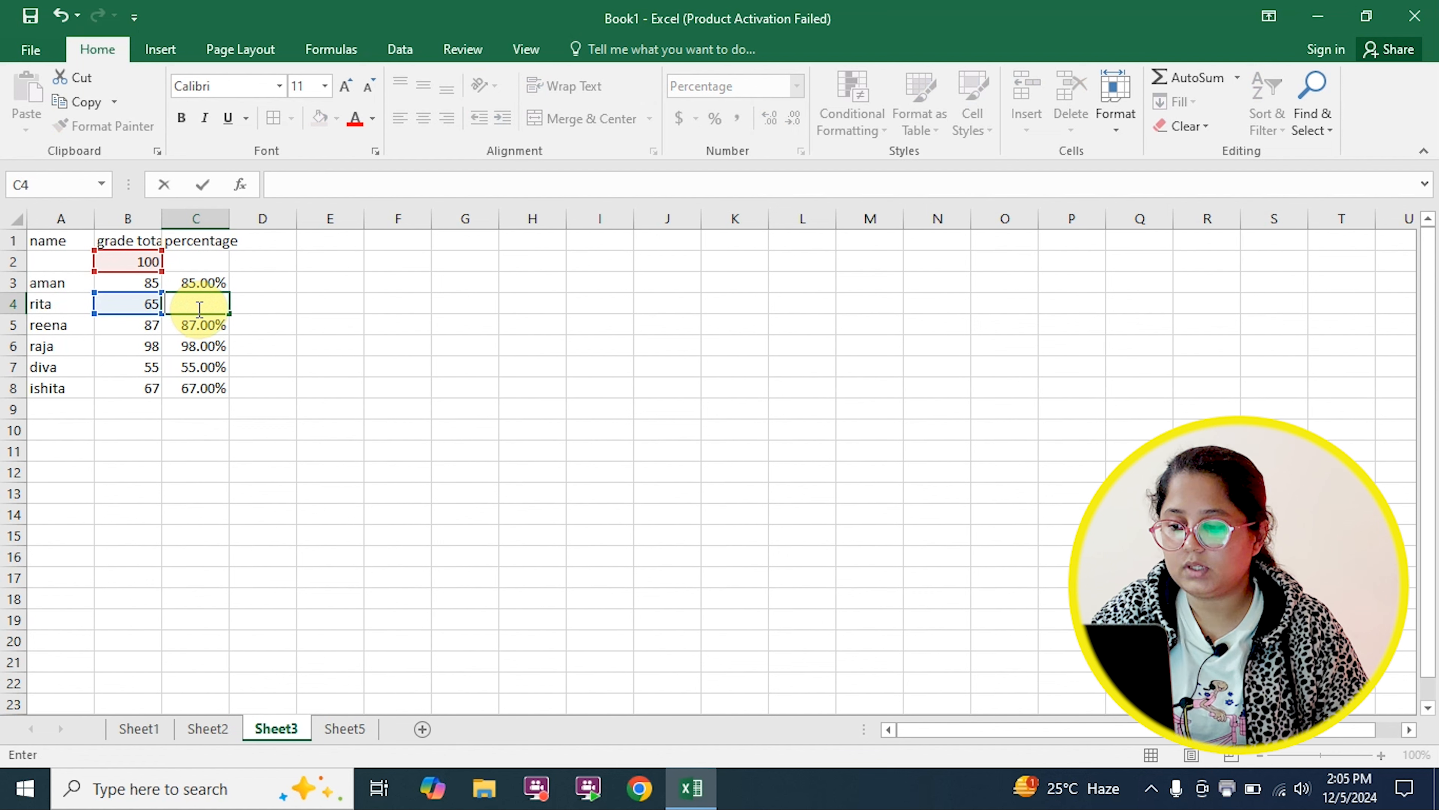
pyautogui.write('=')
pyautogui.click(151, 295)
pyautogui.write('/')
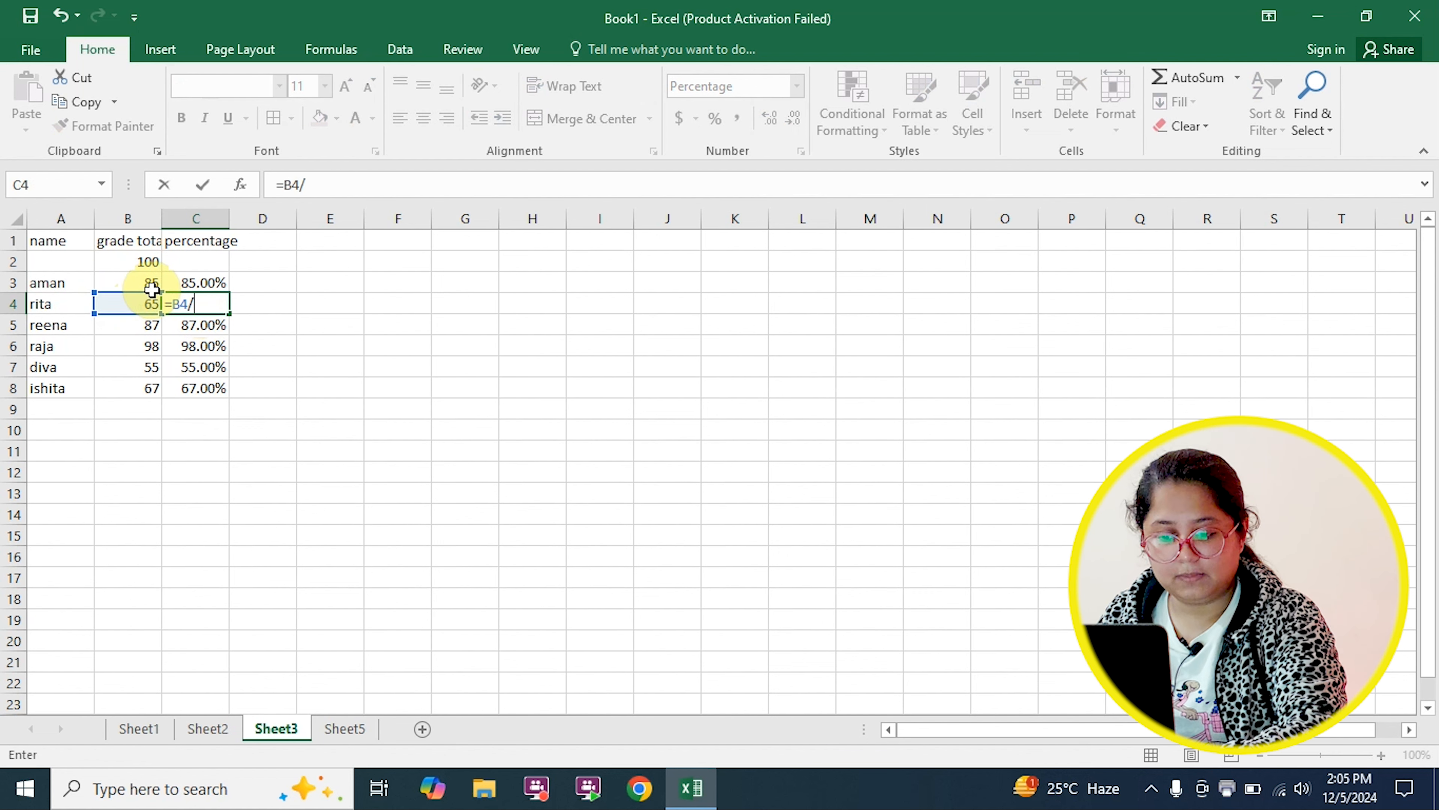
pyautogui.click(139, 259)
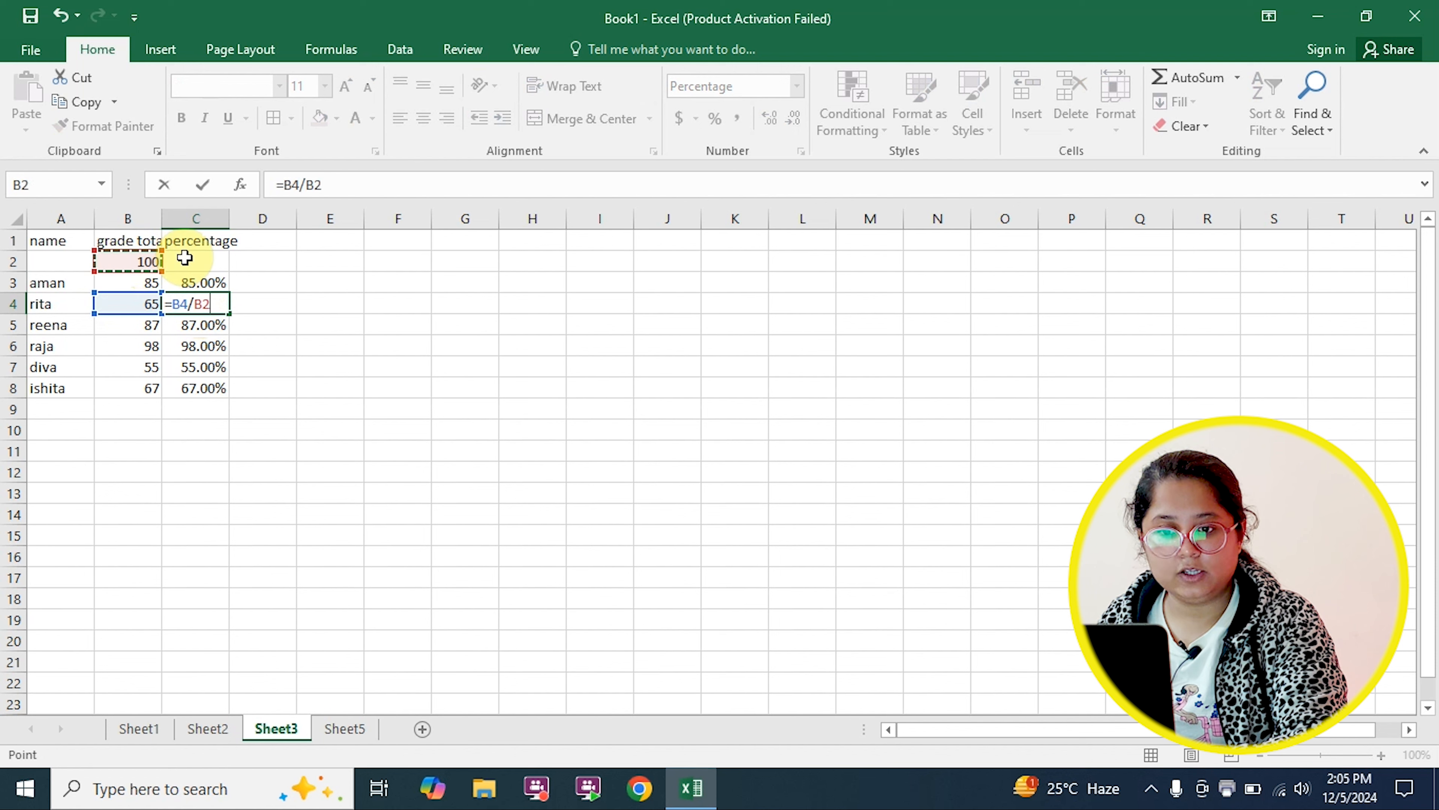
pyautogui.press('F4')
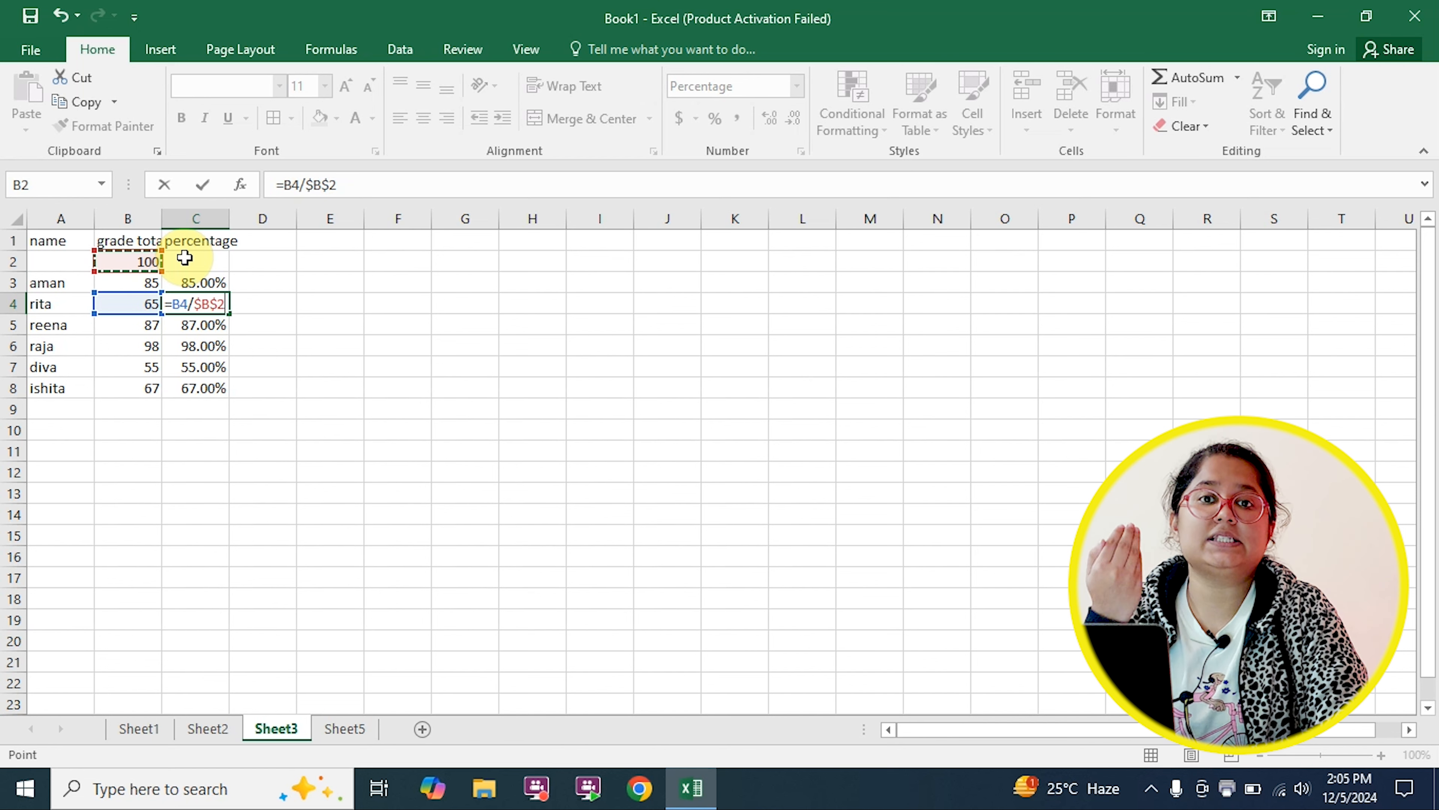
pyautogui.press('Return')
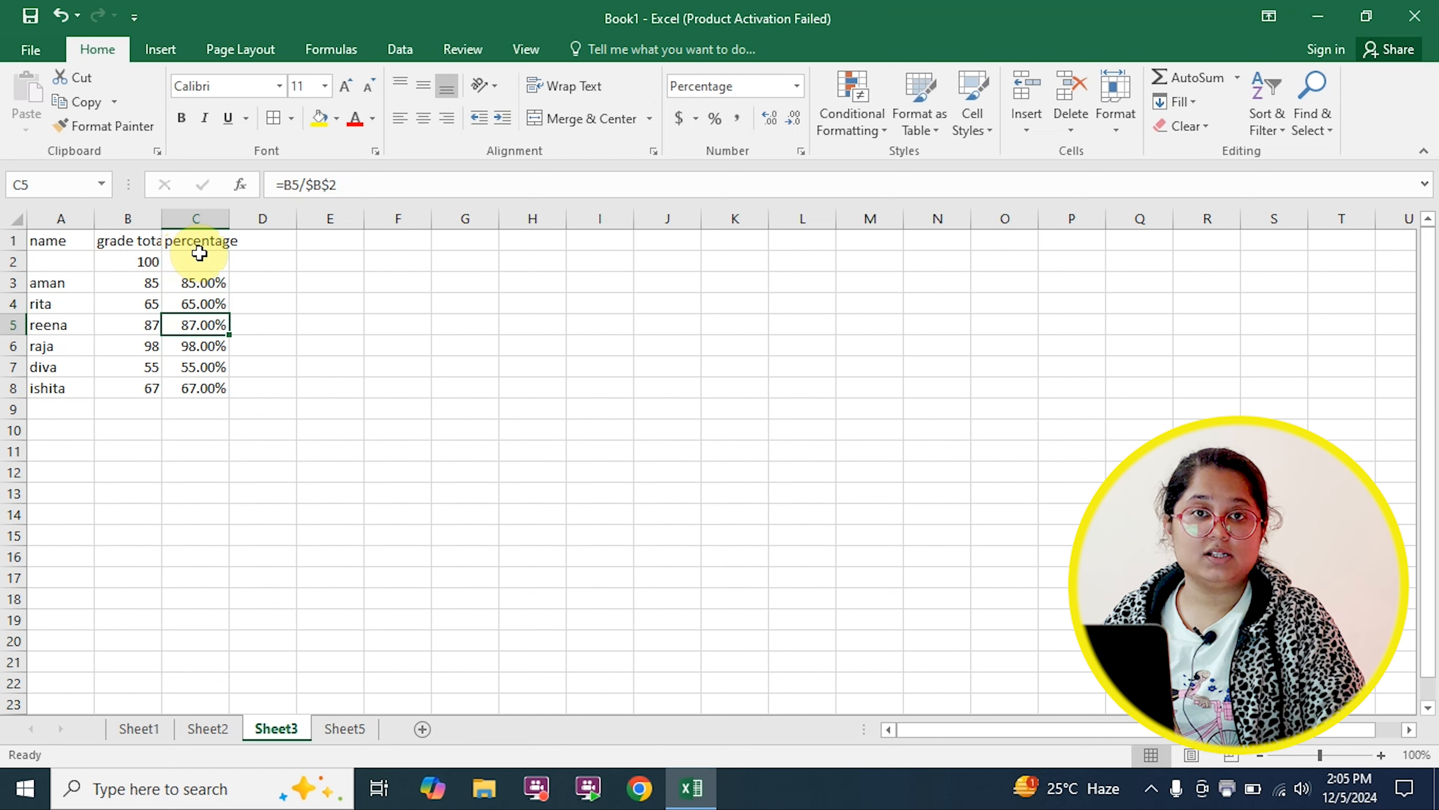